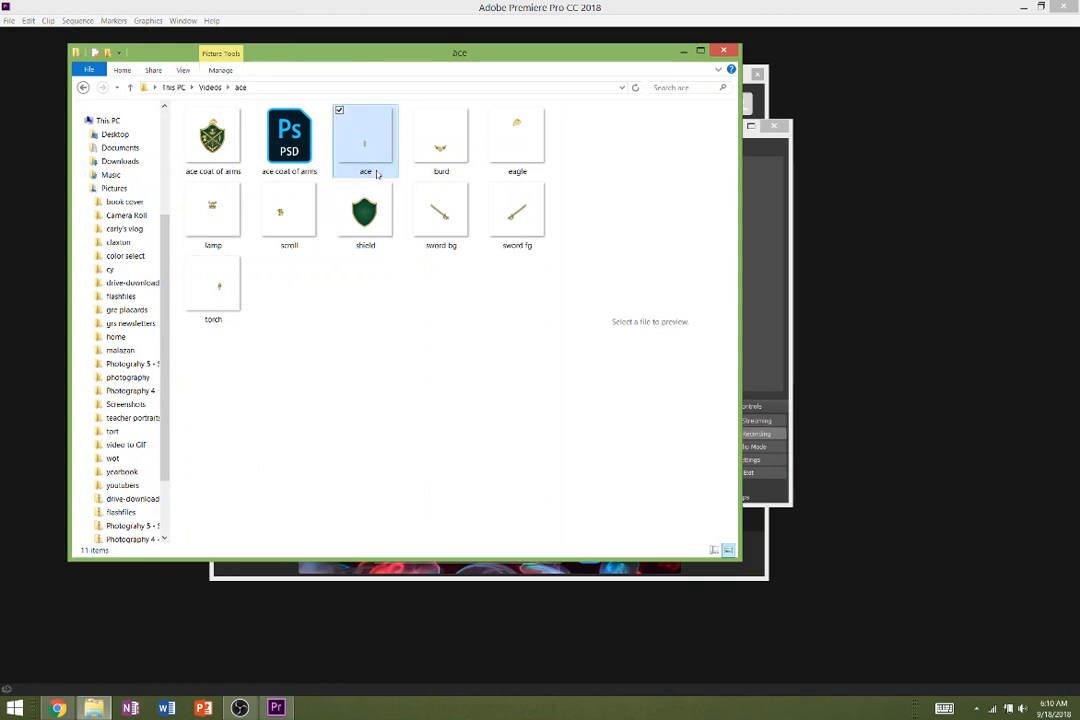
Examine the full coat of arms image and the set of separate component images in the ace folder.
click(211, 157)
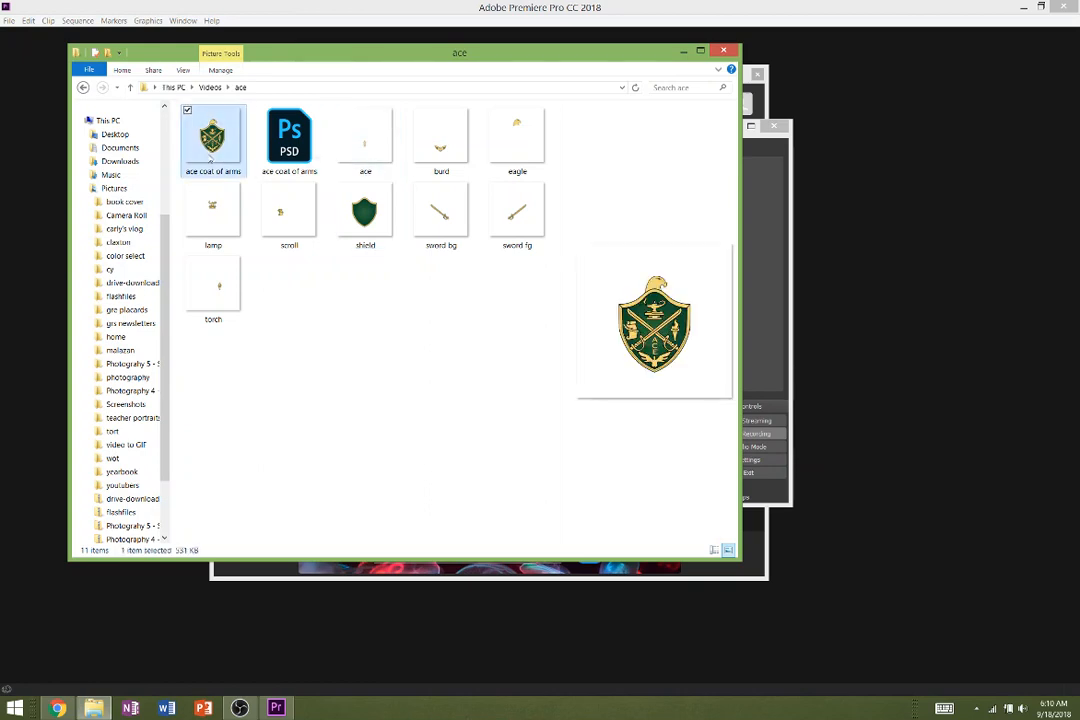
click(379, 155)
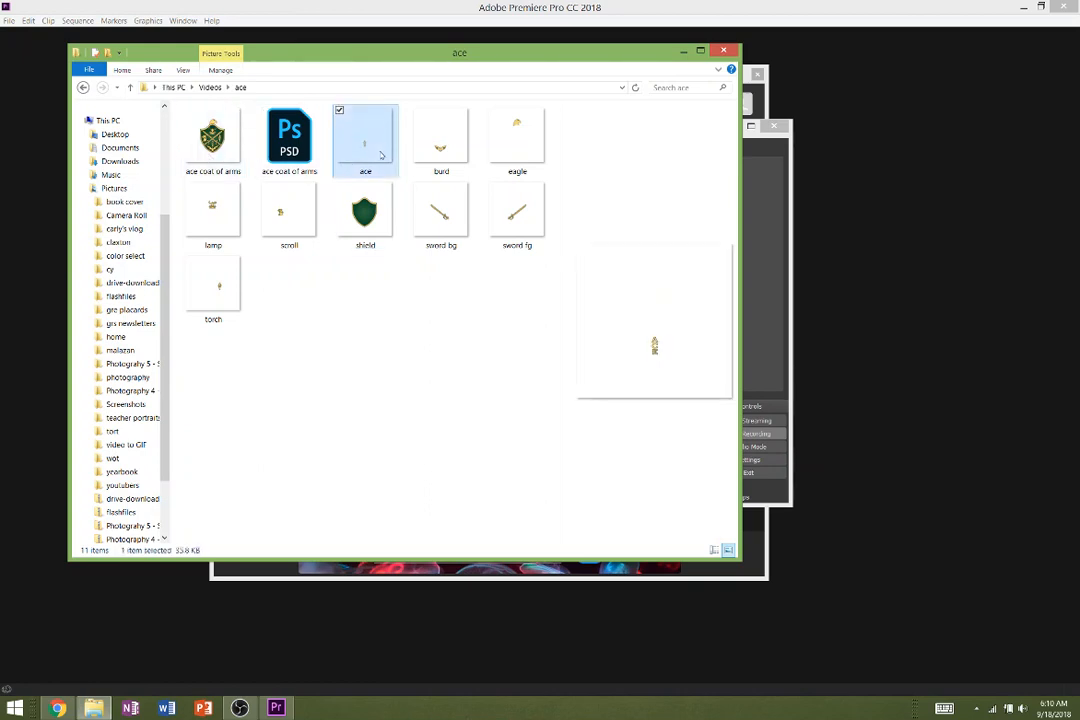
key(shift+Right)
key(shift+Right)
key(shift+Right)
key(shift+Right)
key(shift+Right)
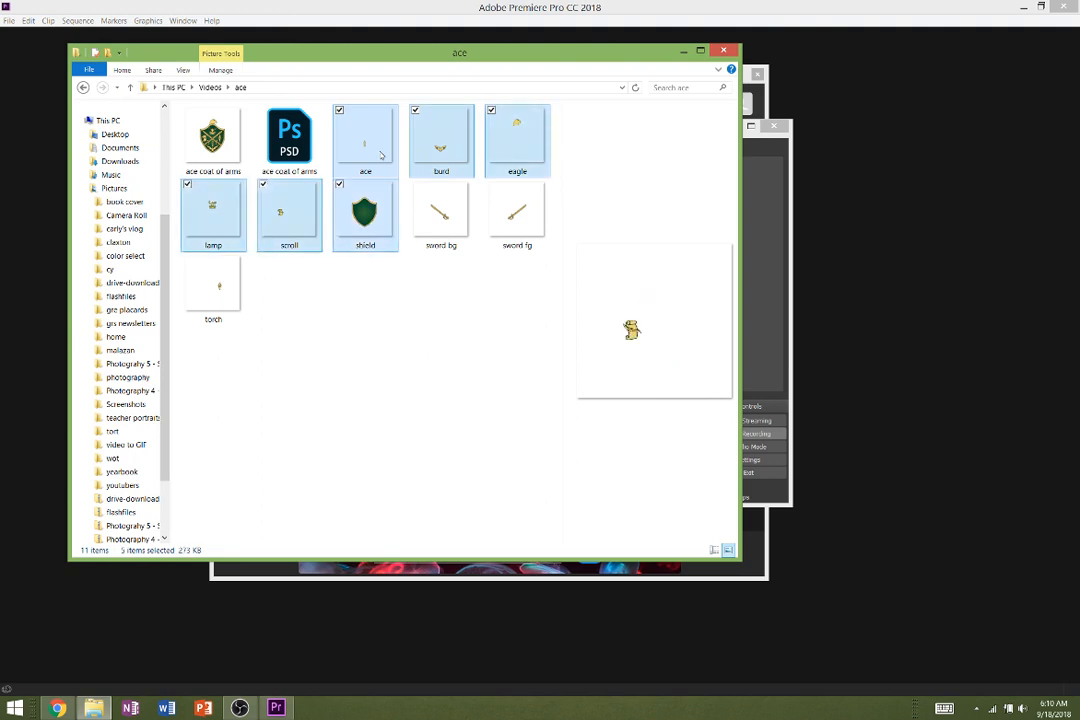
key(shift+Right)
key(shift+Right)
key(shift+Right)
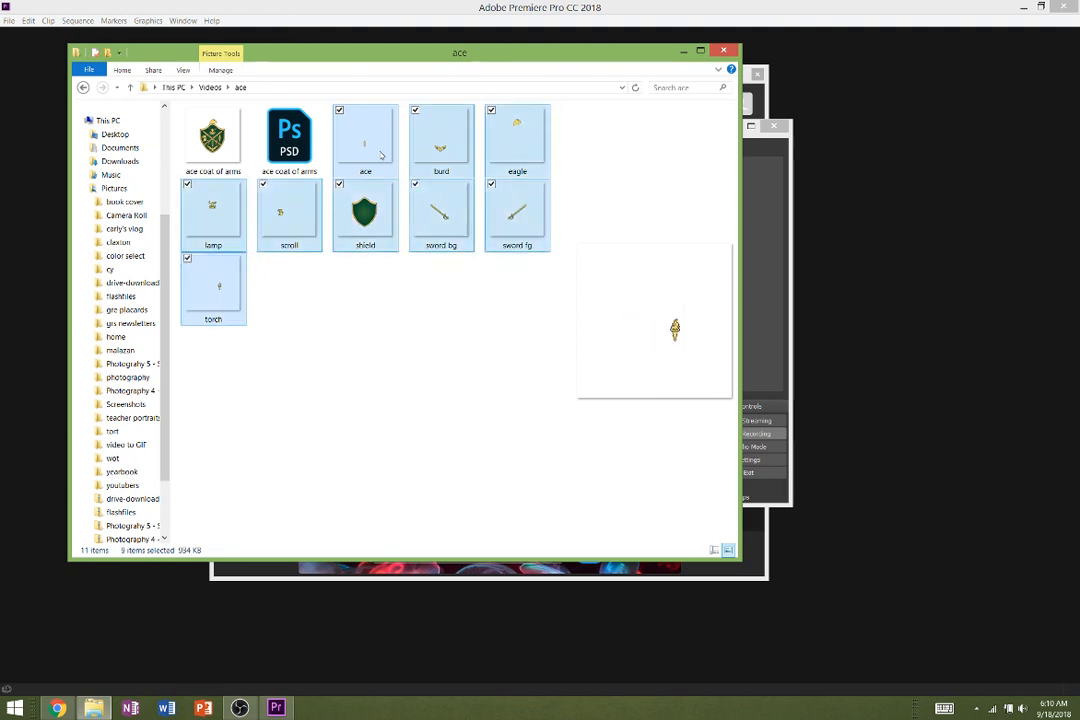
key(shift+Left)
key(shift+Left)
key(shift+Left)
key(shift+Left)
key(shift+Left)
key(shift+Left)
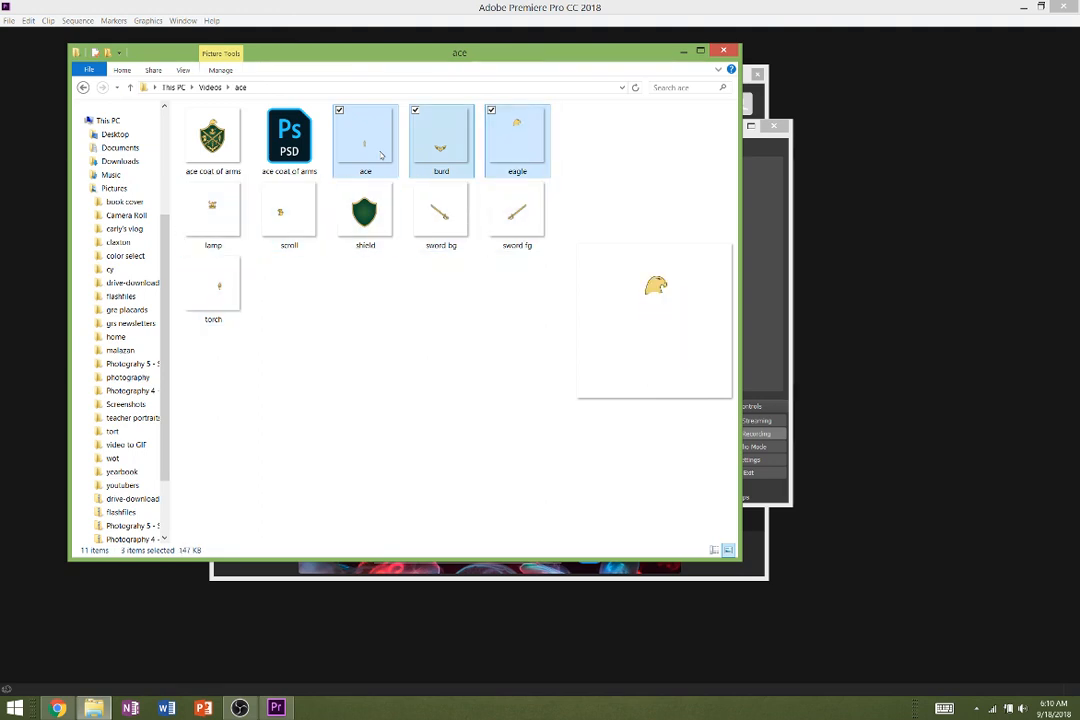
Preview the separate component images of the coat of arms one by one, through to the torch.
key(Left)
key(Left)
key(Right)
key(Right)
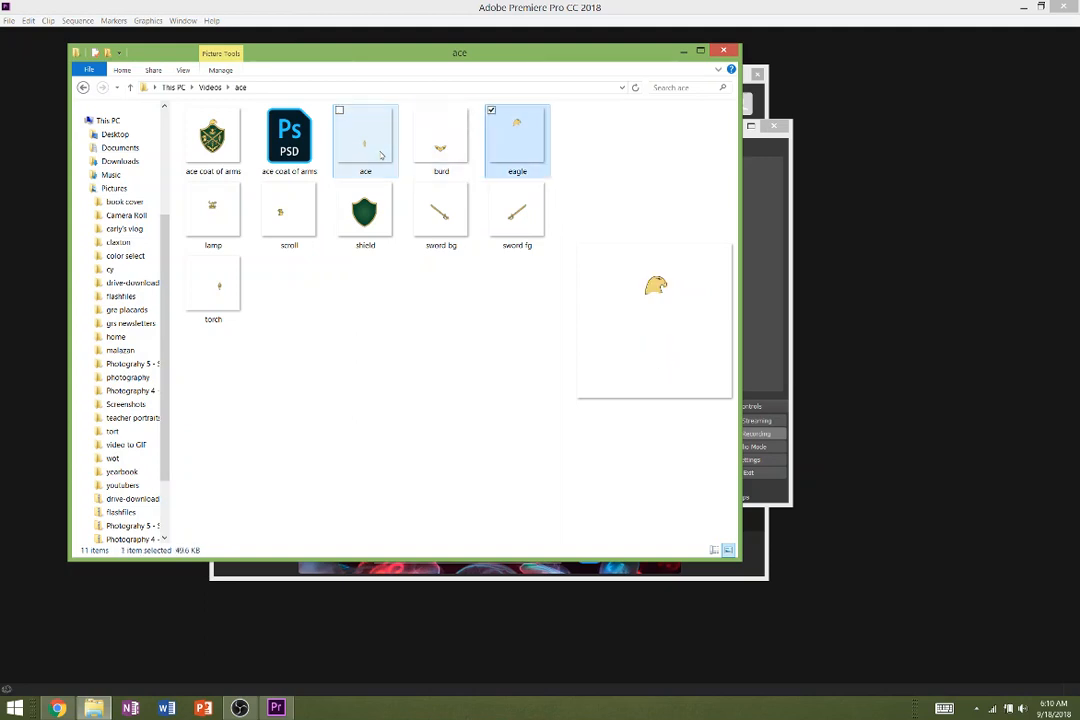
key(Right)
key(Right)
key(Right)
key(Right)
key(Right)
key(Right)
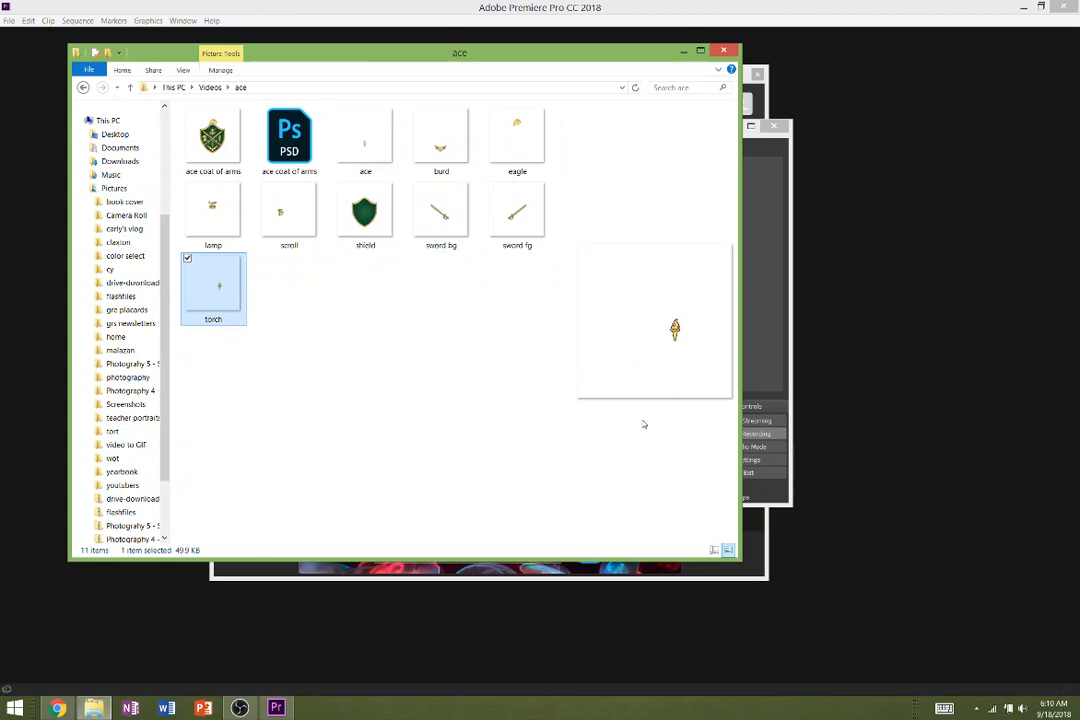
Play the "ace logo build" video from the Videos folder "importing layered files" in a second File Explorer window, and close both.
click(871, 392)
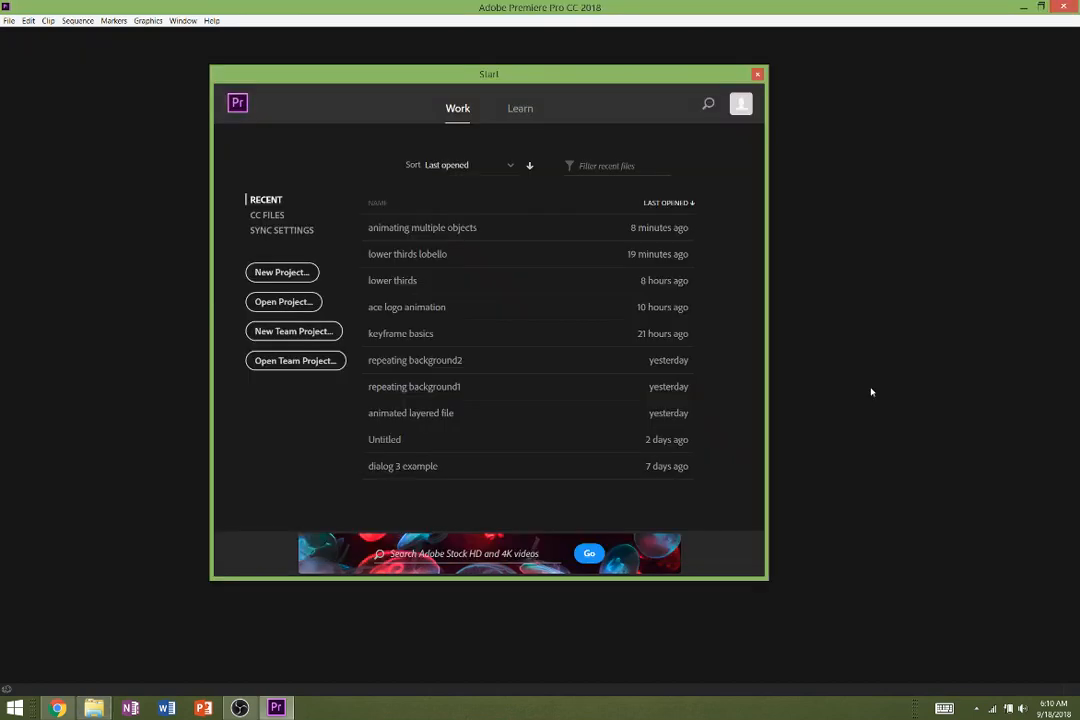
click(96, 709)
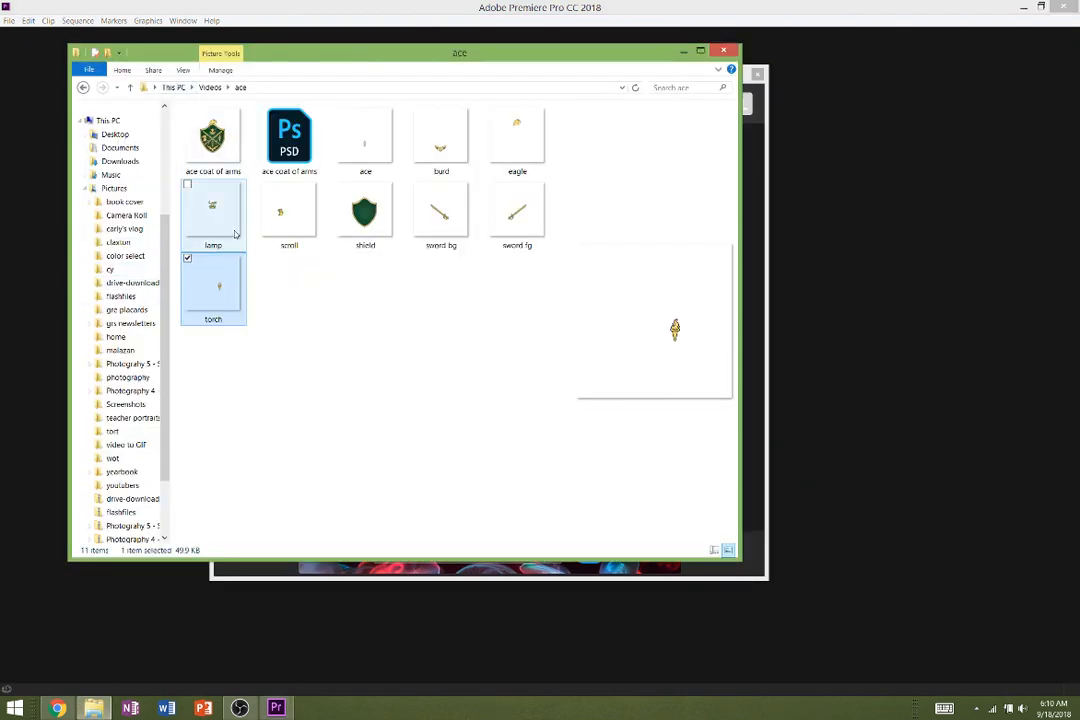
key(ctrl+n)
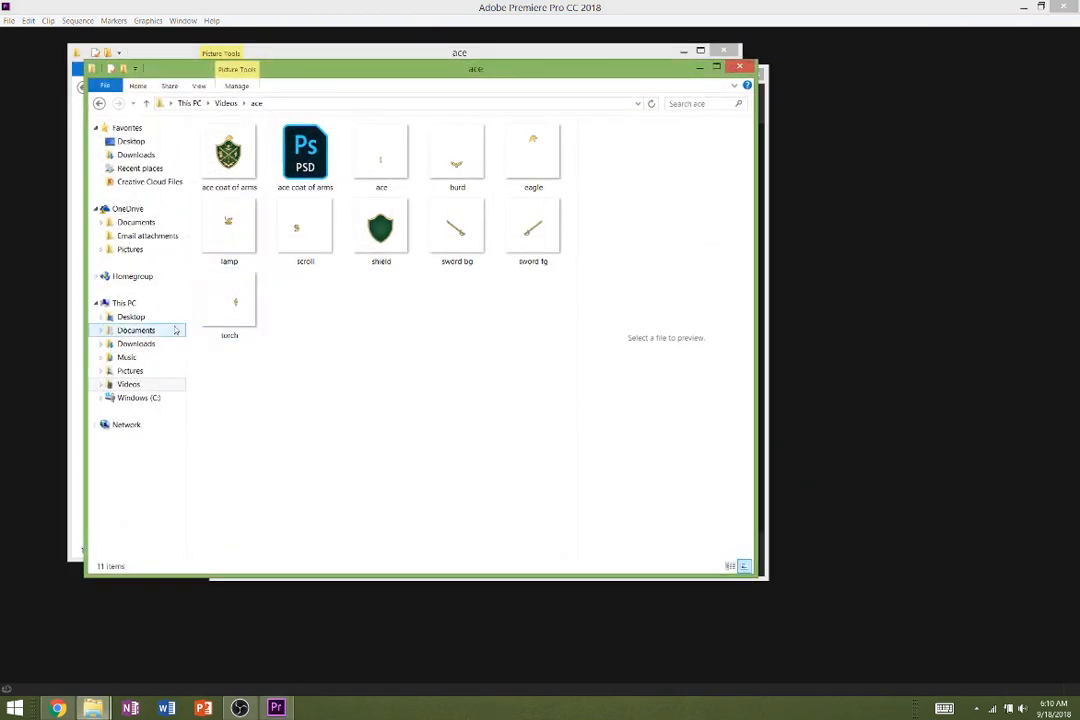
click(127, 384)
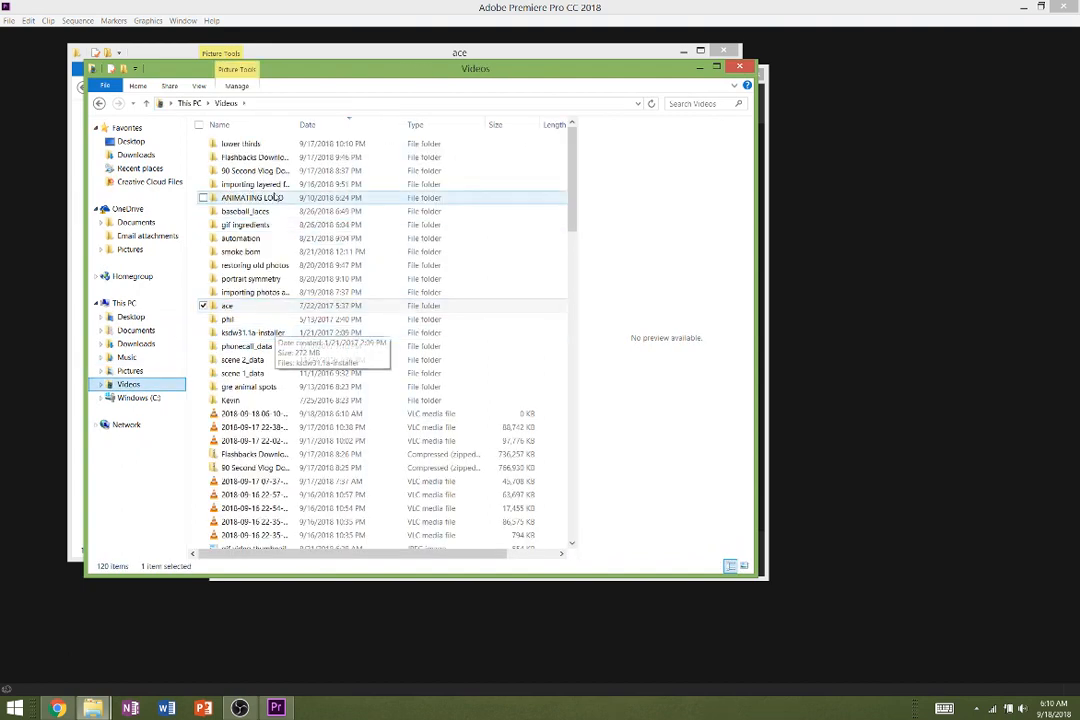
double_click(242, 143)
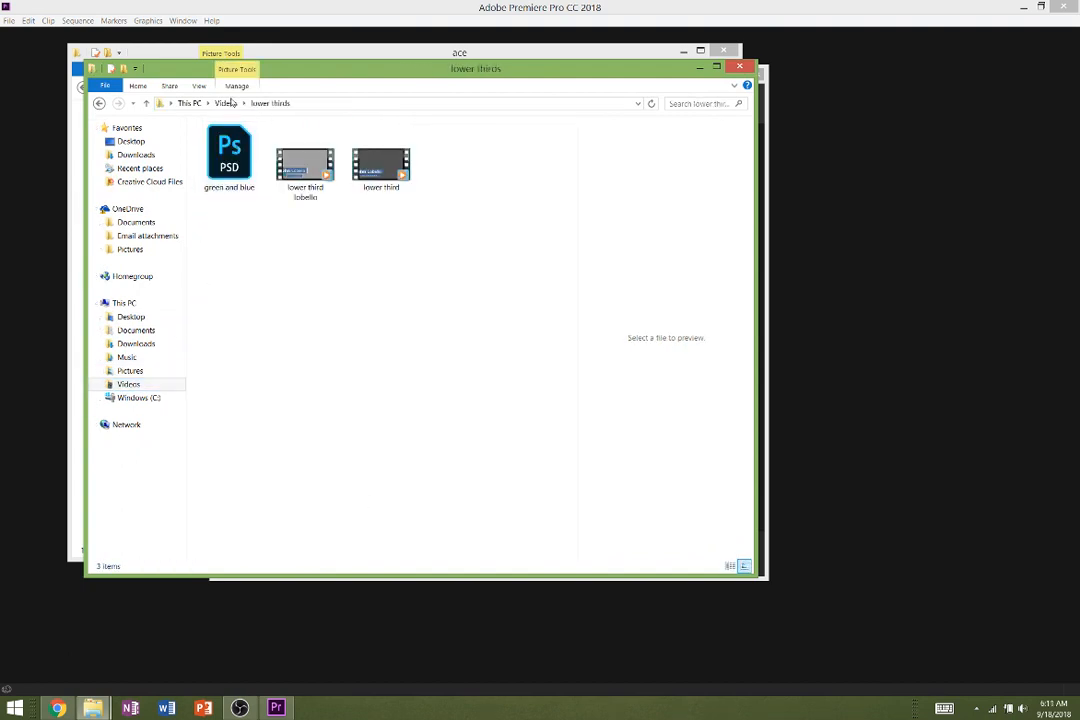
click(226, 103)
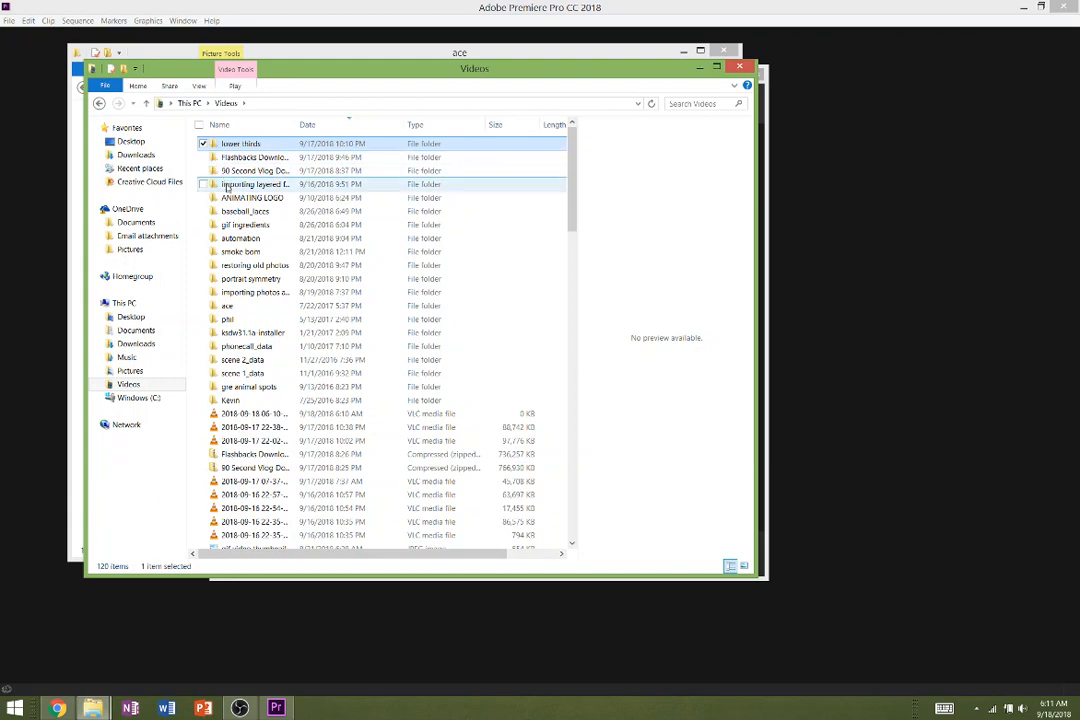
double_click(227, 187)
double_click(225, 181)
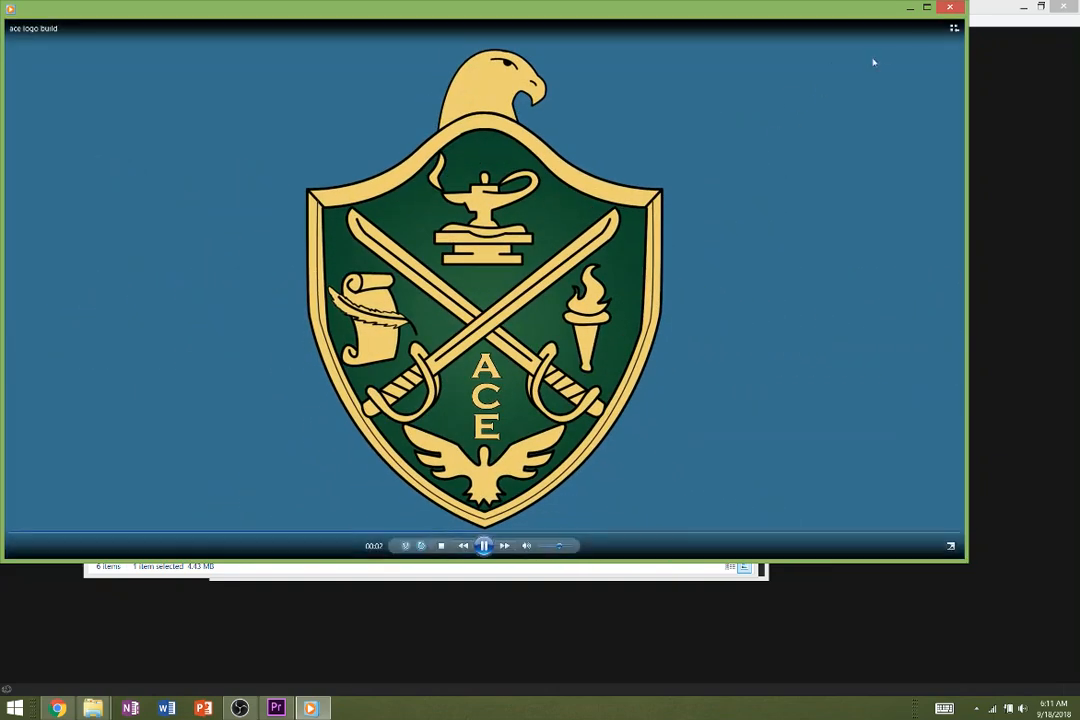
click(952, 10)
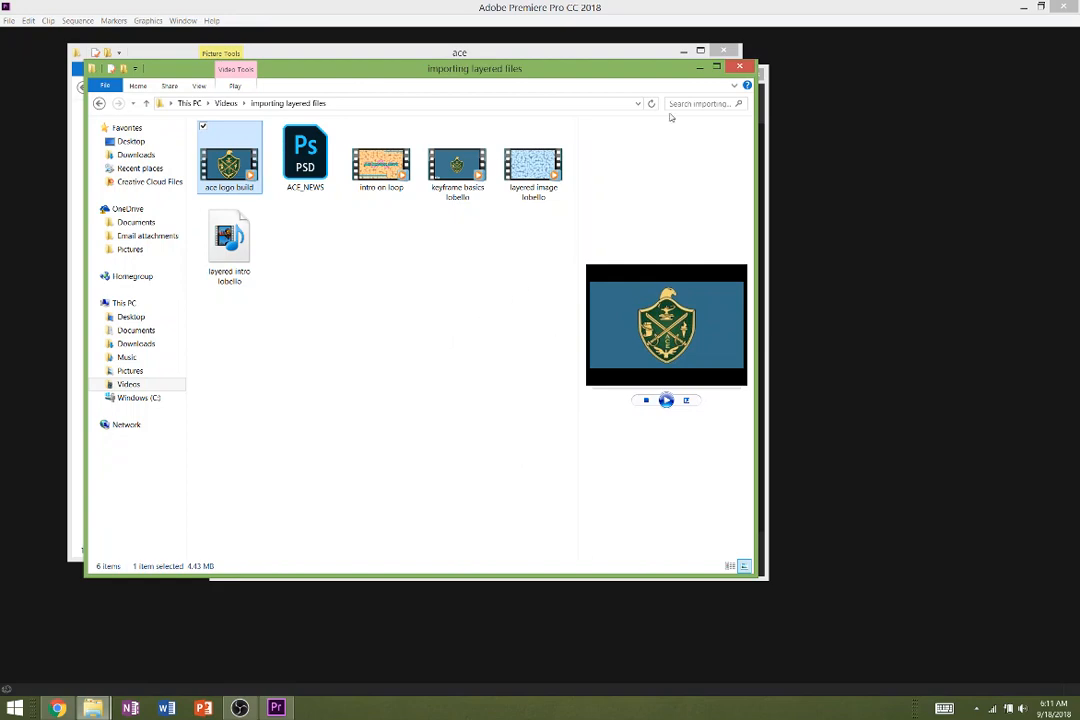
click(739, 68)
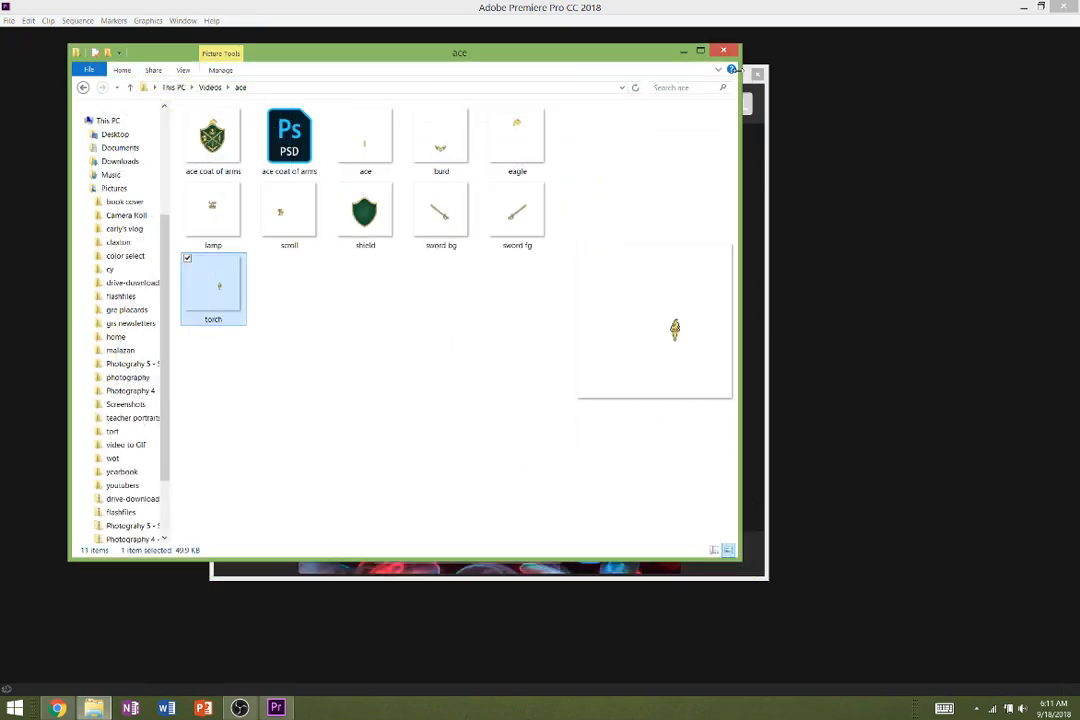
Switch to Premiere Pro and create a project named "animating multiple objects", overwriting the existing project of that name.
click(430, 320)
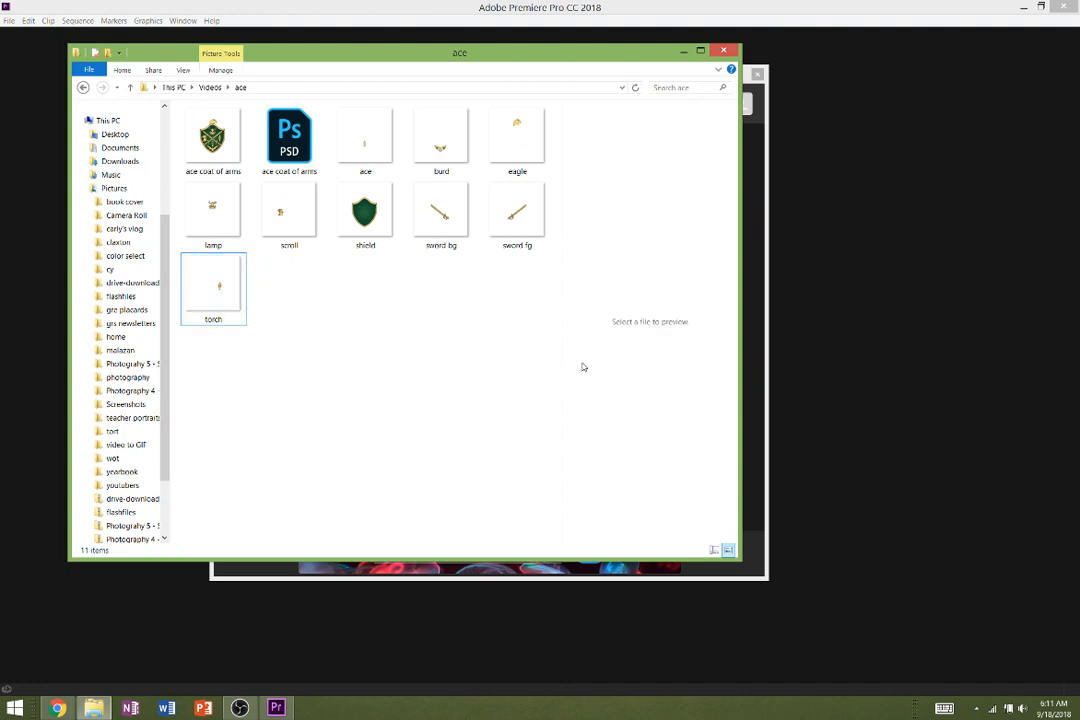
click(822, 378)
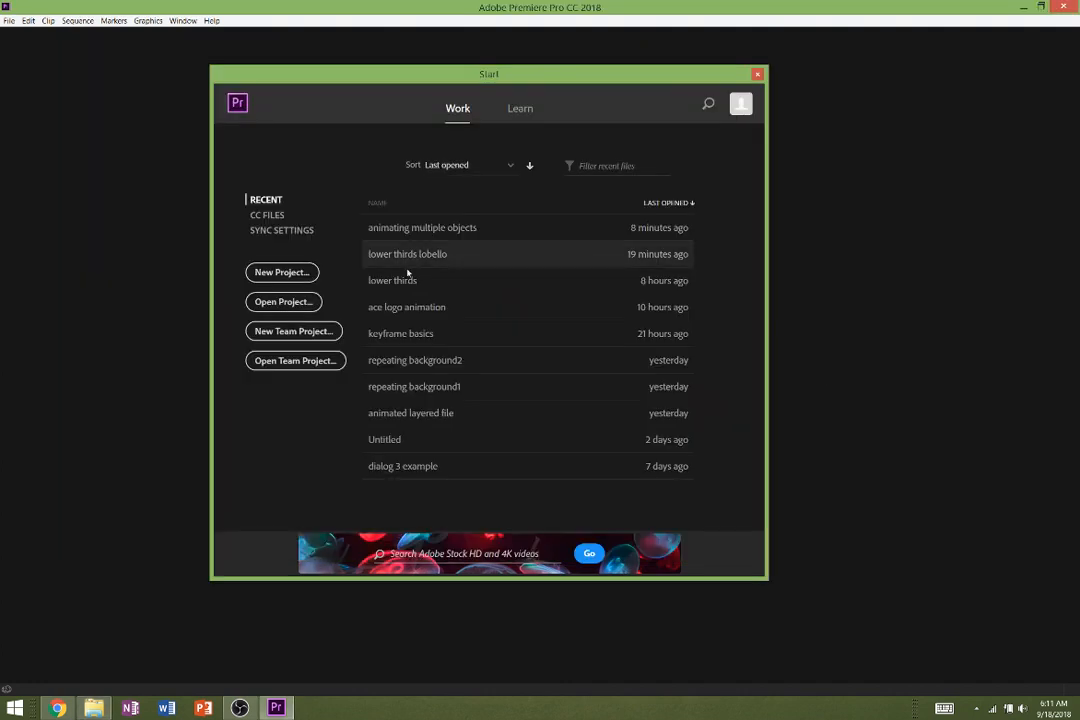
click(976, 709)
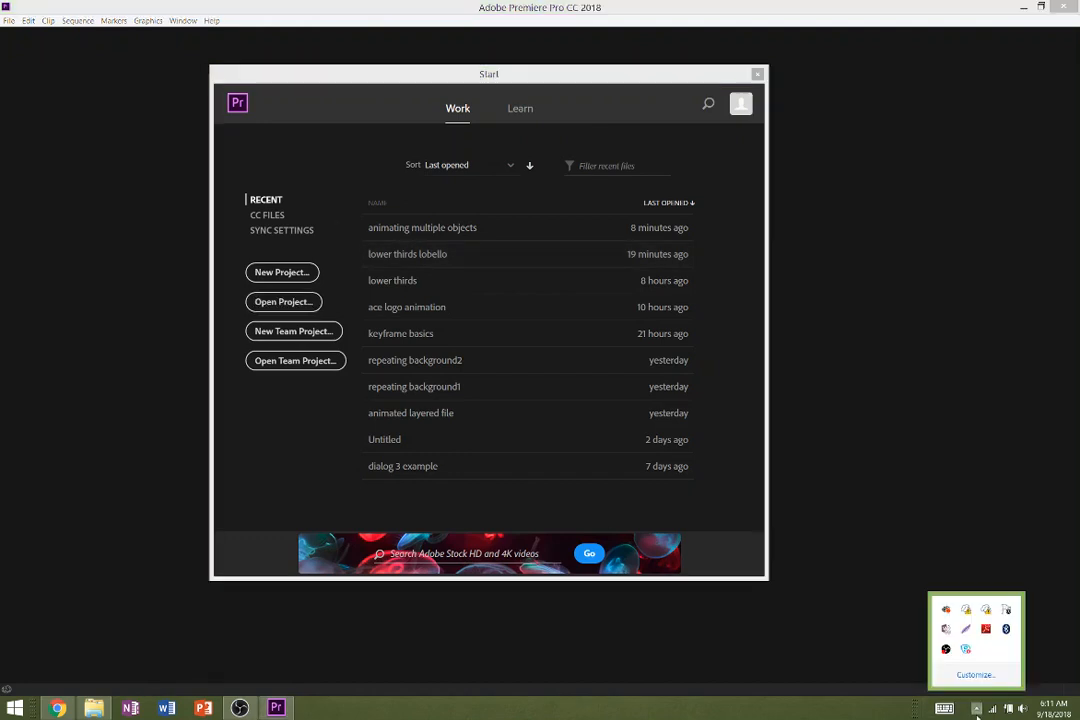
click(253, 281)
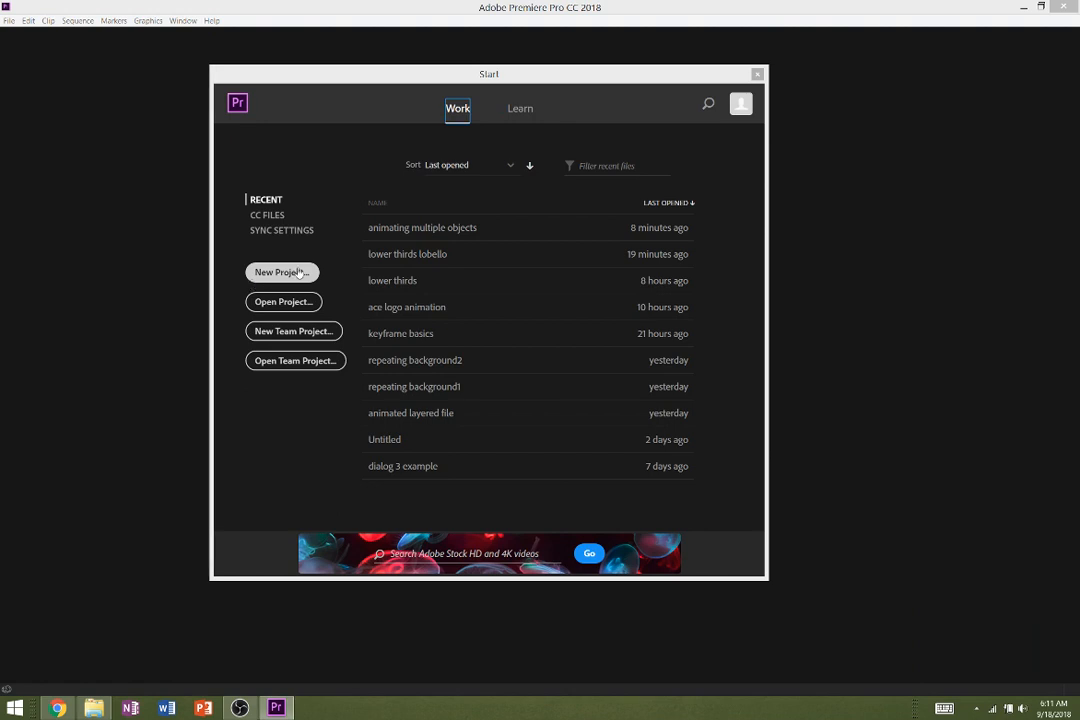
click(296, 272)
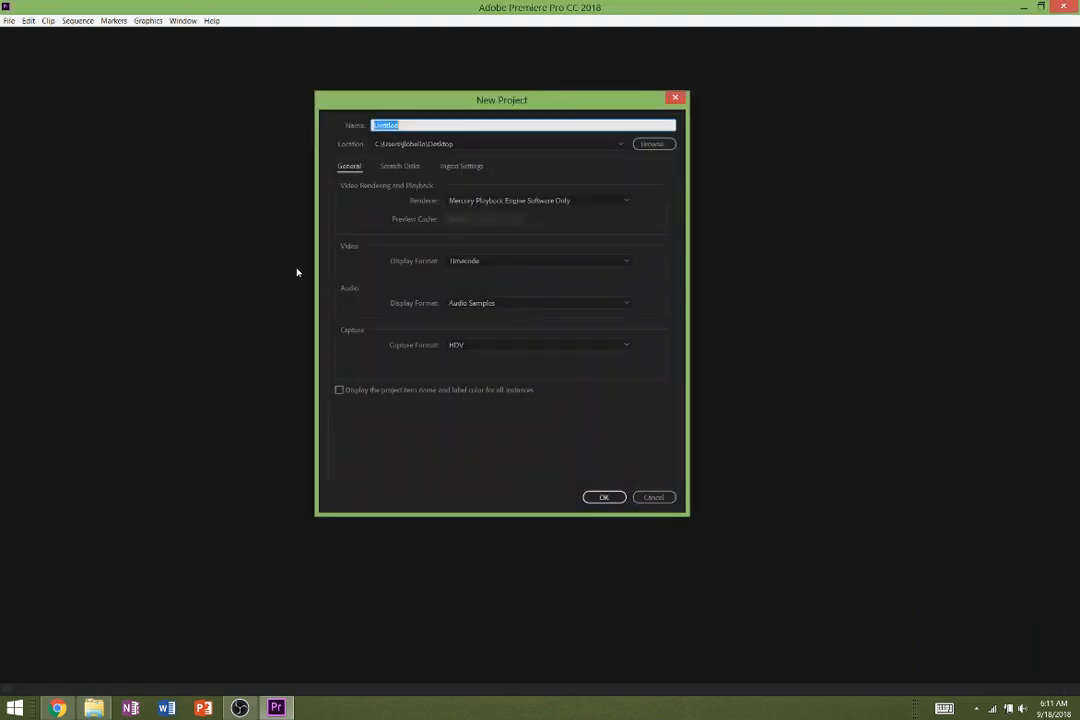
text(mating multiple objects)
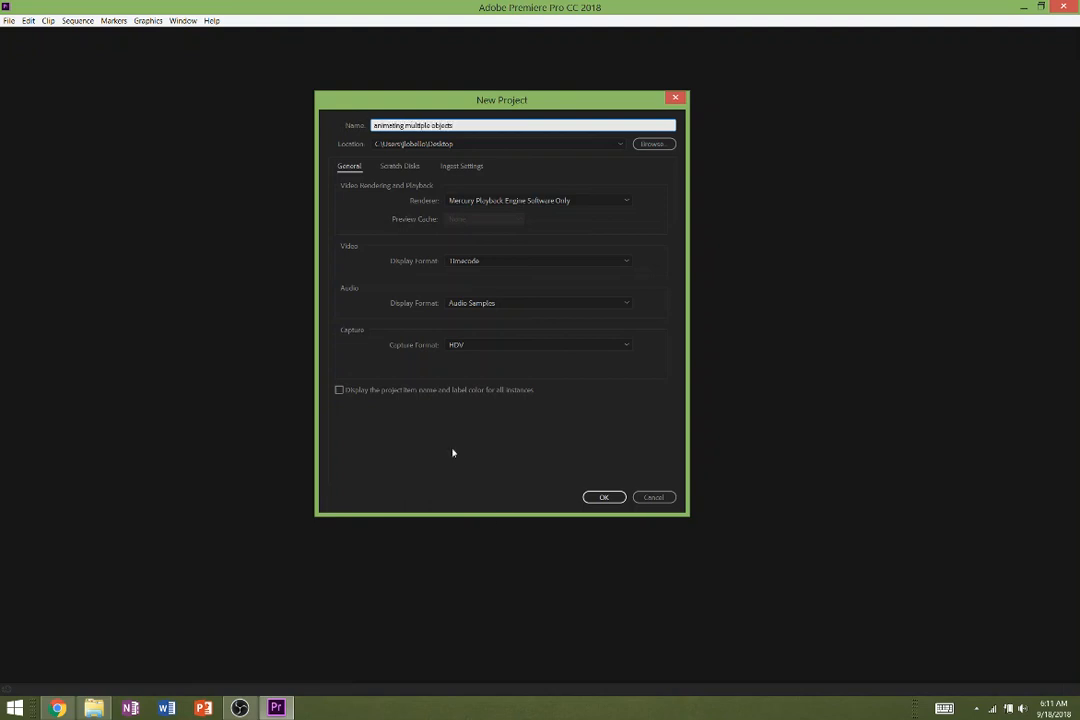
click(601, 498)
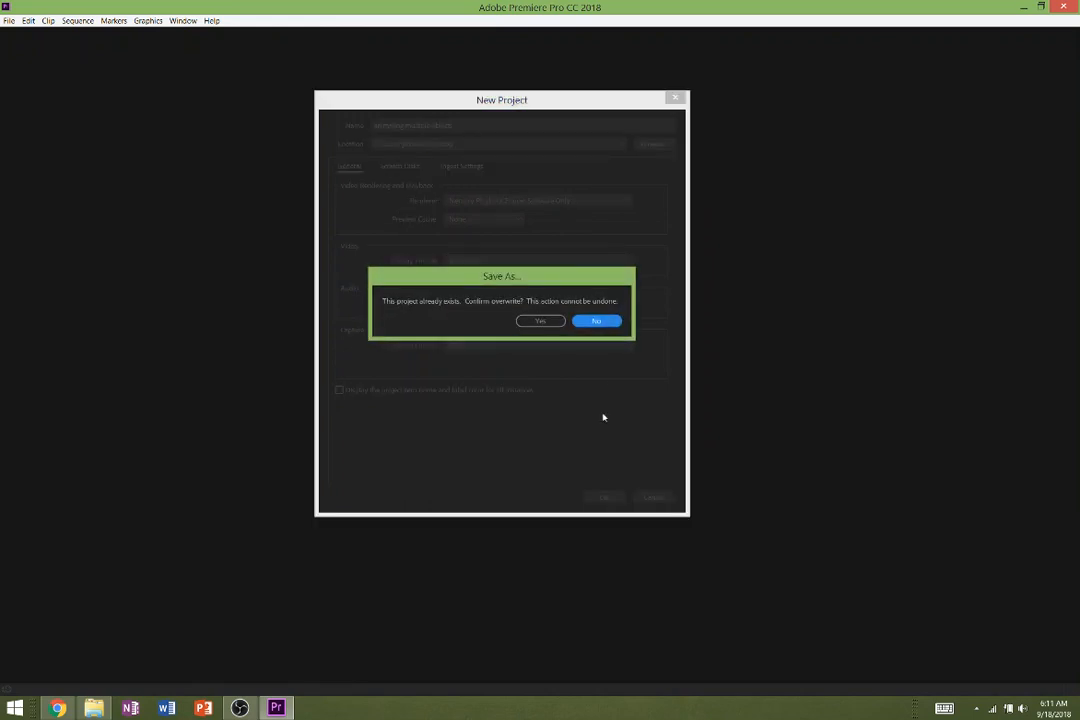
click(532, 321)
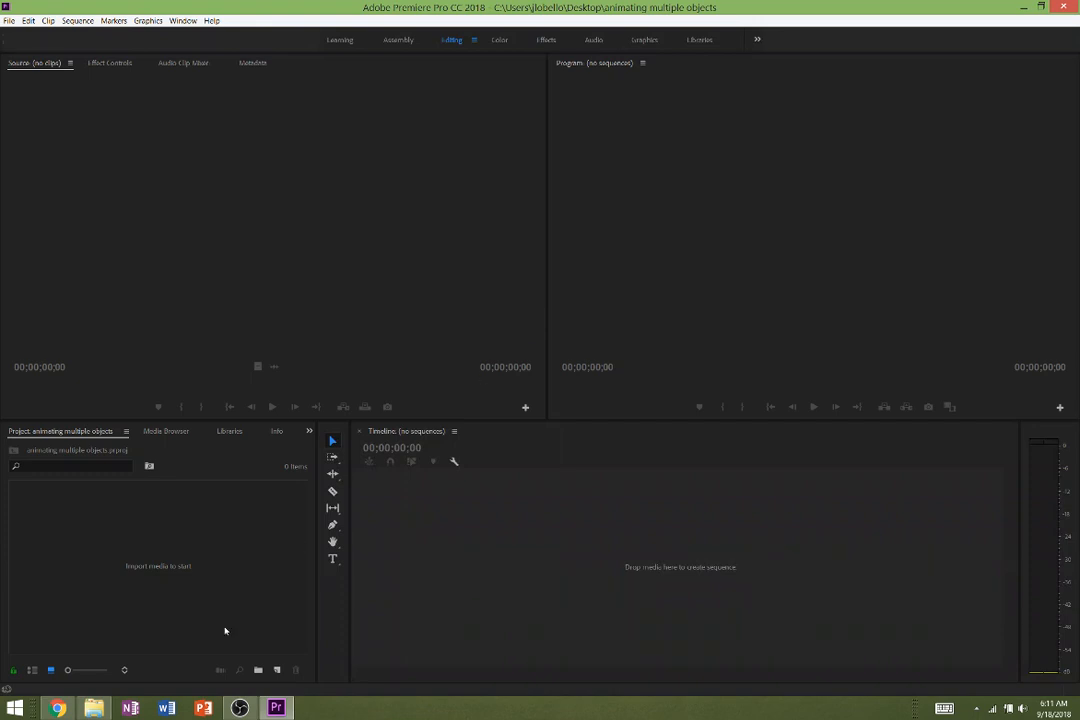
Create a new color matte with the default video settings and a muted purple colour.
click(277, 671)
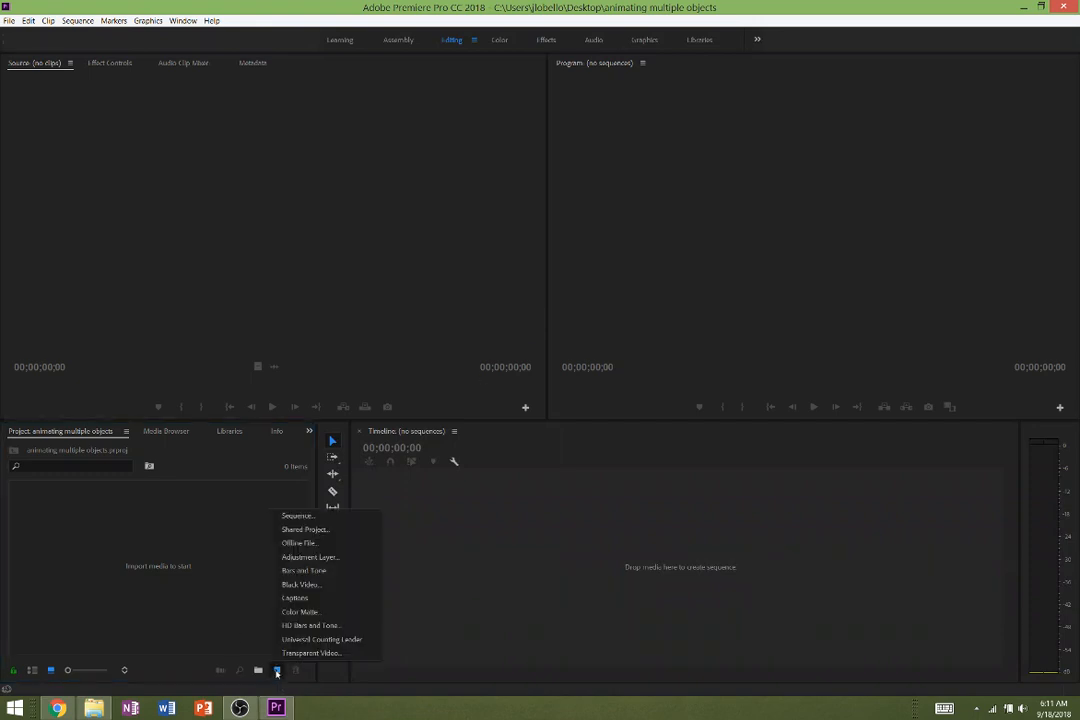
click(303, 612)
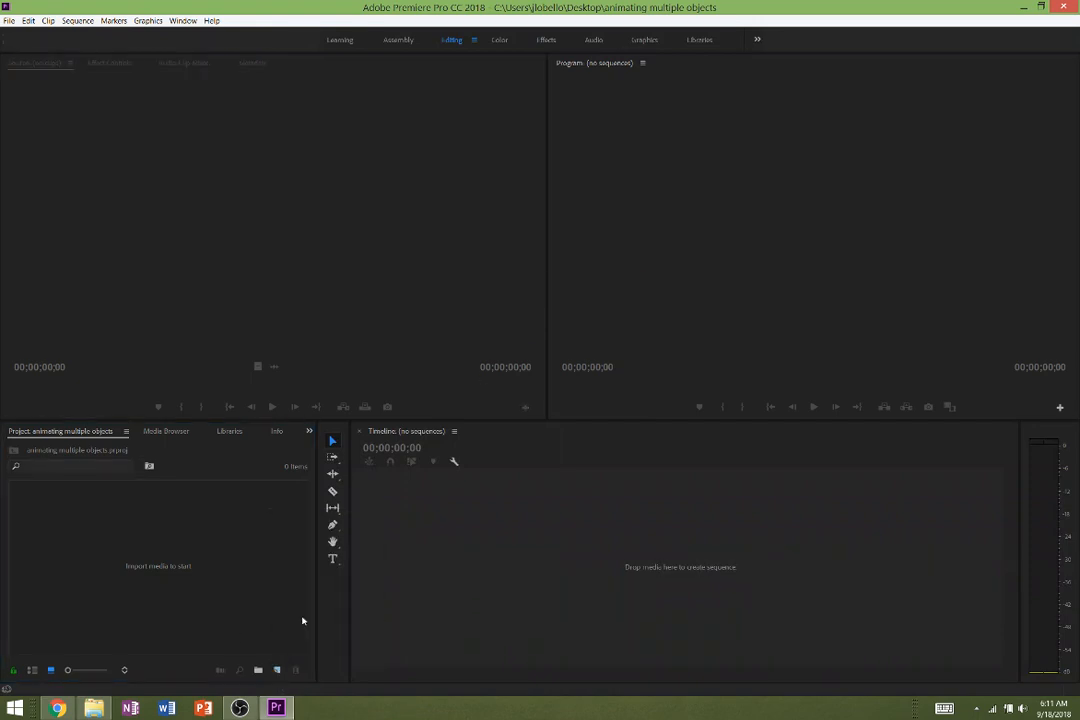
click(560, 399)
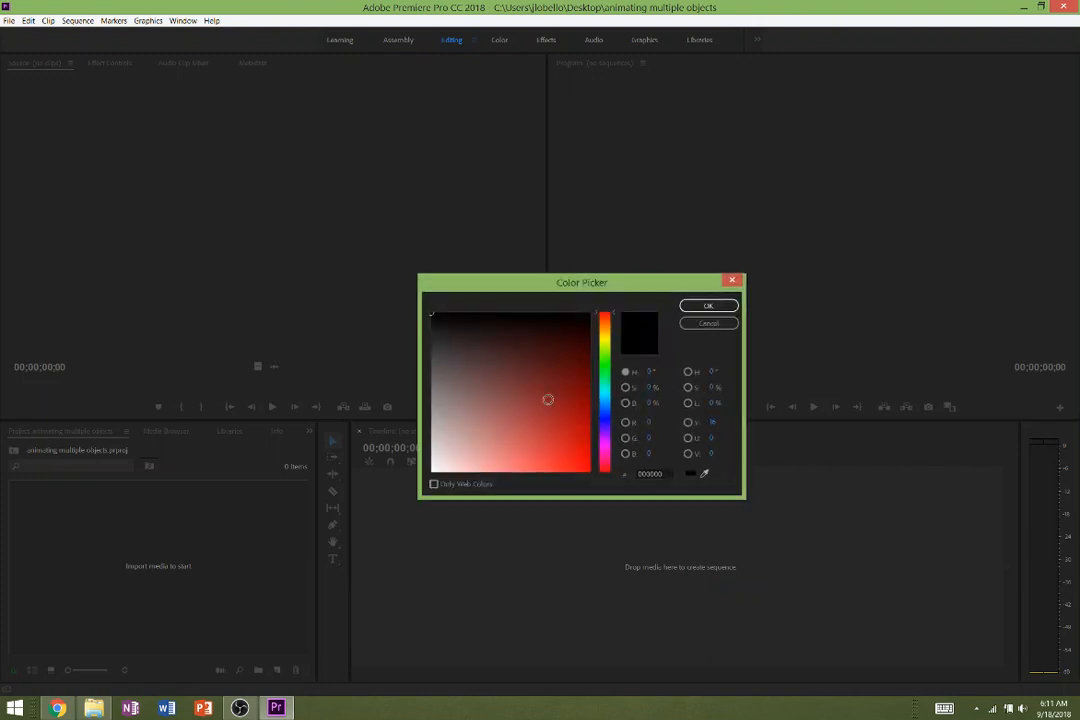
click(604, 385)
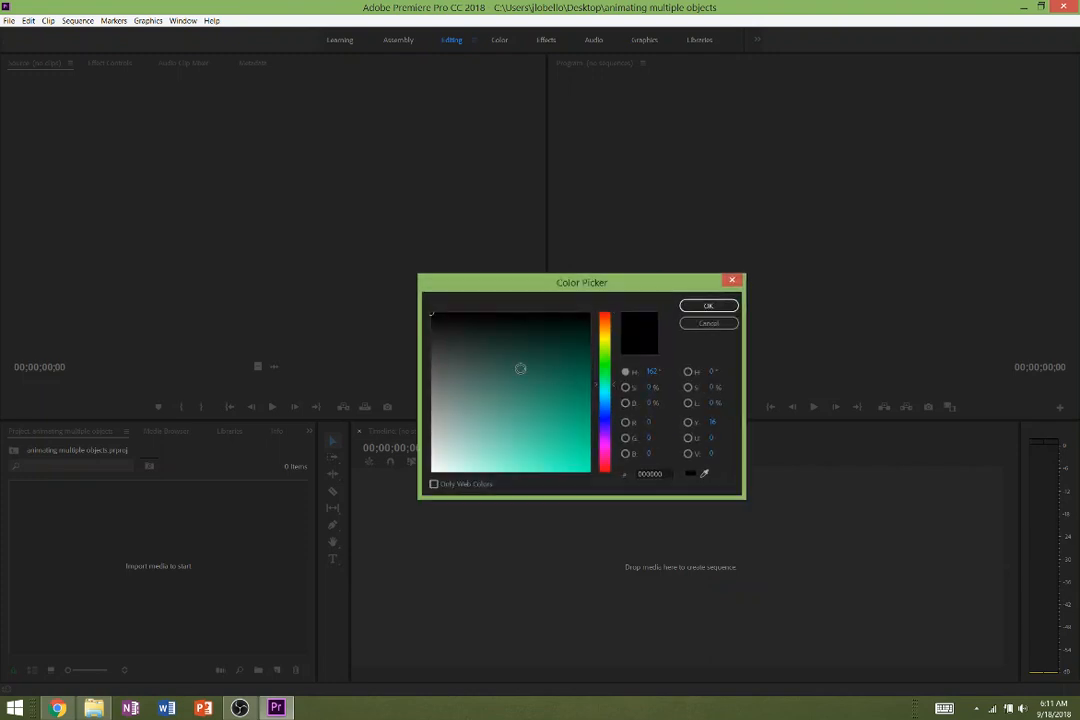
drag(520, 369, 521, 389)
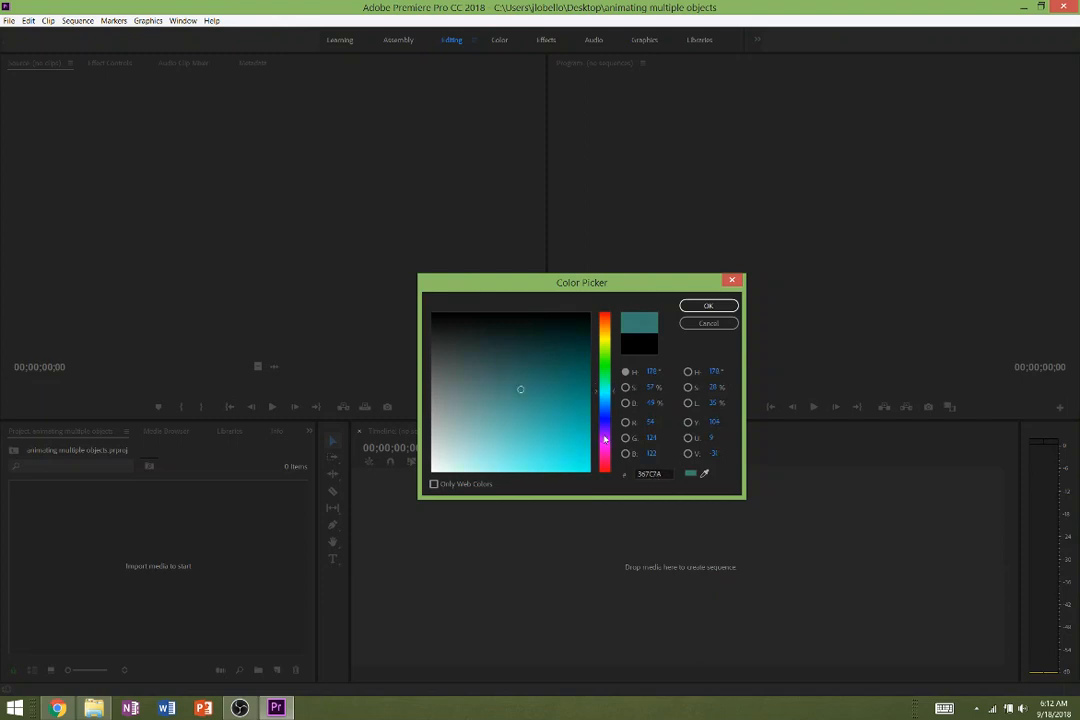
click(604, 438)
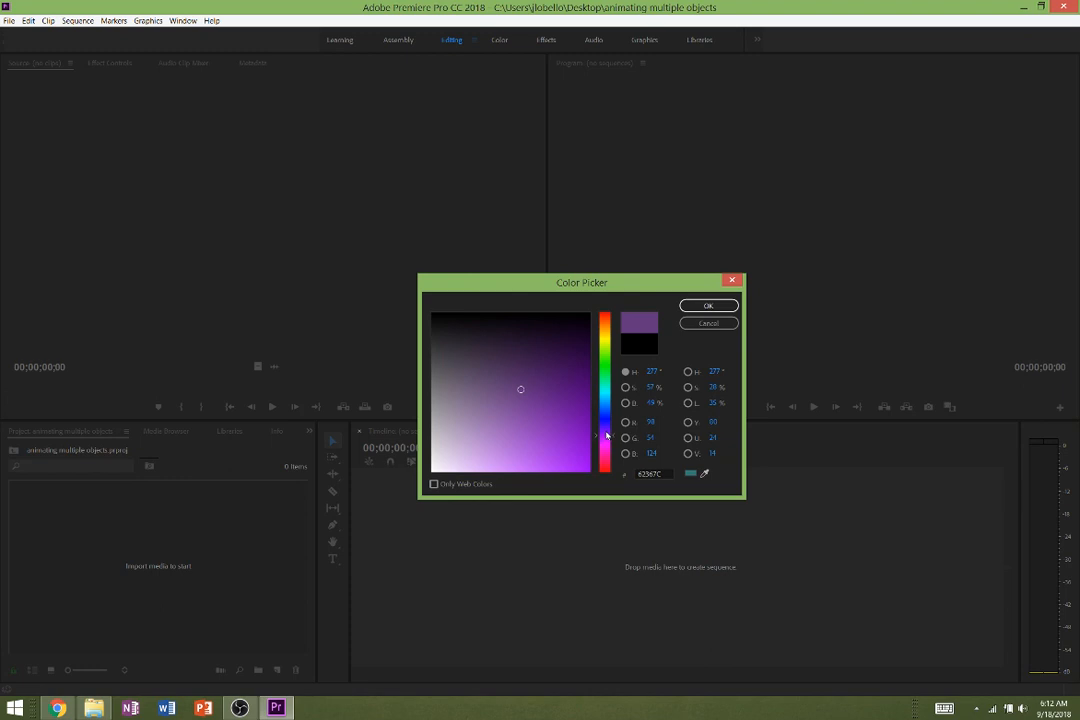
drag(606, 436, 606, 443)
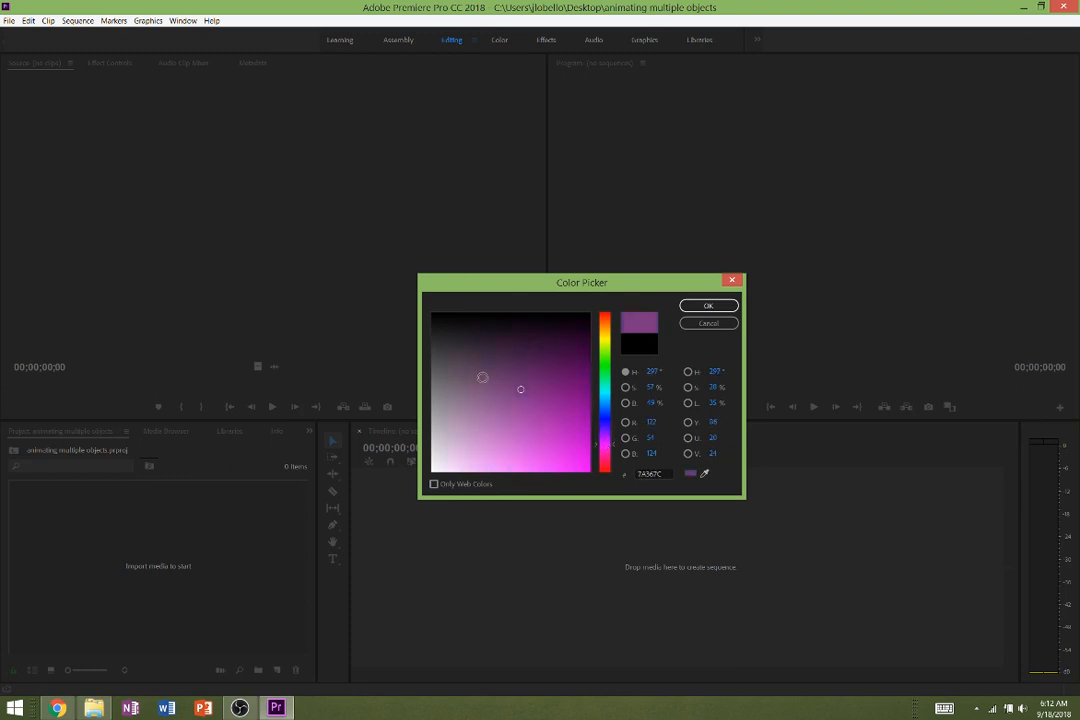
click(482, 387)
click(489, 400)
click(704, 307)
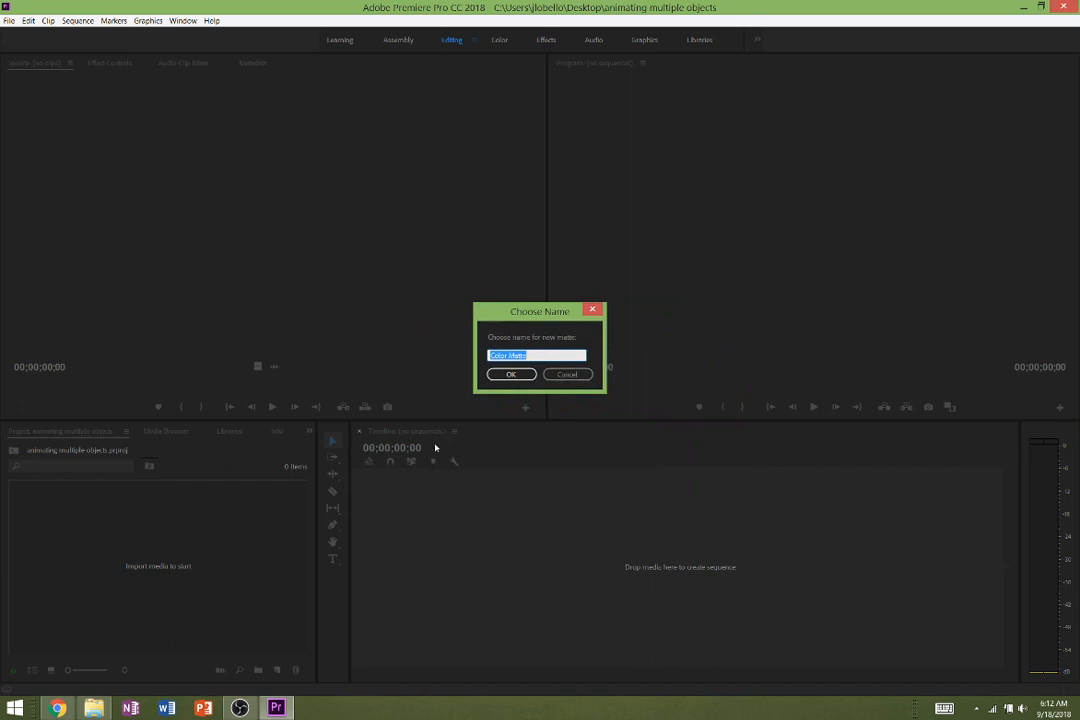
Name the matte "multiple animations" followed by the author's surname, and create a sequence from it in the timeline.
text(s lobell)
key(Return)
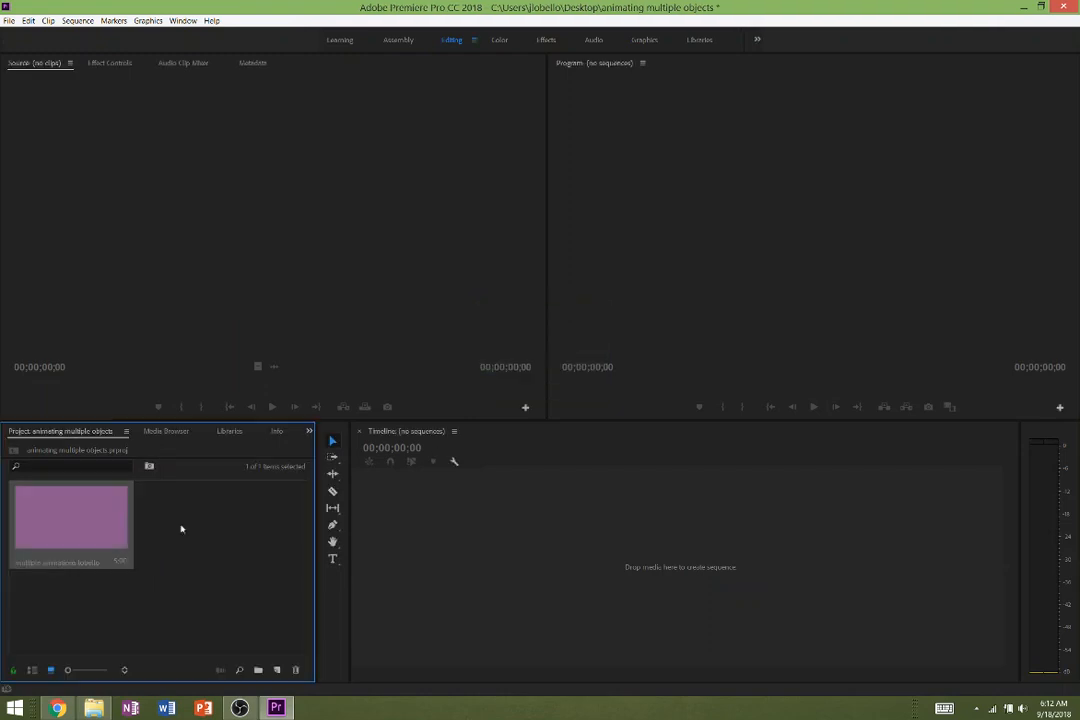
drag(60, 542, 412, 575)
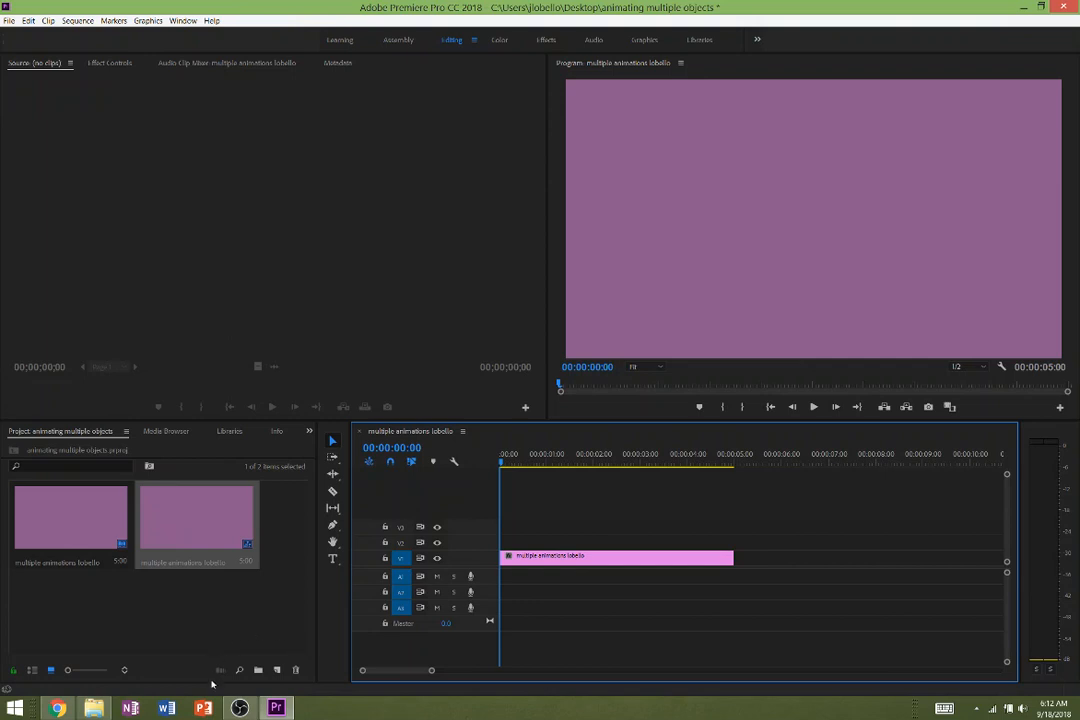
From the "ace" folder in File Explorer, import the images ace through torch into the Premiere Pro project, excluding both "ace coat of arms" files.
click(93, 708)
click(375, 158)
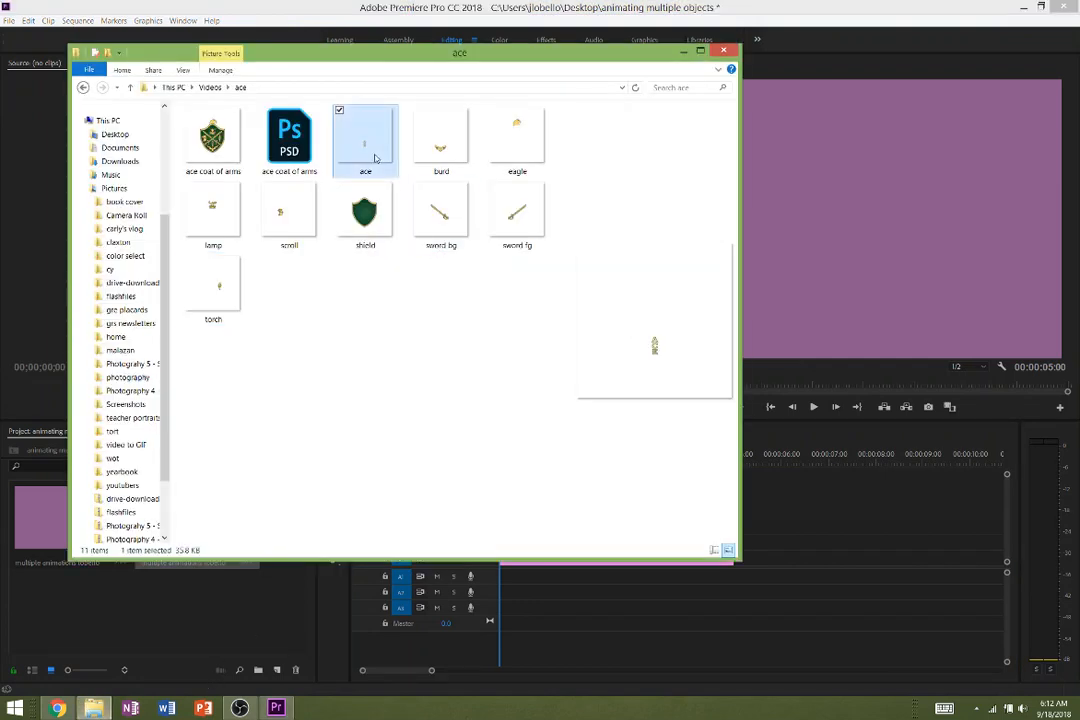
key(shift+Right)
key(shift+Right)
key(shift+Right)
key(shift+Right)
key(shift+Right)
key(shift+Right)
key(shift+Right)
key(shift+Right)
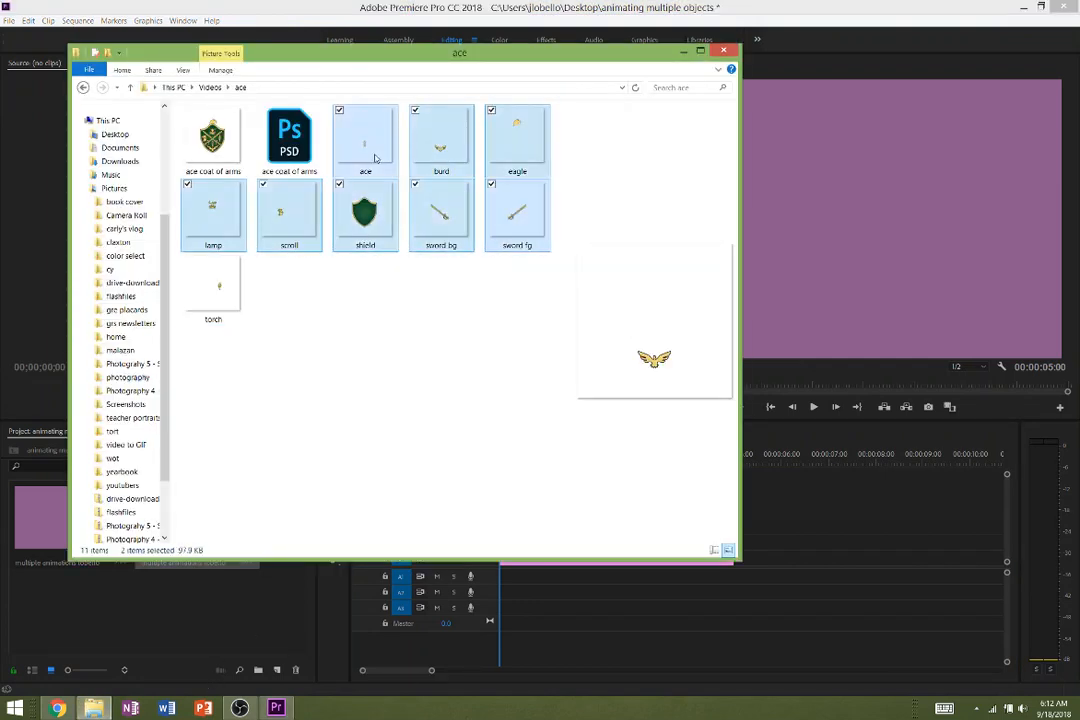
drag(229, 256, 101, 609)
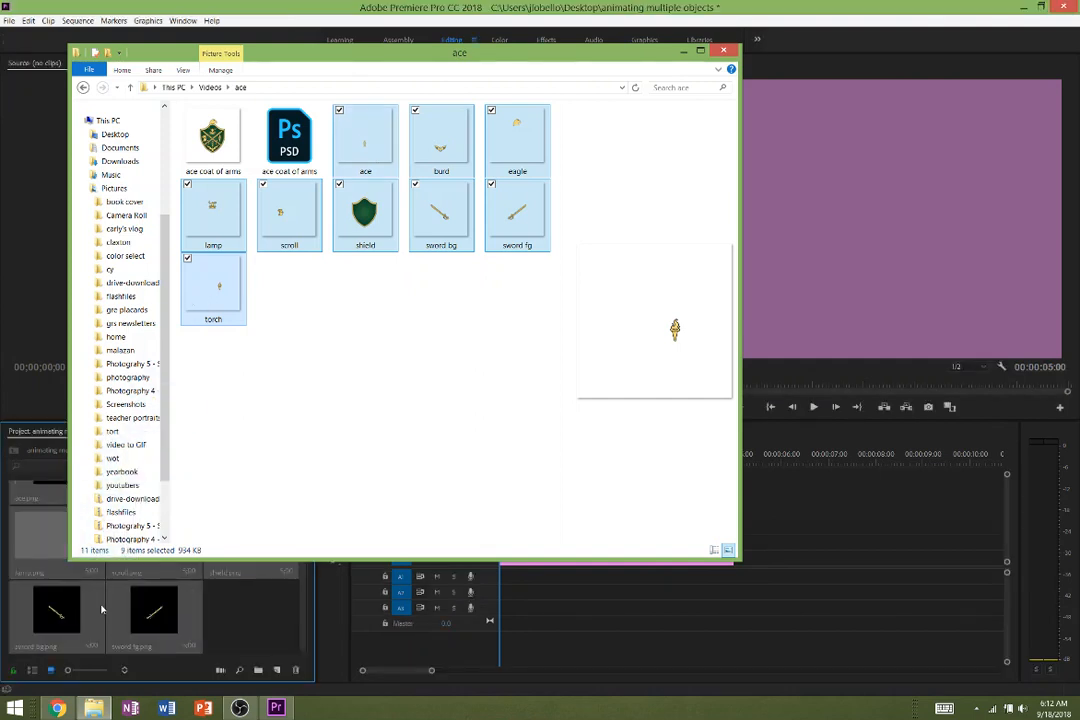
click(237, 630)
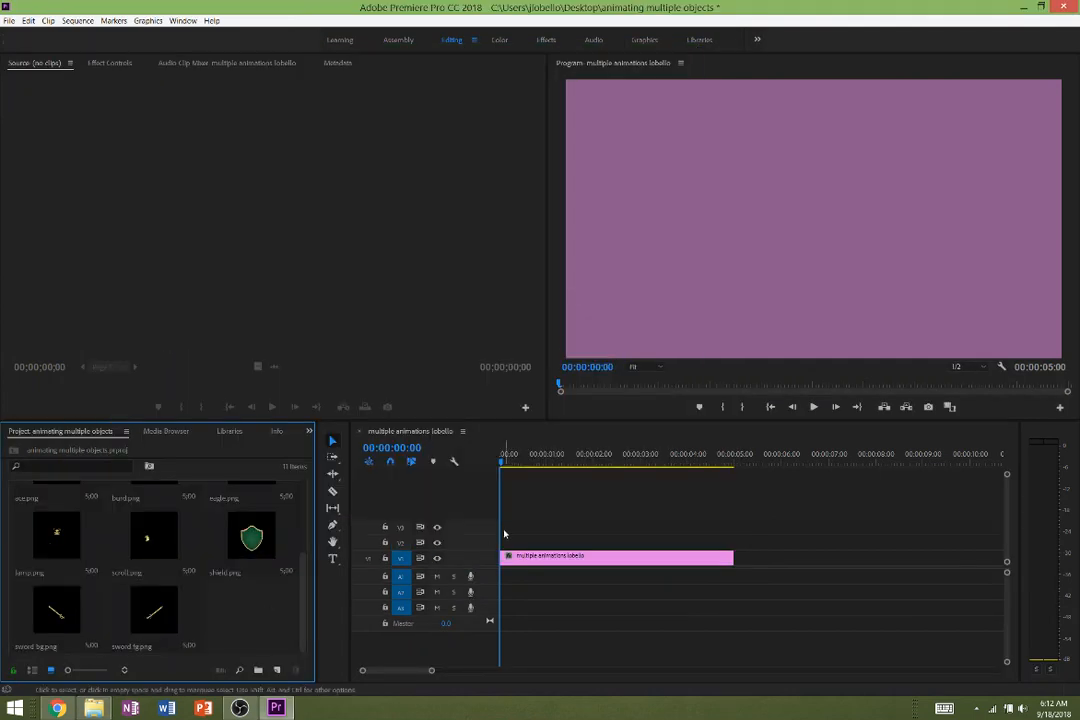
click(479, 570)
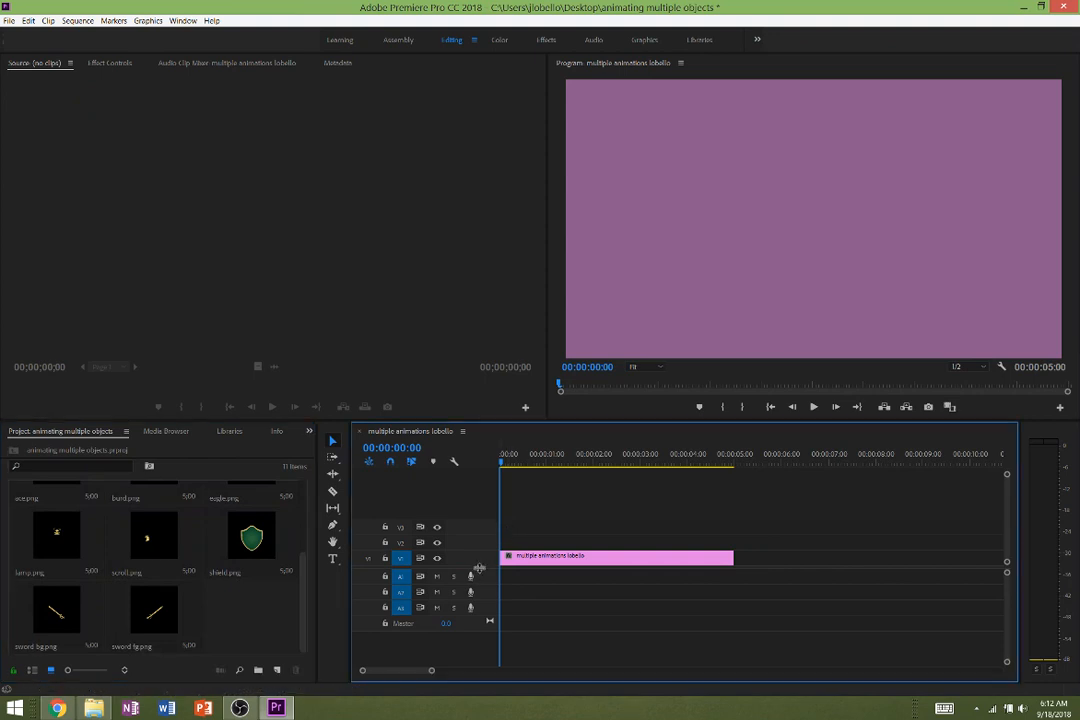
scroll(479, 570, up, 2)
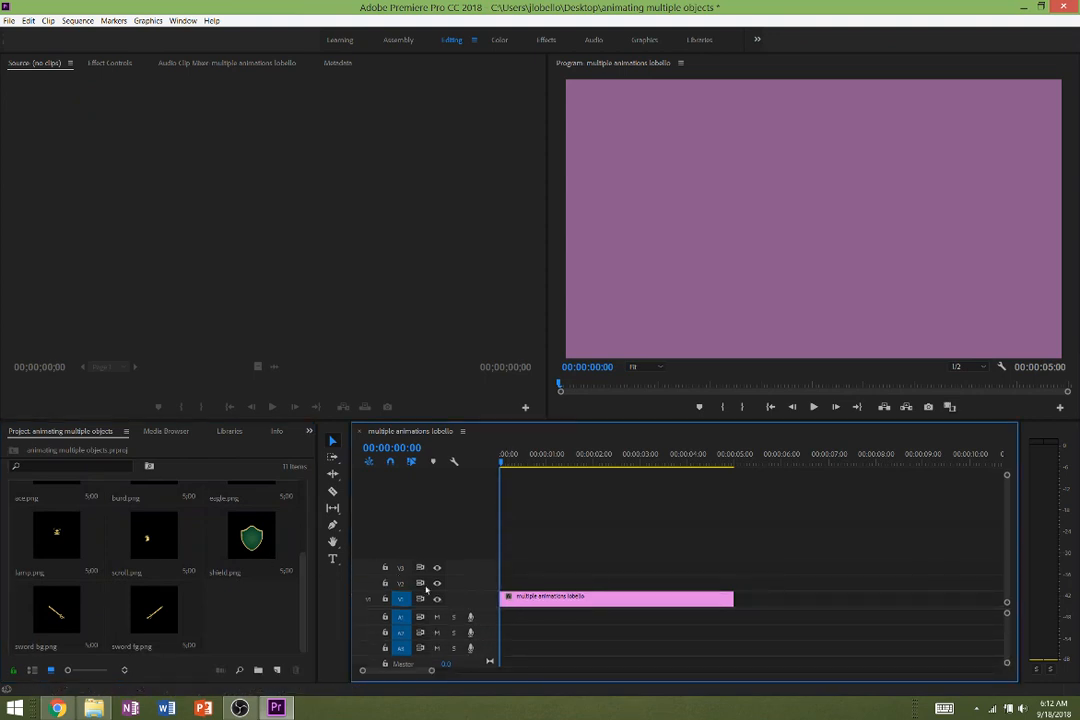
click(241, 620)
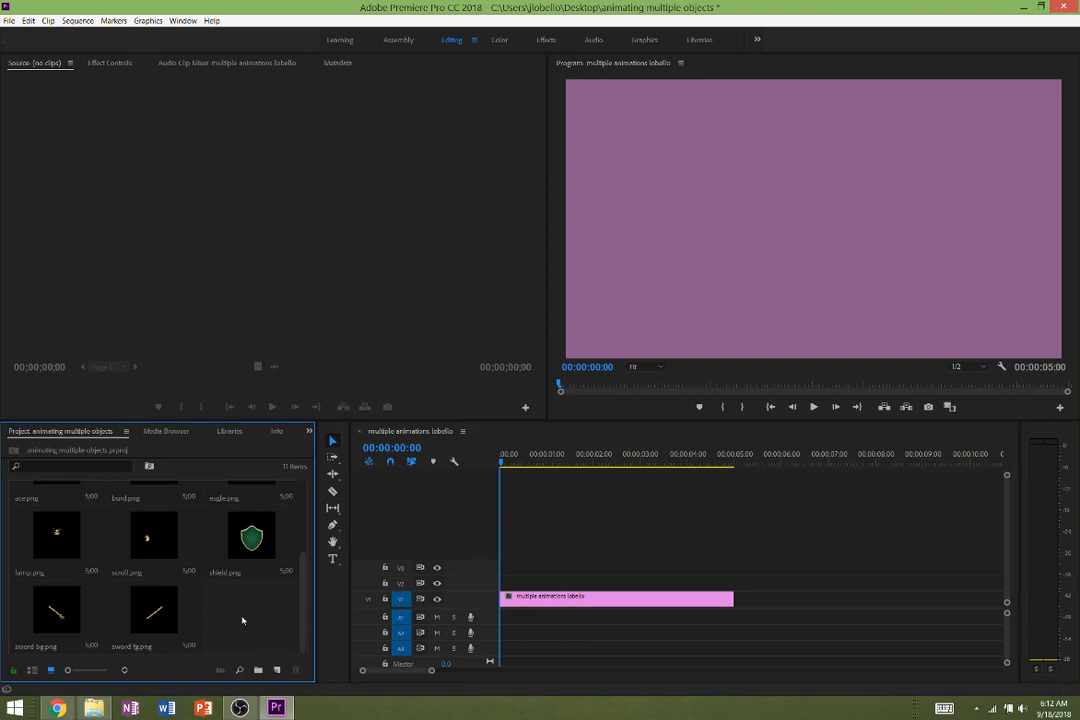
scroll(305, 610, up, 3)
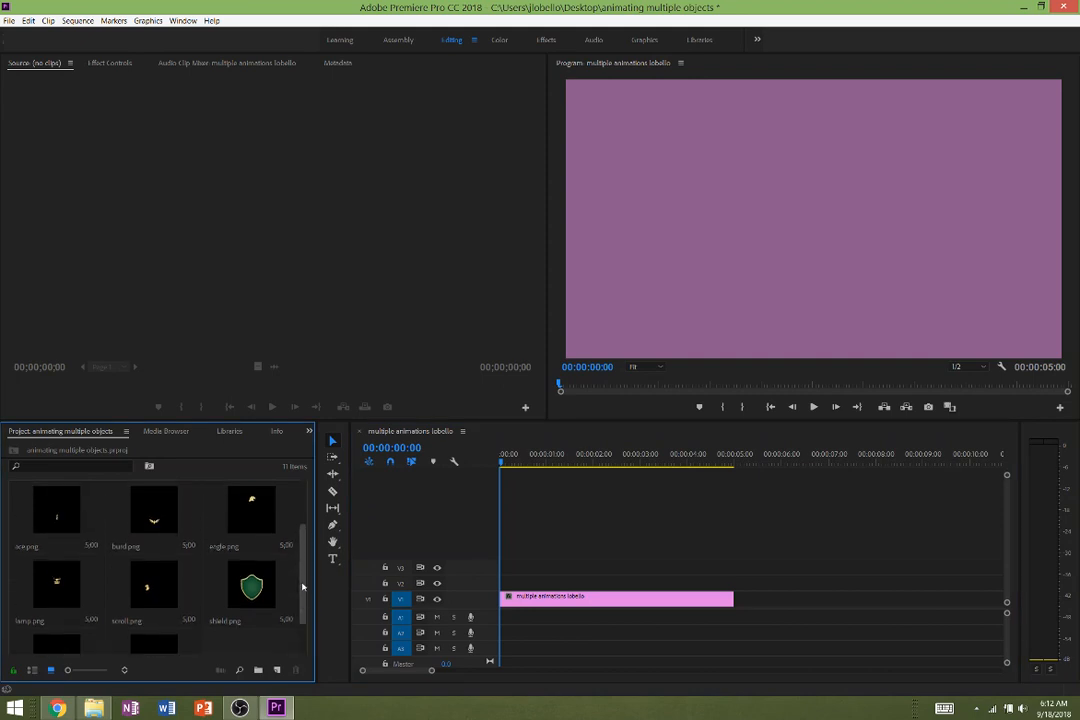
scroll(300, 602, down, 2)
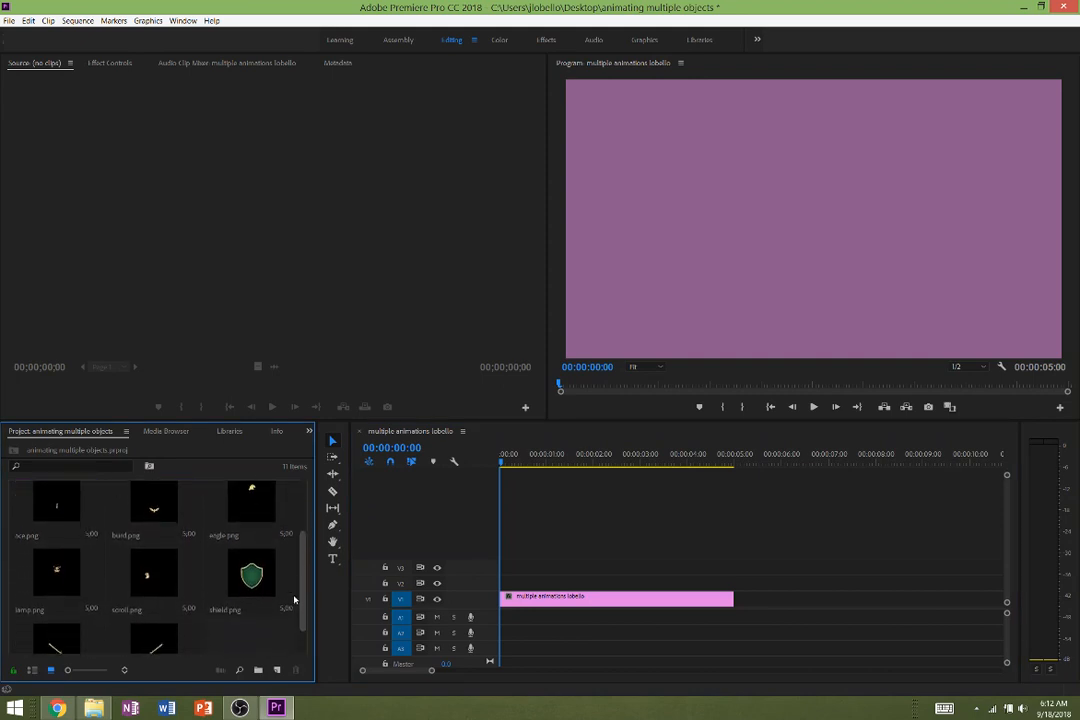
scroll(299, 600, down, 1)
click(250, 547)
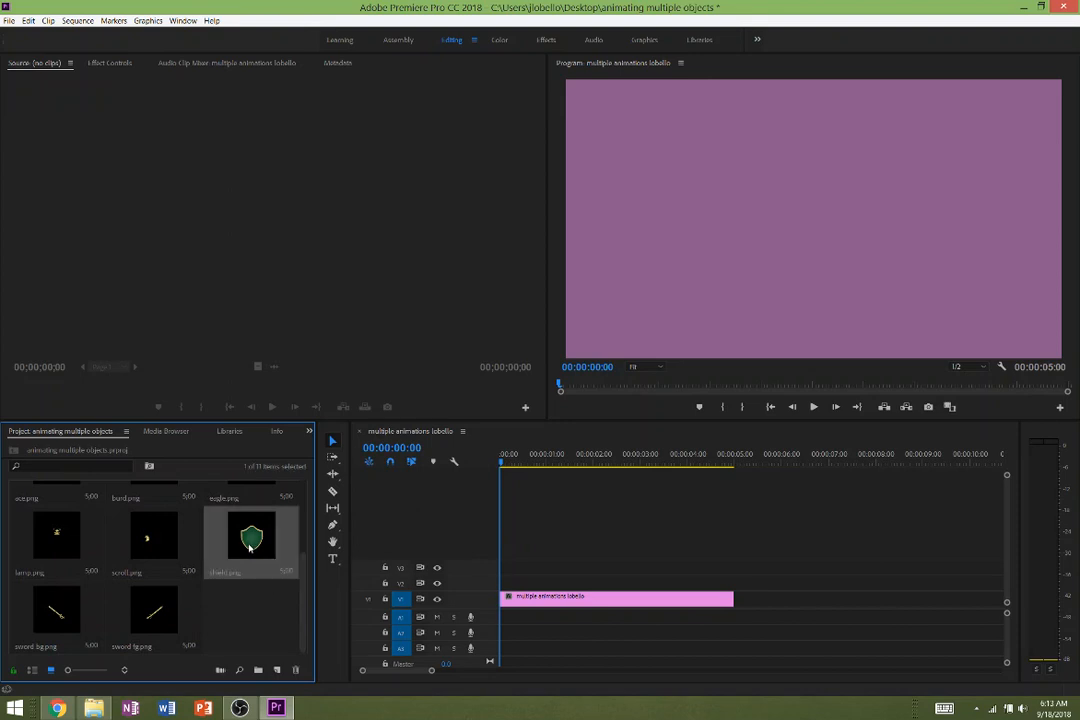
drag(250, 547, 499, 594)
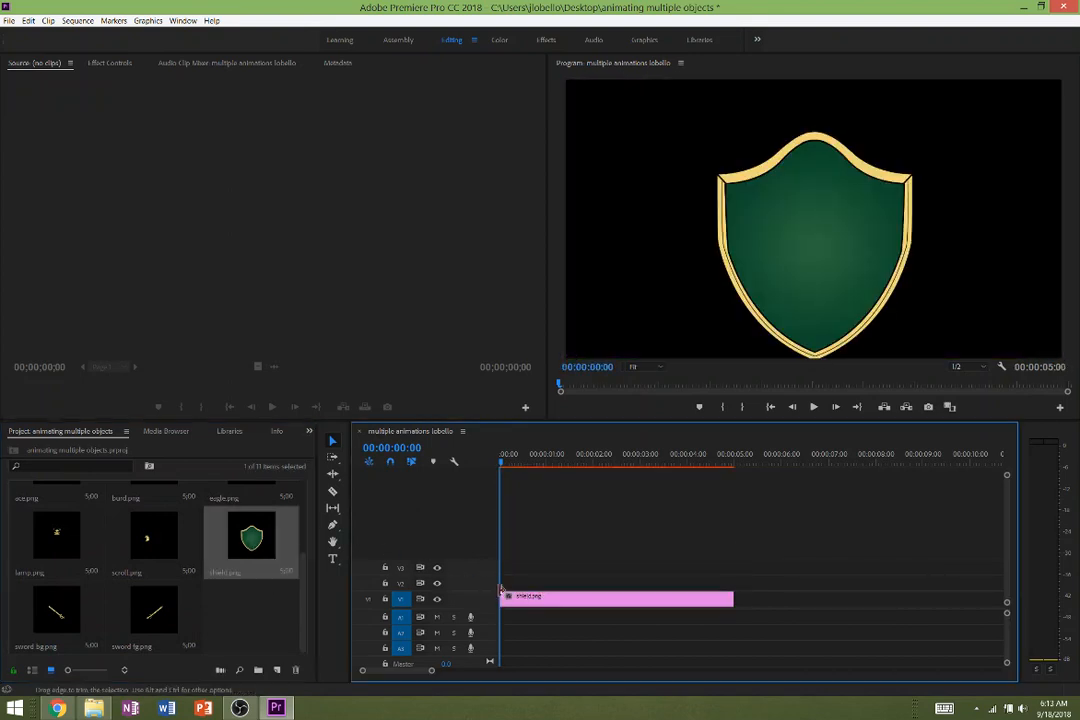
key(ctrl+z)
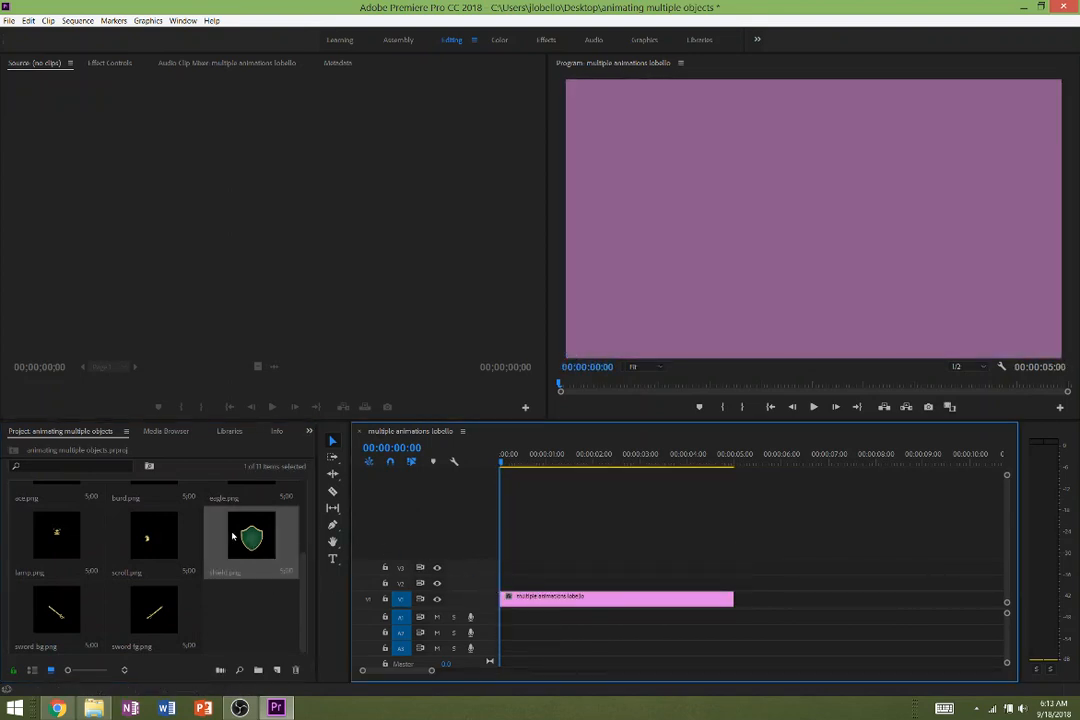
Place shield.png at the start of the sequence above the purple matte, on track V3, leaving V2 empty.
drag(236, 537, 432, 584)
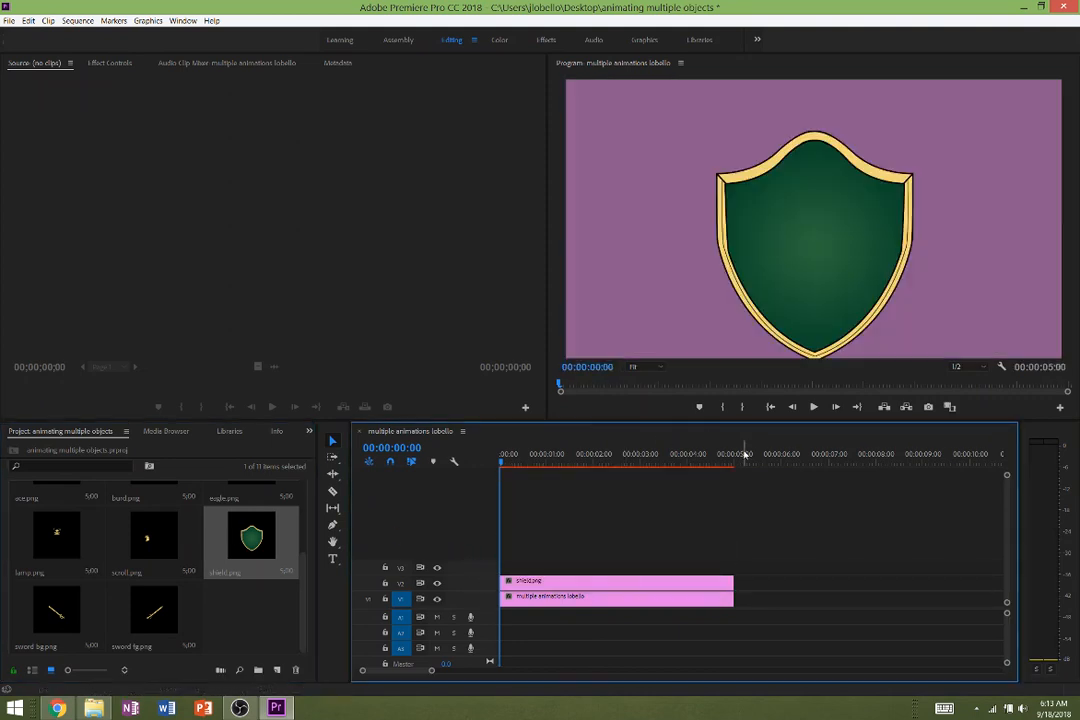
click(519, 585)
drag(519, 585, 519, 567)
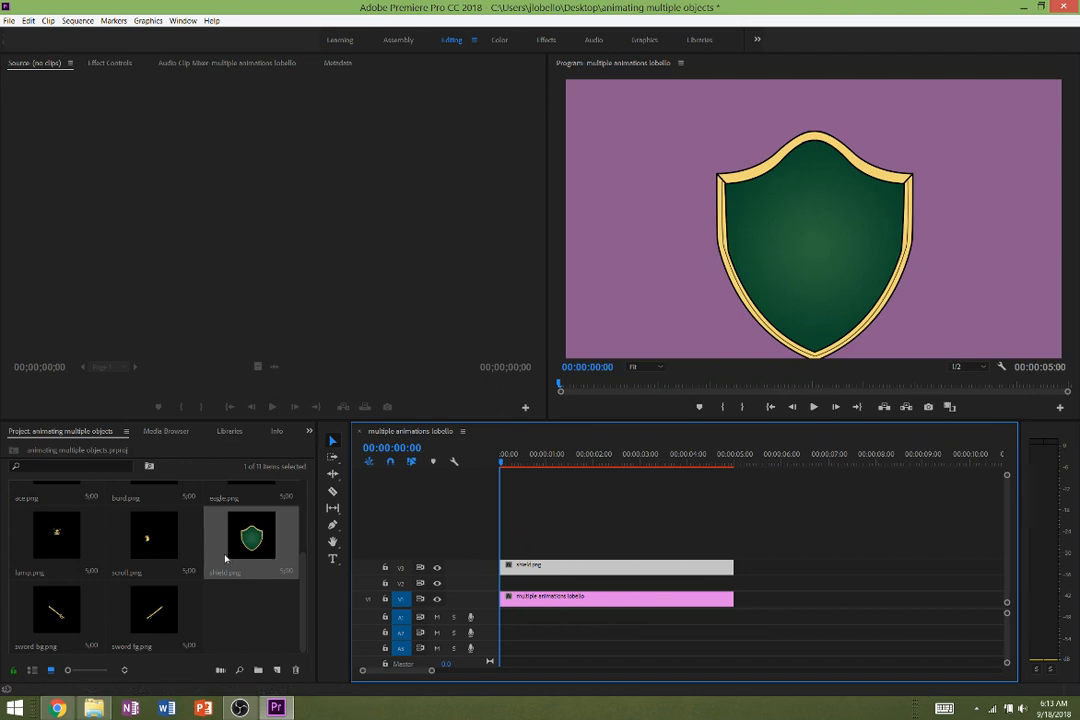
Stack sword fg.png, sword bg.png, lamp.png and scroll.png at the sequence start on tracks V4 to V7 above the shield.
mouse_move(303, 621)
mouse_down()
mouse_move(303, 605)
mouse_move(303, 626)
mouse_up()
drag(154, 610, 510, 550)
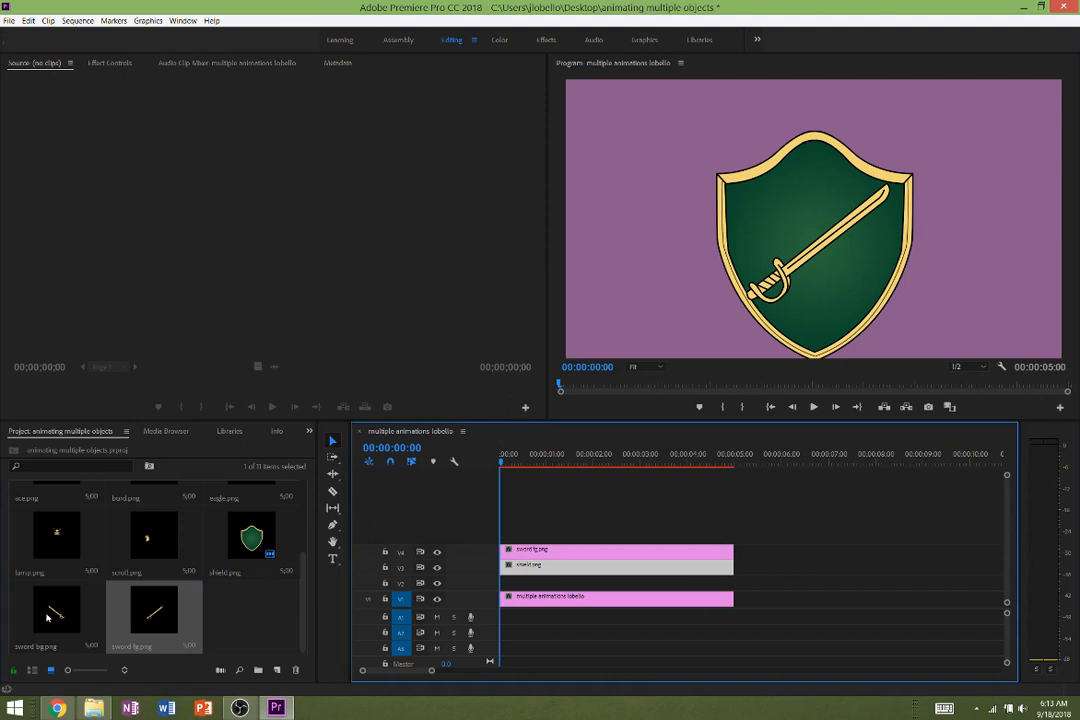
drag(47, 617, 466, 544)
drag(62, 541, 489, 525)
drag(130, 520, 480, 500)
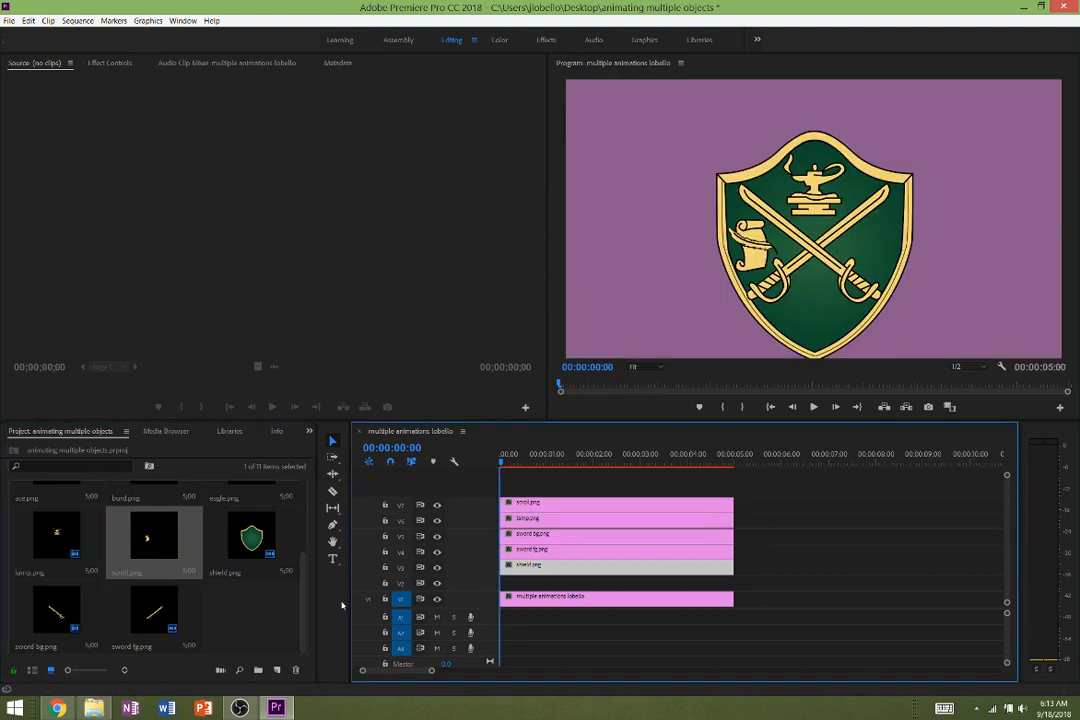
Add burd.png on track V8 and ace.png on V9 at the start of the sequence.
drag(305, 612, 304, 594)
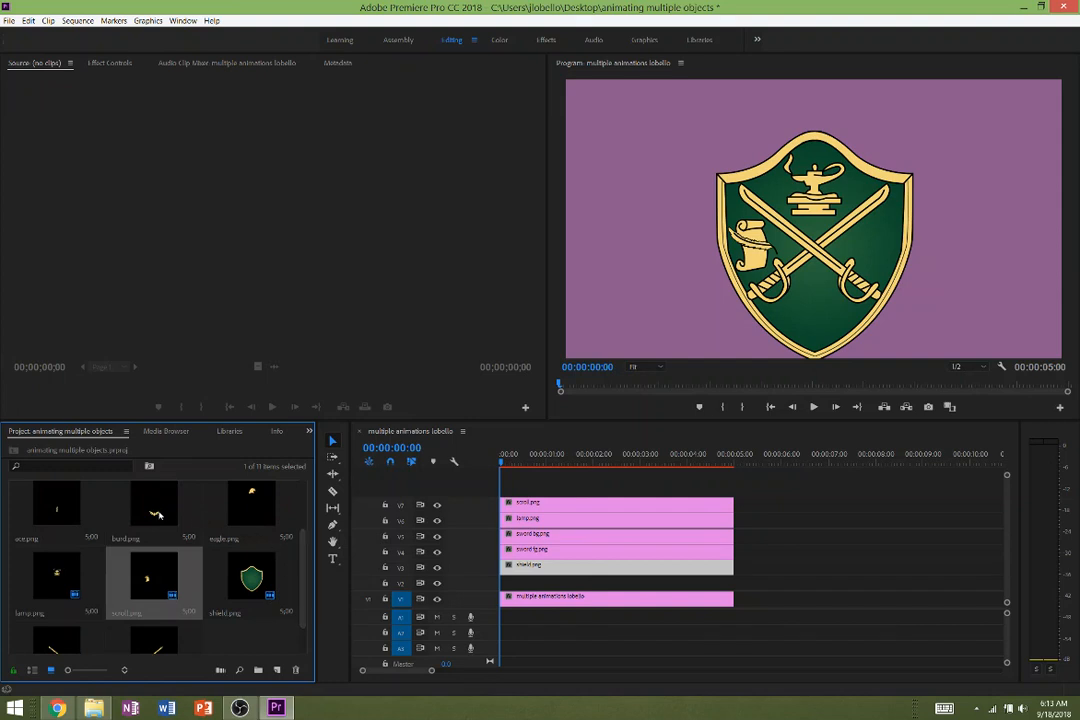
drag(152, 508, 502, 494)
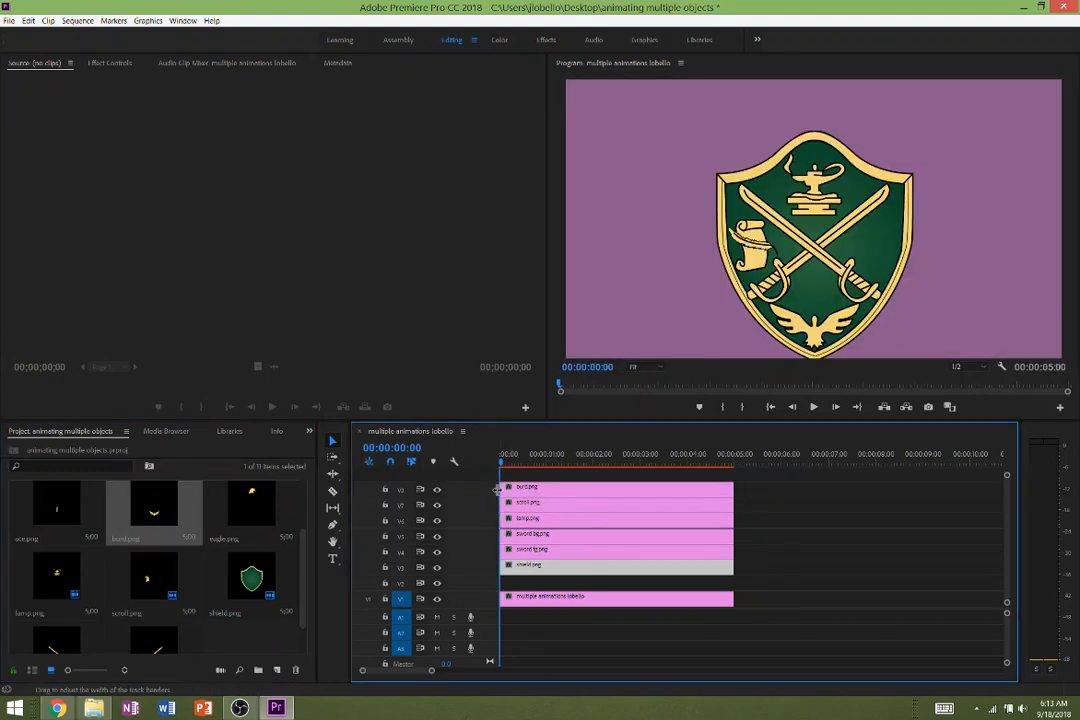
drag(42, 513, 500, 478)
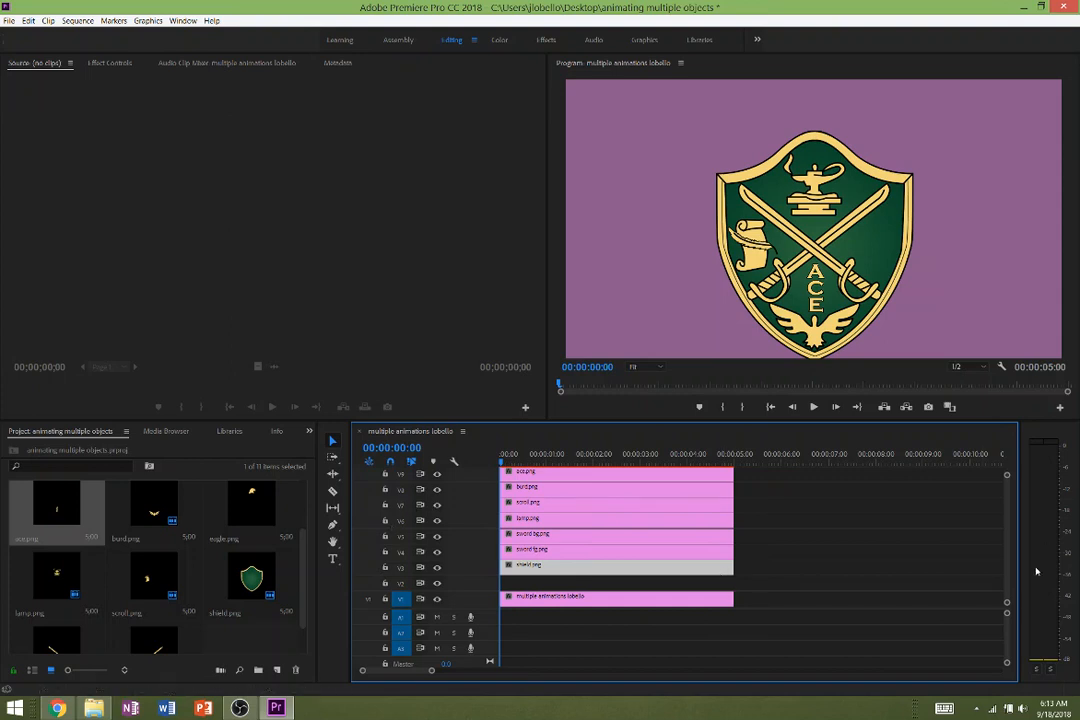
scroll(1008, 570, up, 3)
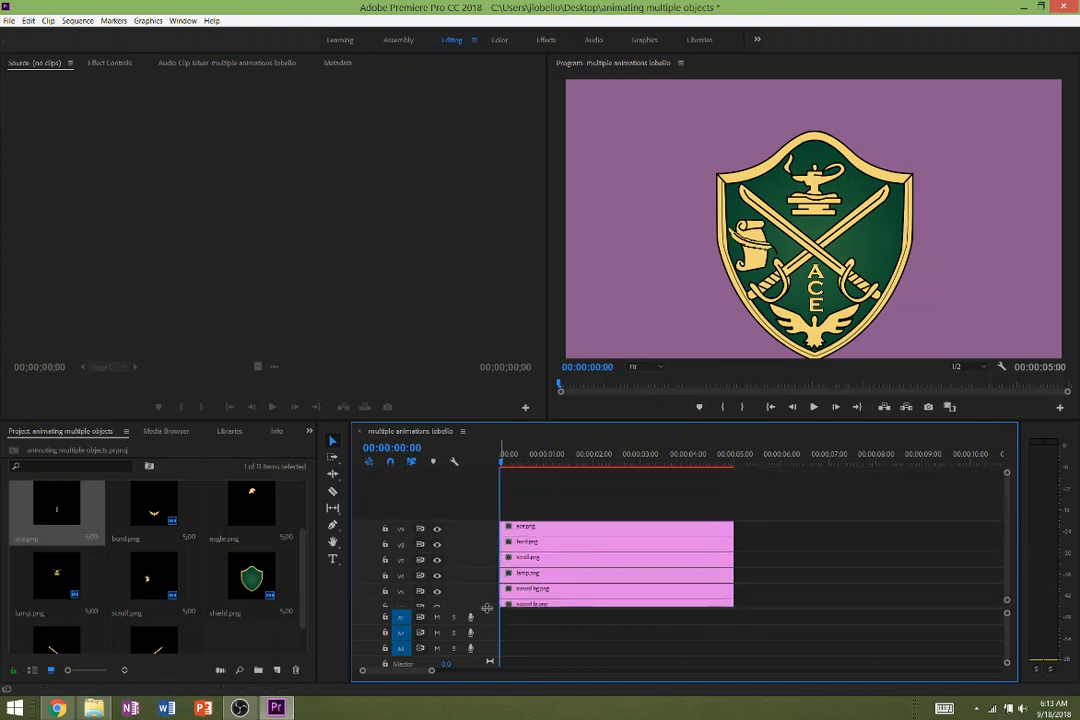
drag(487, 607, 478, 652)
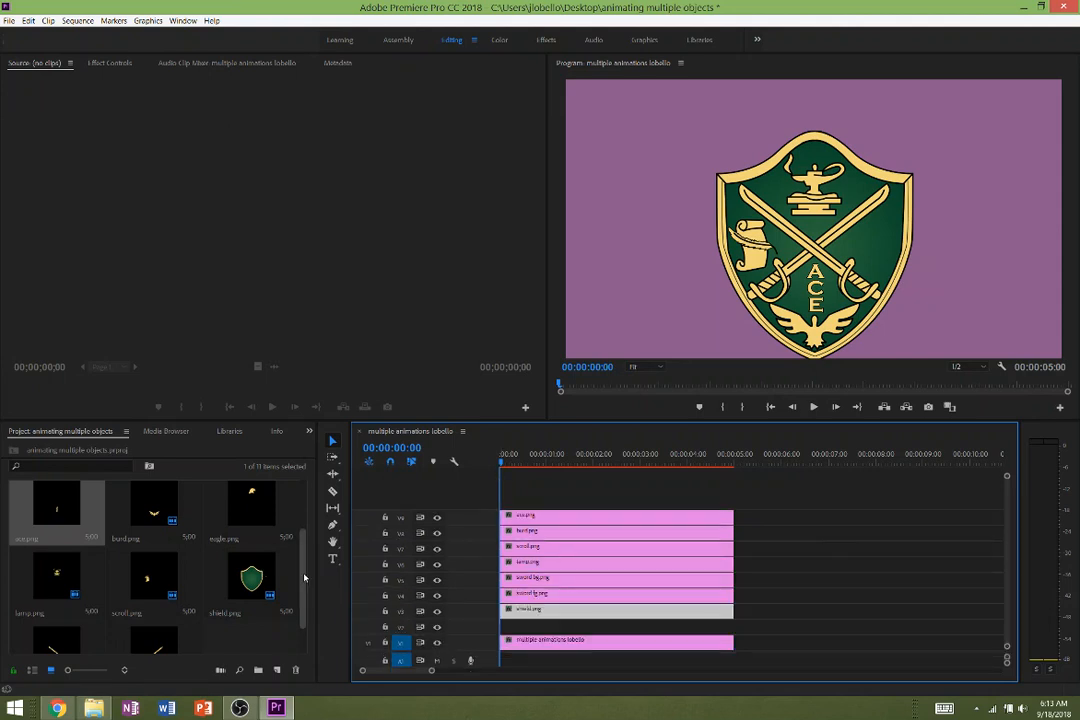
Add torch.png on track V10 and eagle.png on the empty V2 track beneath the shield, both at the sequence start.
drag(305, 578, 308, 531)
drag(251, 500, 496, 492)
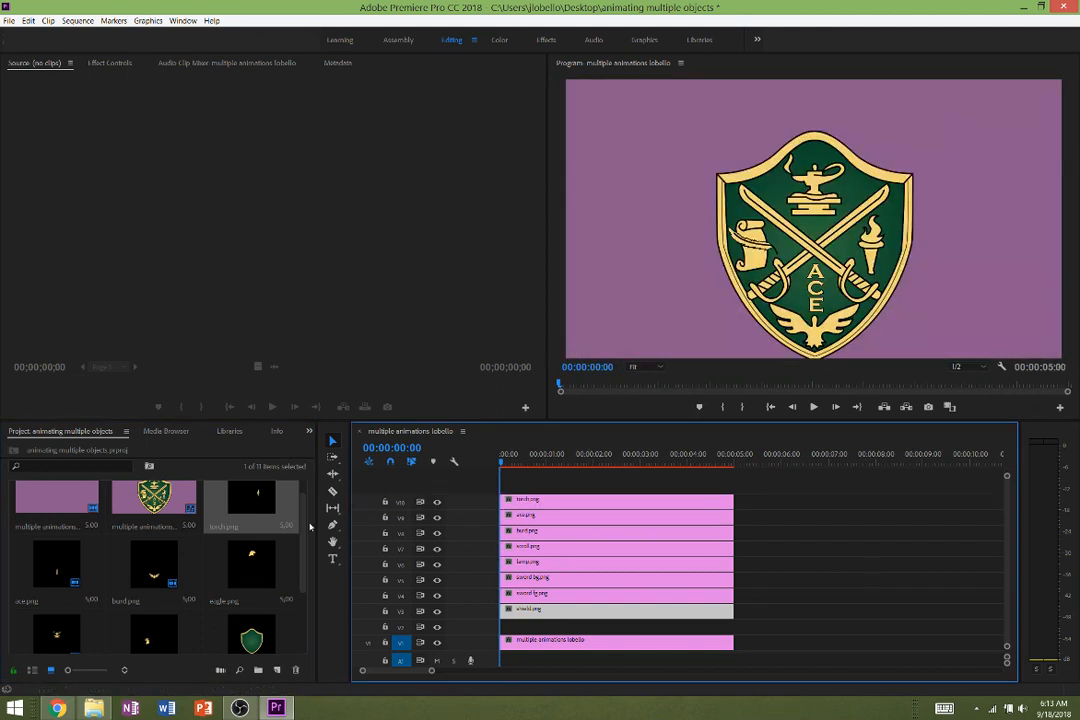
click(270, 575)
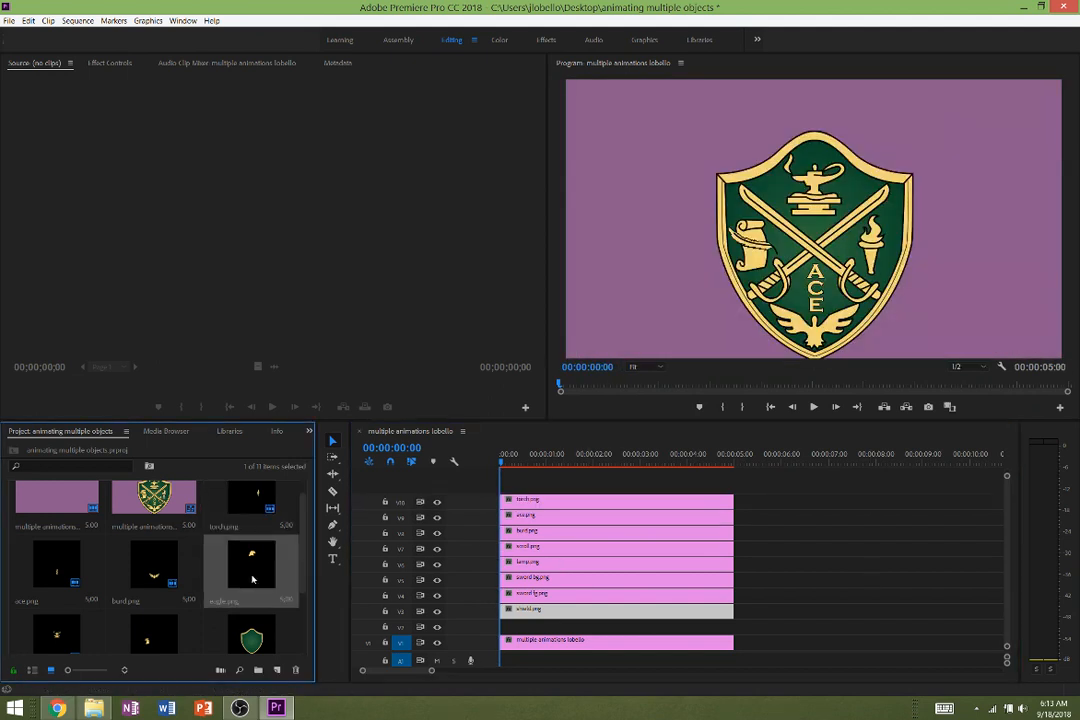
drag(253, 578, 657, 628)
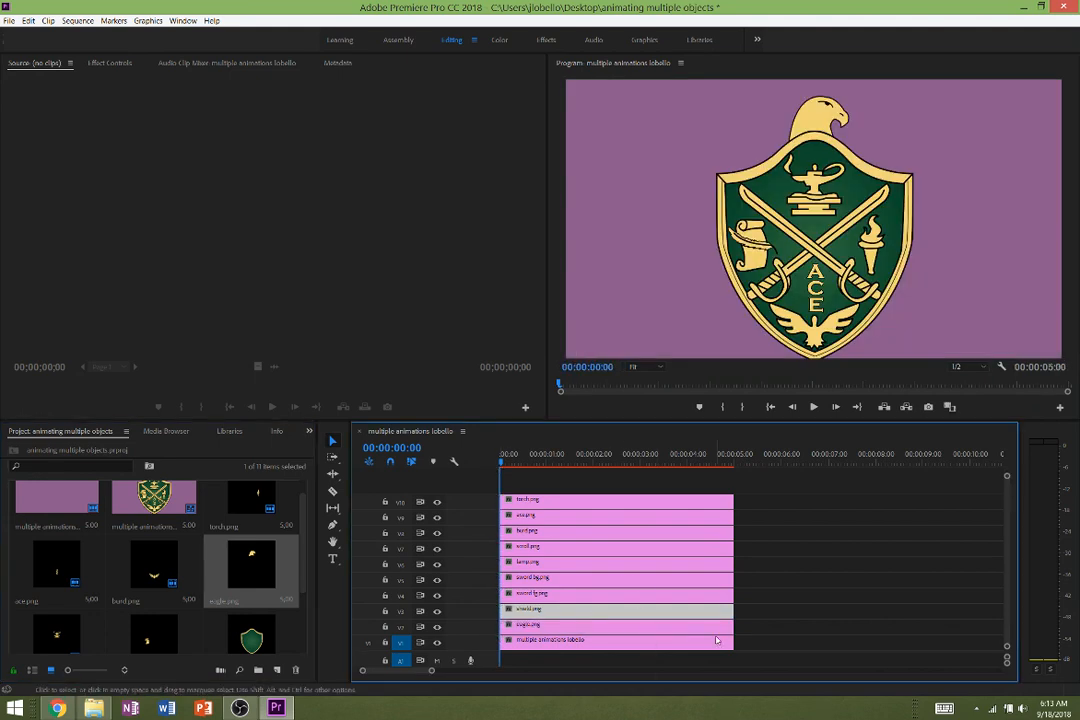
click(758, 630)
drag(748, 614, 641, 484)
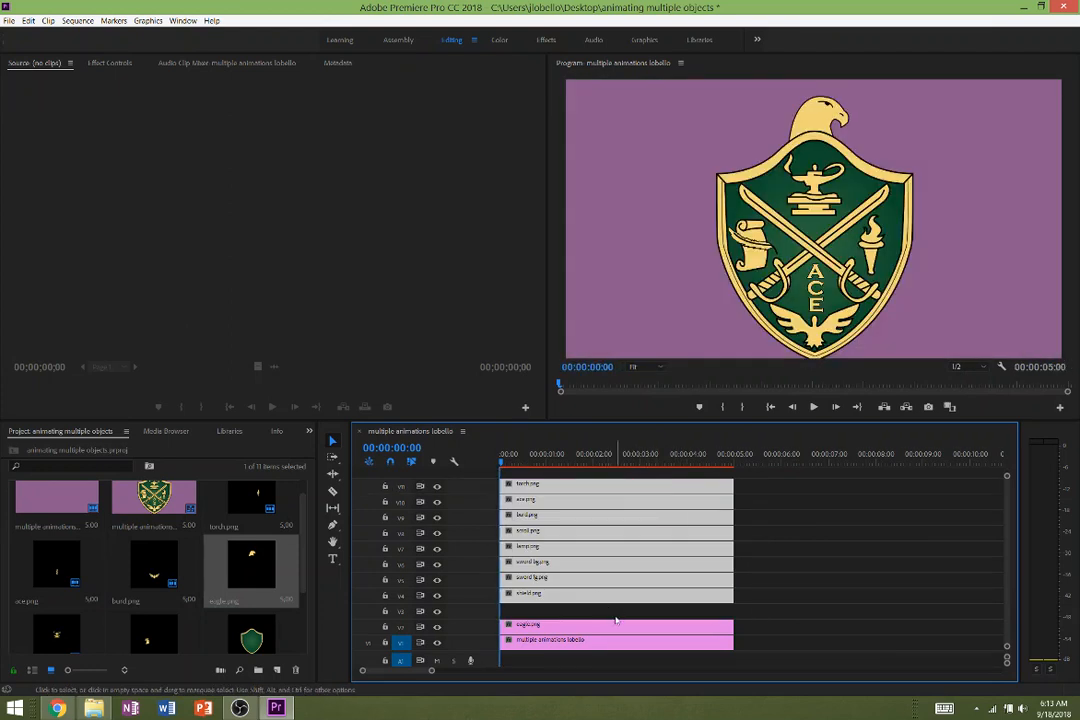
key(ctrl+z)
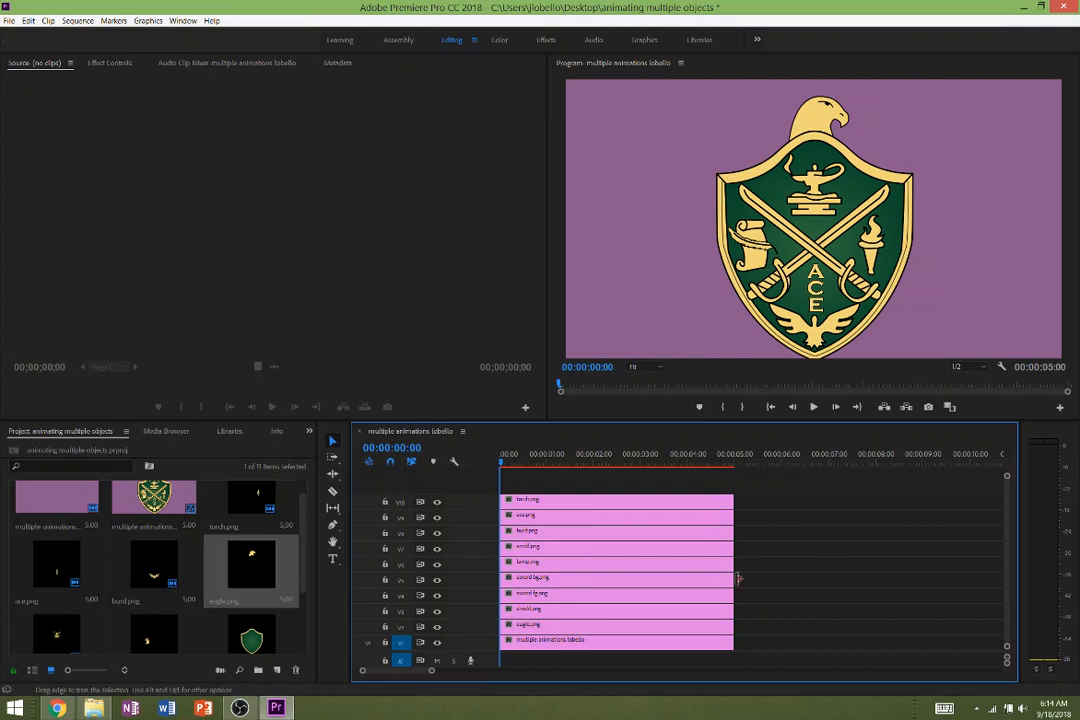
Scale the shield.png clip down, trying 90 and settling on 95.
click(665, 612)
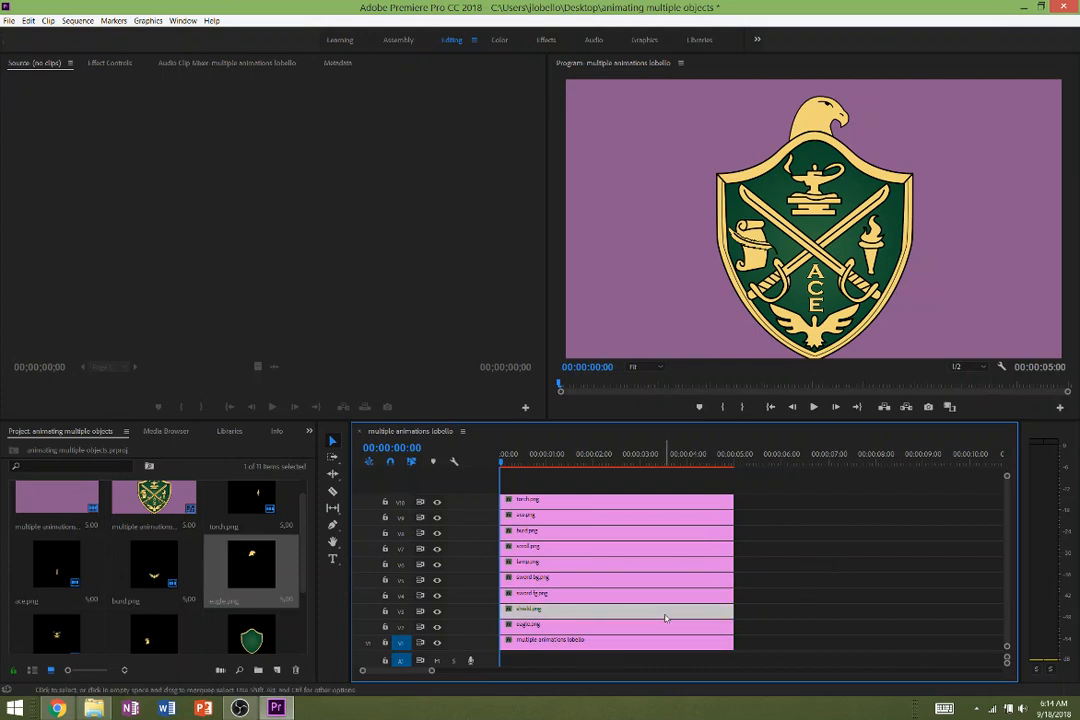
click(110, 63)
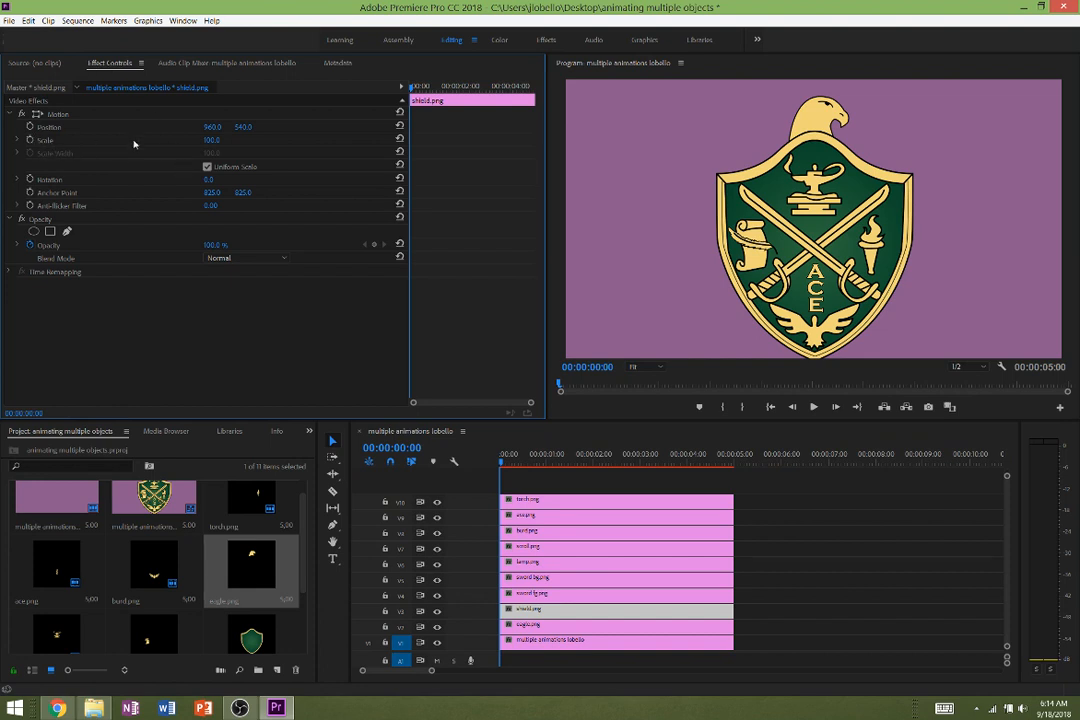
click(216, 137)
text(90)
key(Return)
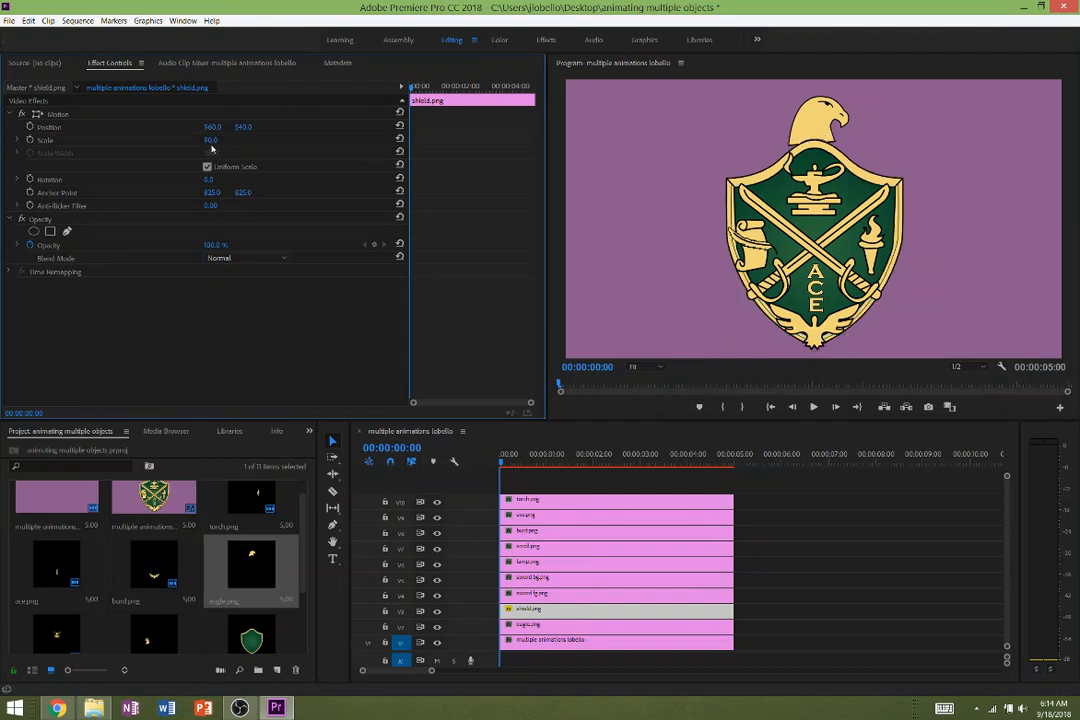
click(216, 139)
text(85)
key(Return)
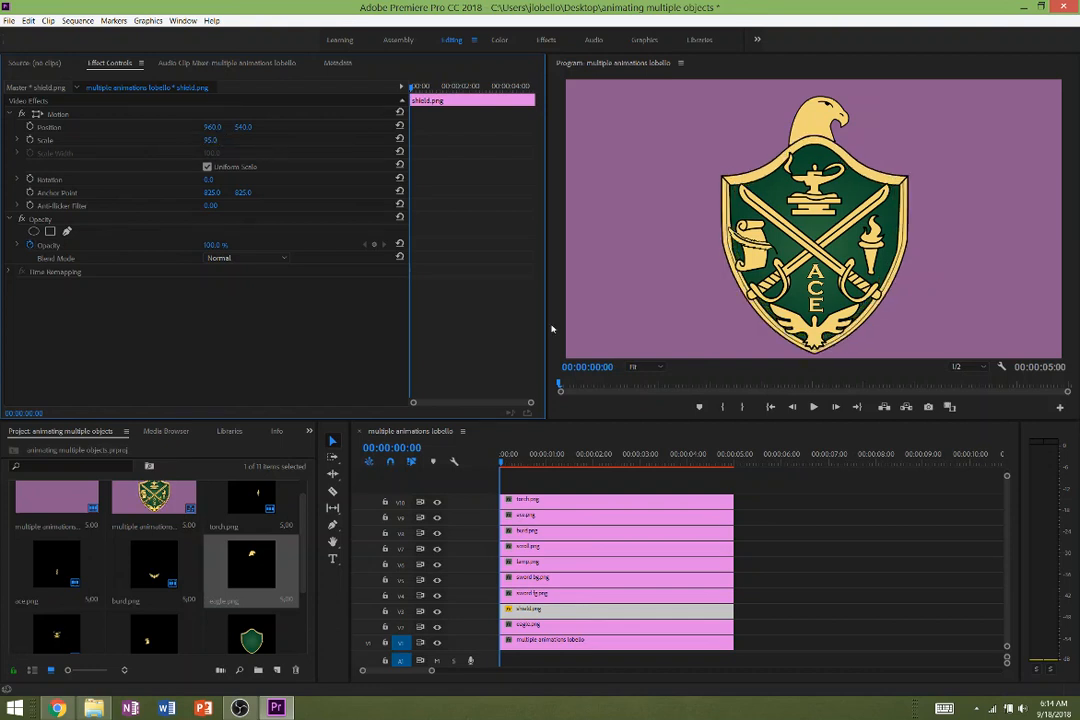
Copy the shield.png clip and paste its Motion, Opacity and Time Remapping attributes onto eagle.png.
right_click(591, 619)
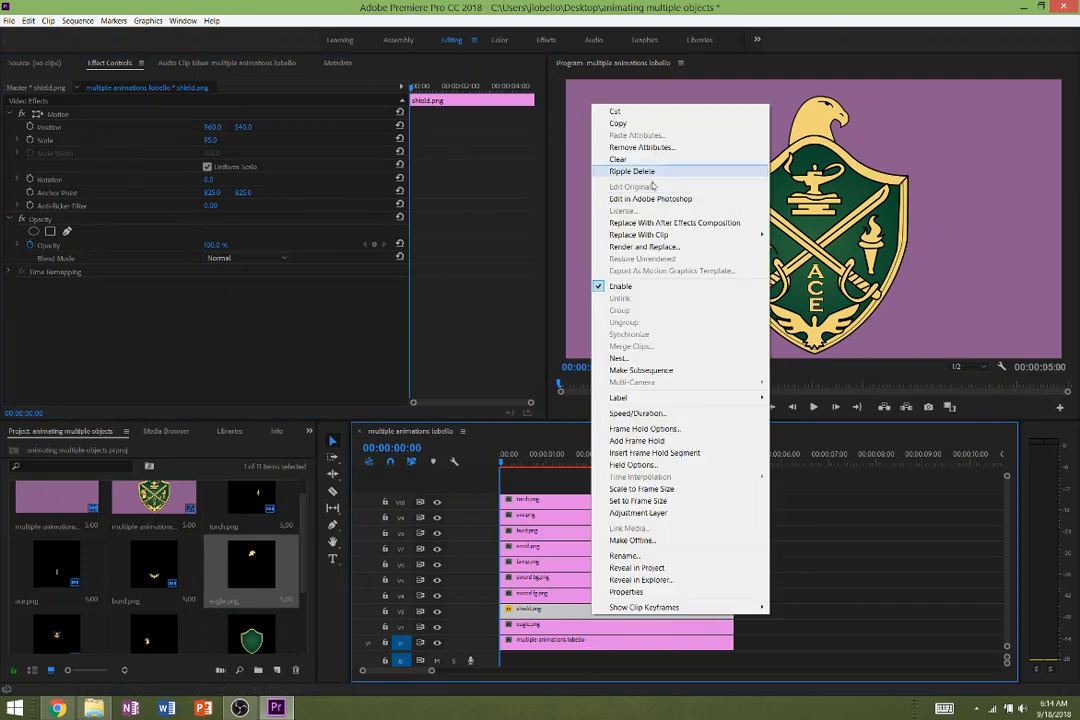
click(619, 123)
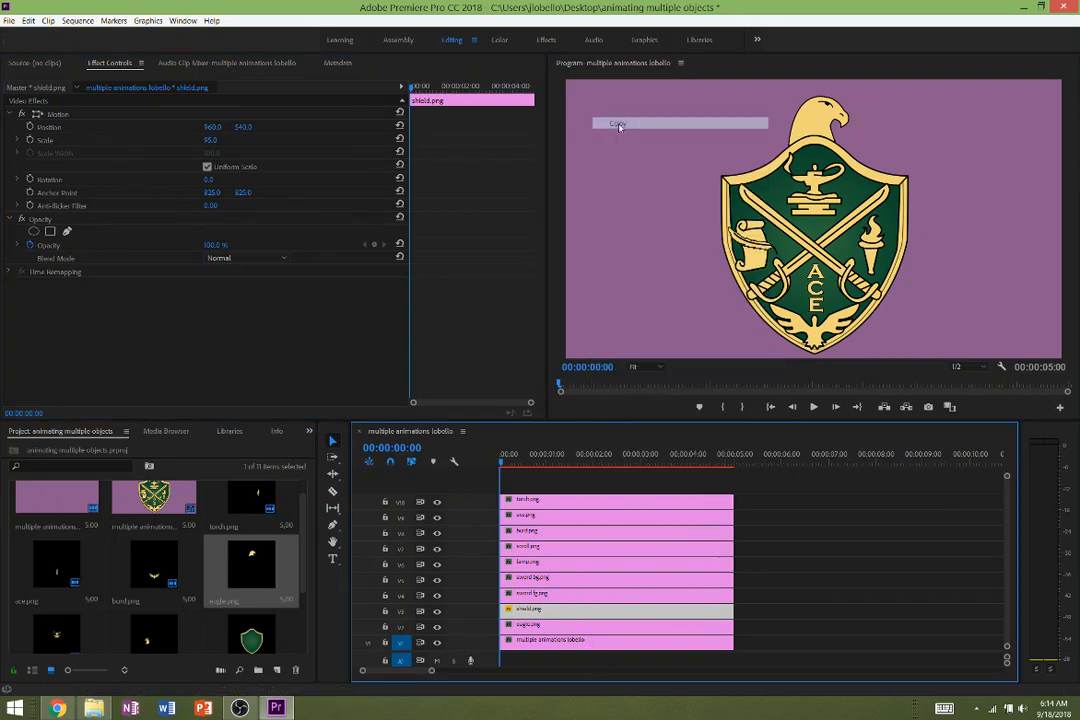
click(557, 631)
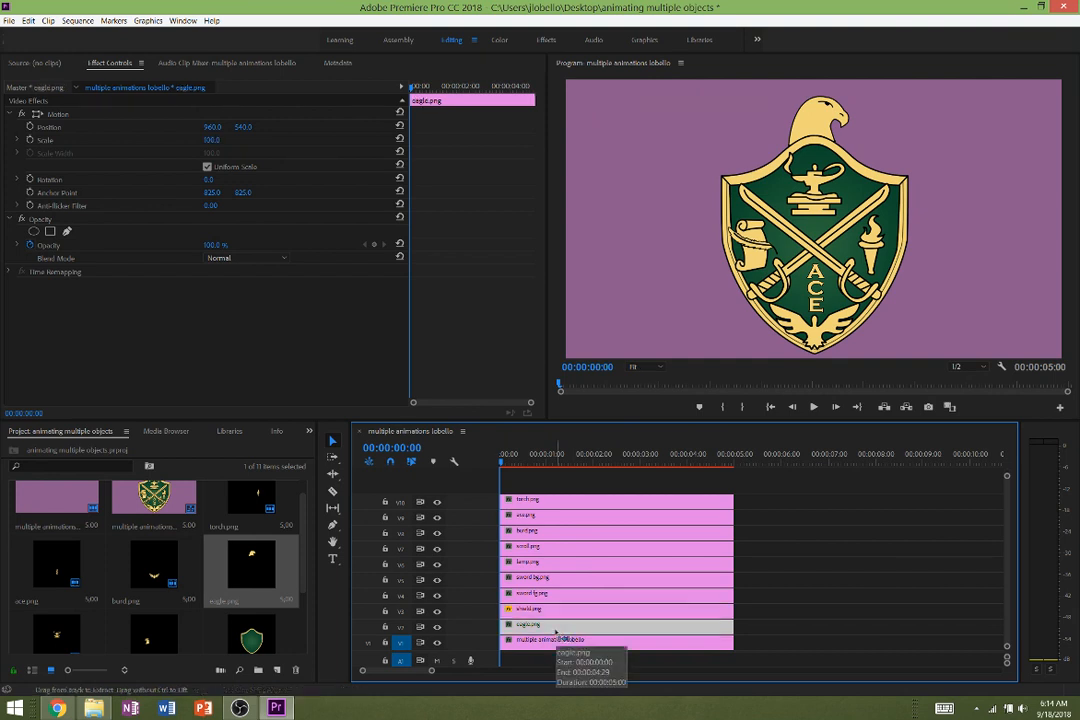
key(ctrl+v)
key(ctrl+z)
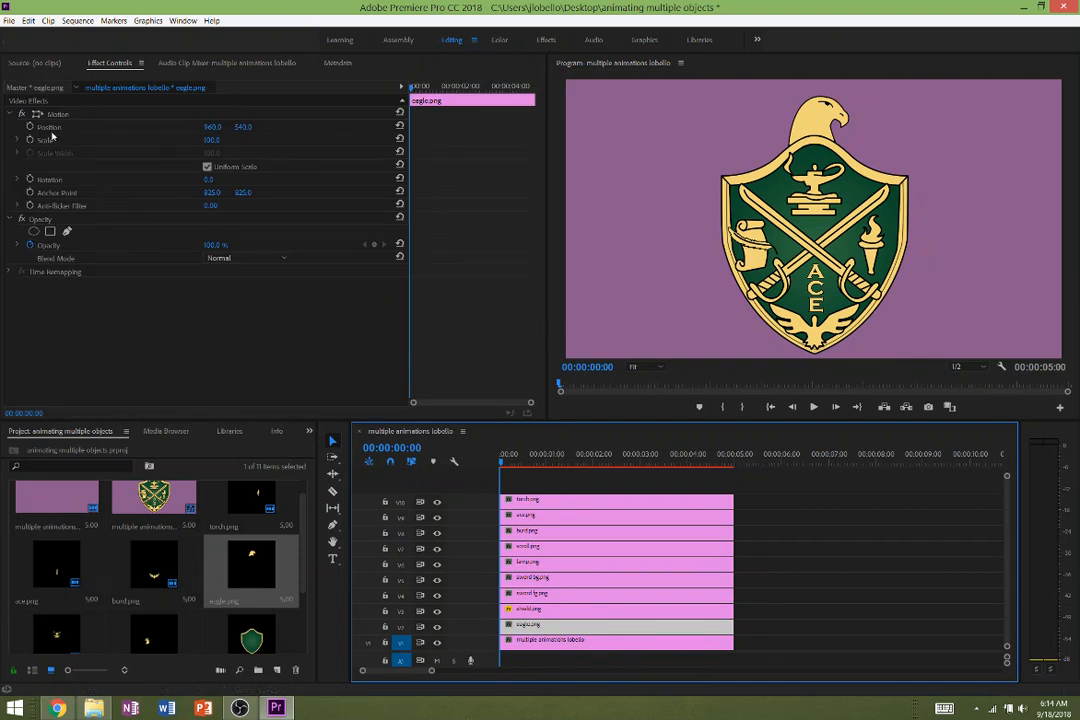
right_click(529, 624)
click(575, 143)
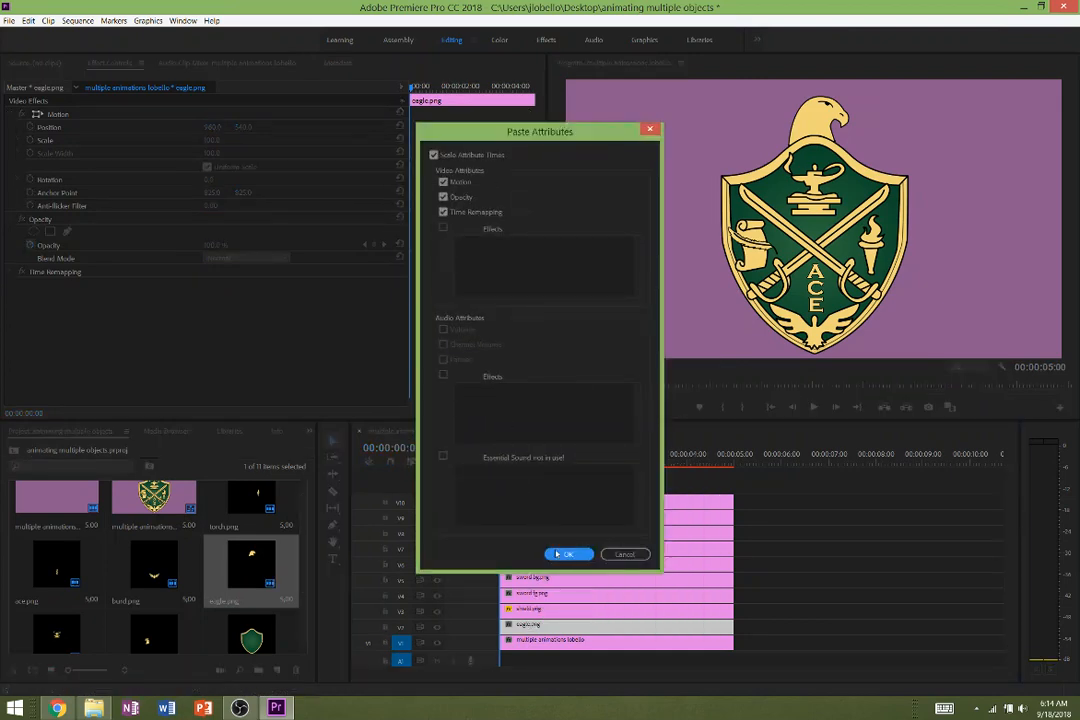
click(563, 556)
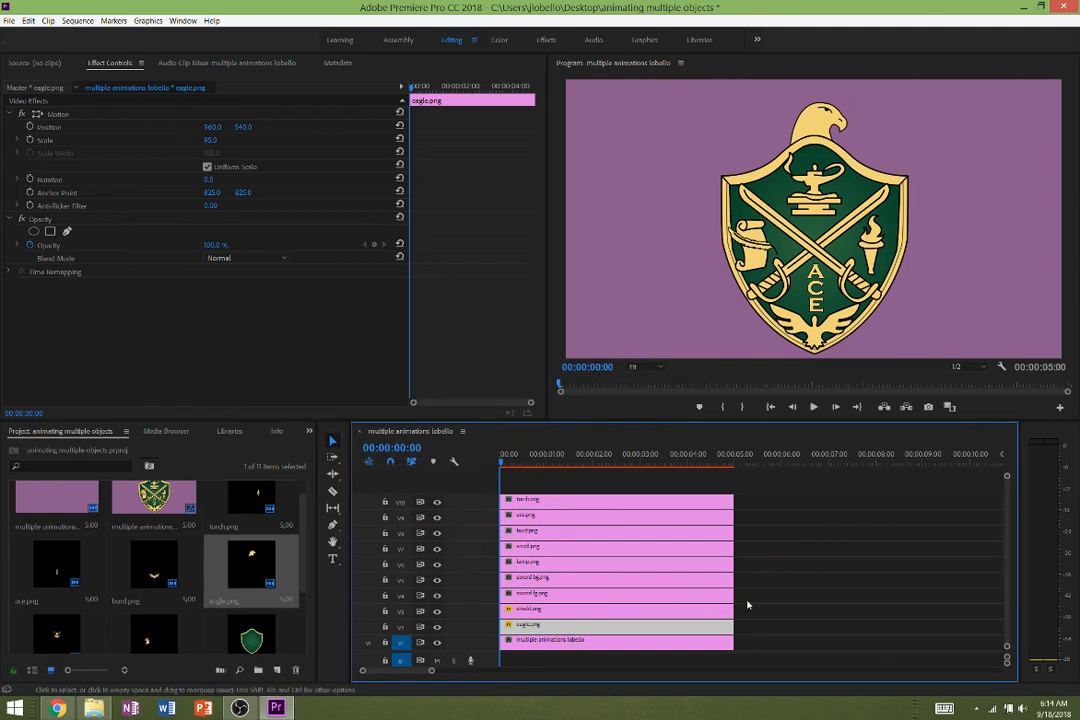
Paste the shield's attributes onto the seven clips on tracks V4 to V10, from sword fg.png up to torch.png.
drag(750, 603, 632, 492)
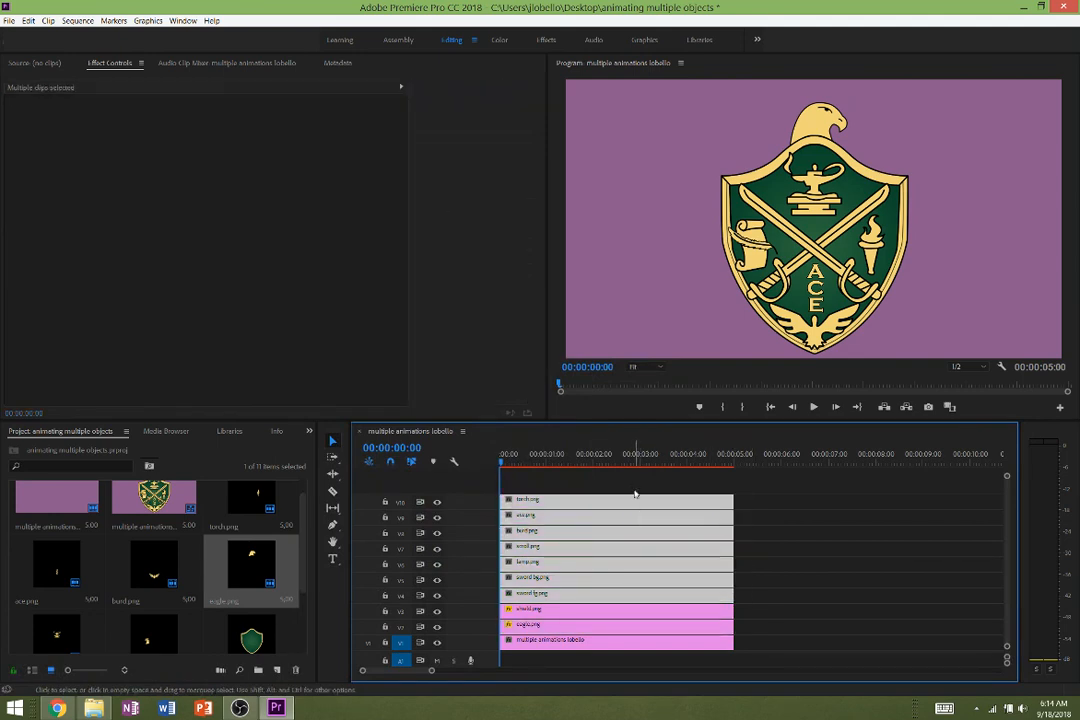
right_click(618, 533)
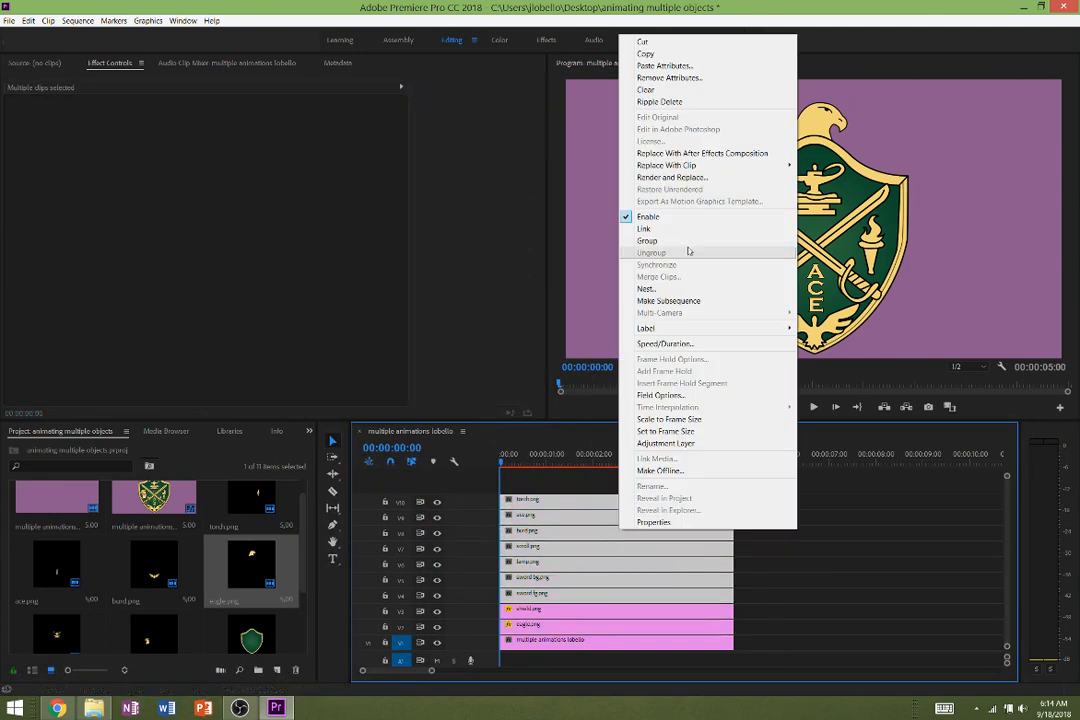
click(655, 65)
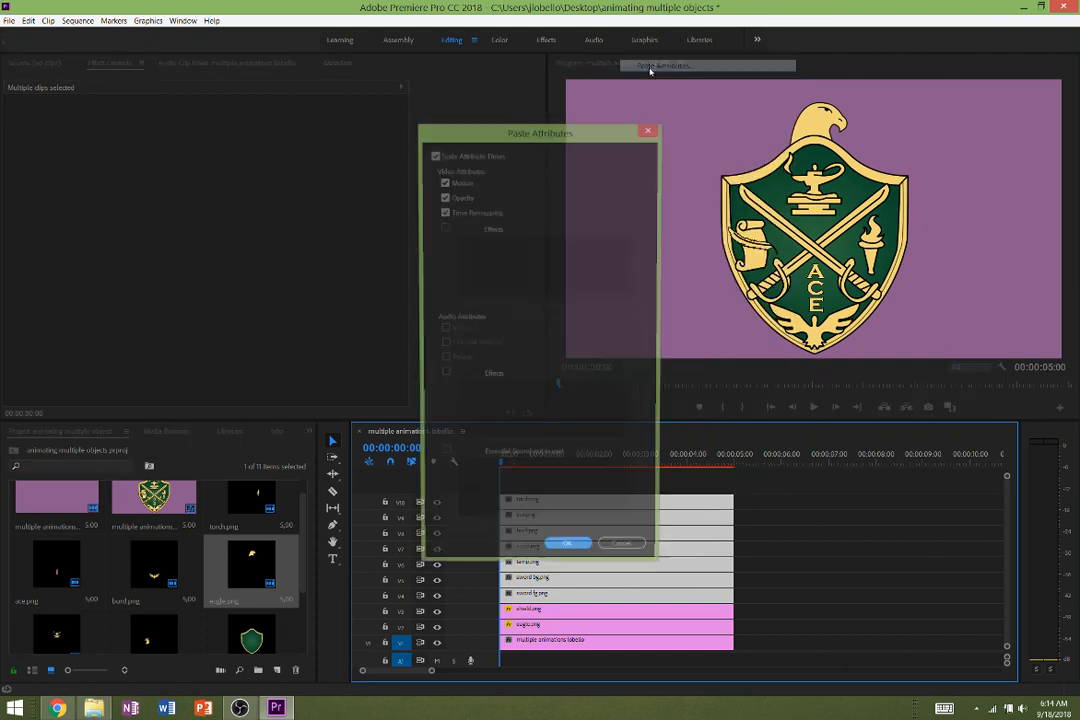
key(Return)
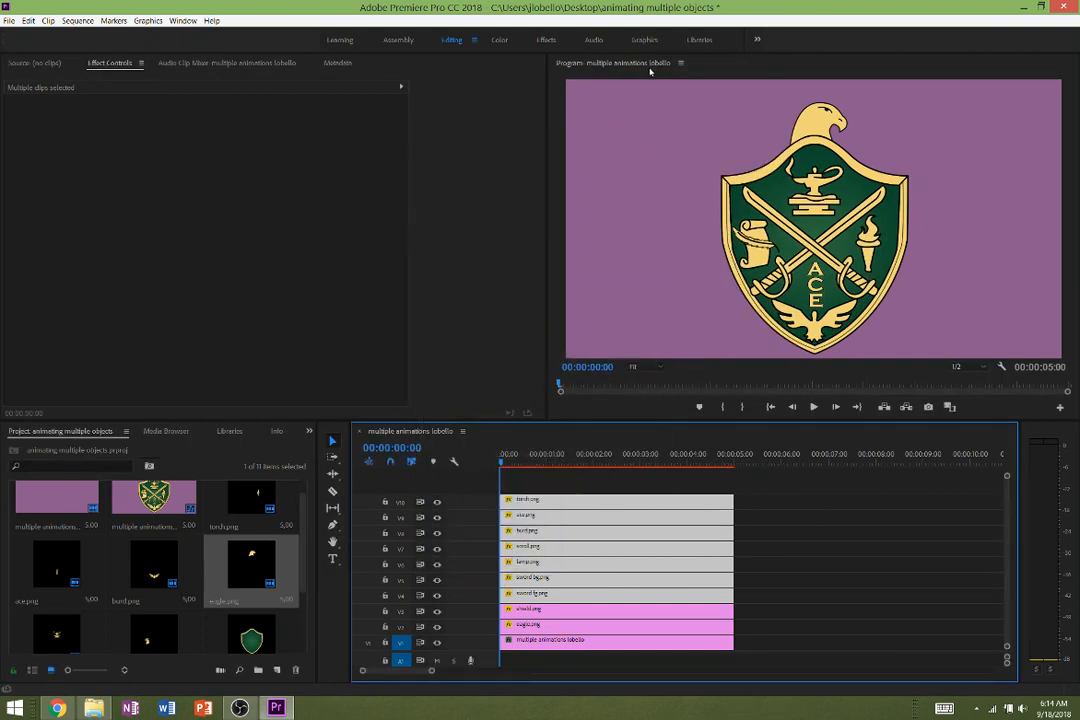
Turn on Position keyframing for eagle.png with a keyframe at 00:00:02:00.
click(538, 626)
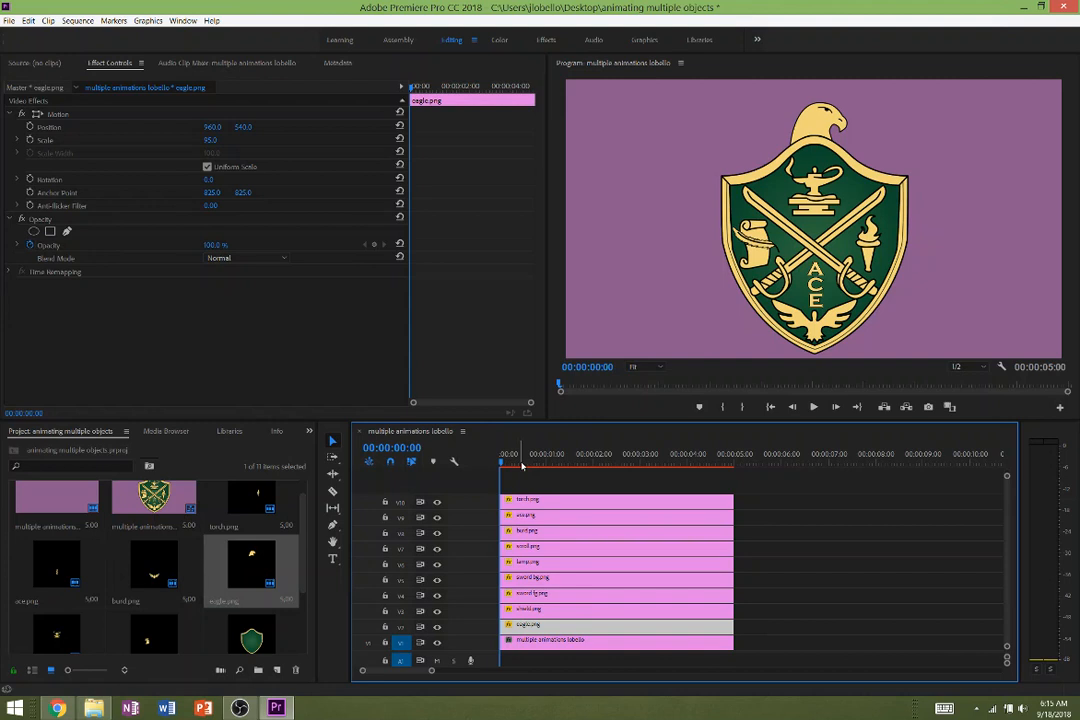
drag(521, 466, 595, 466)
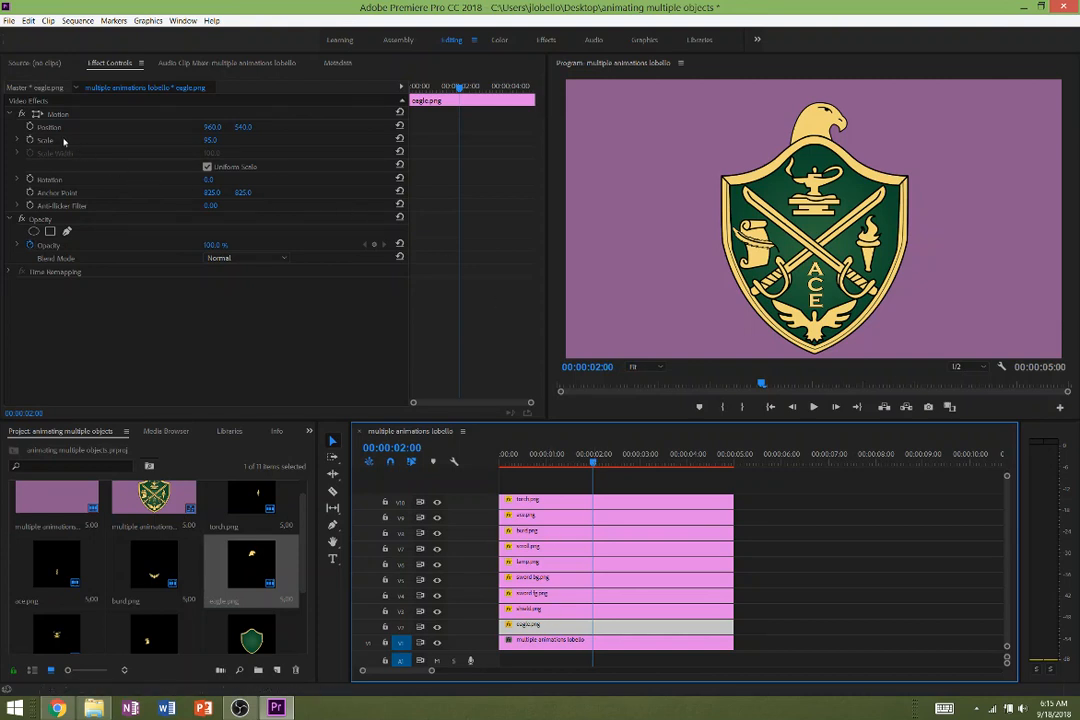
click(30, 127)
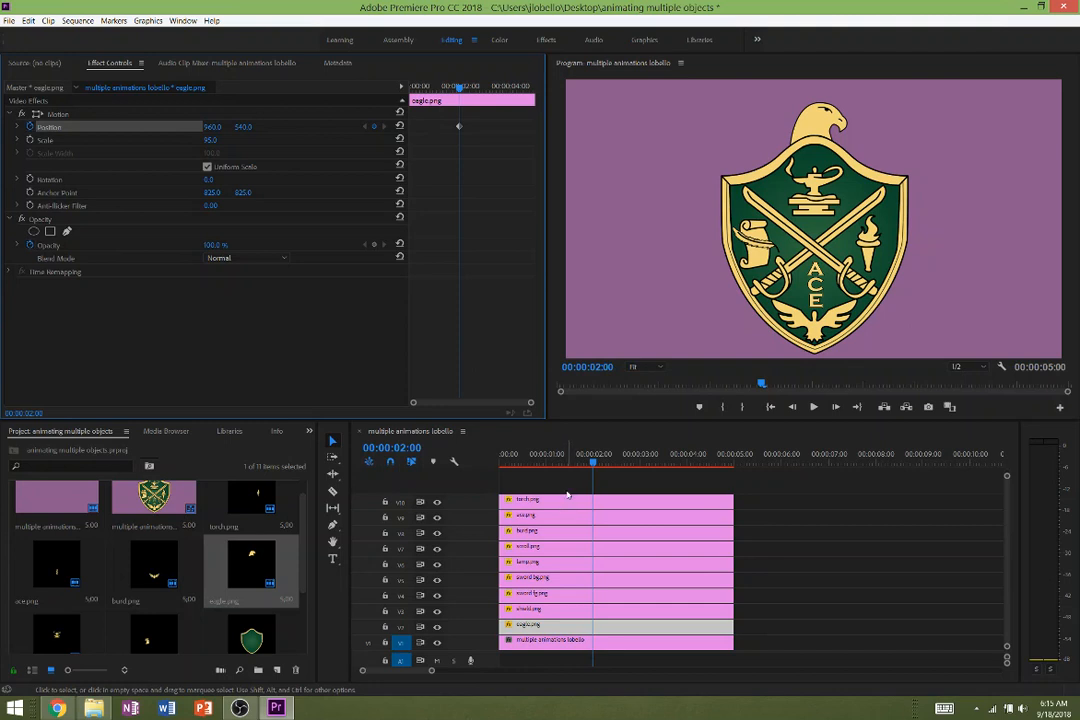
click(62, 114)
right_click(61, 114)
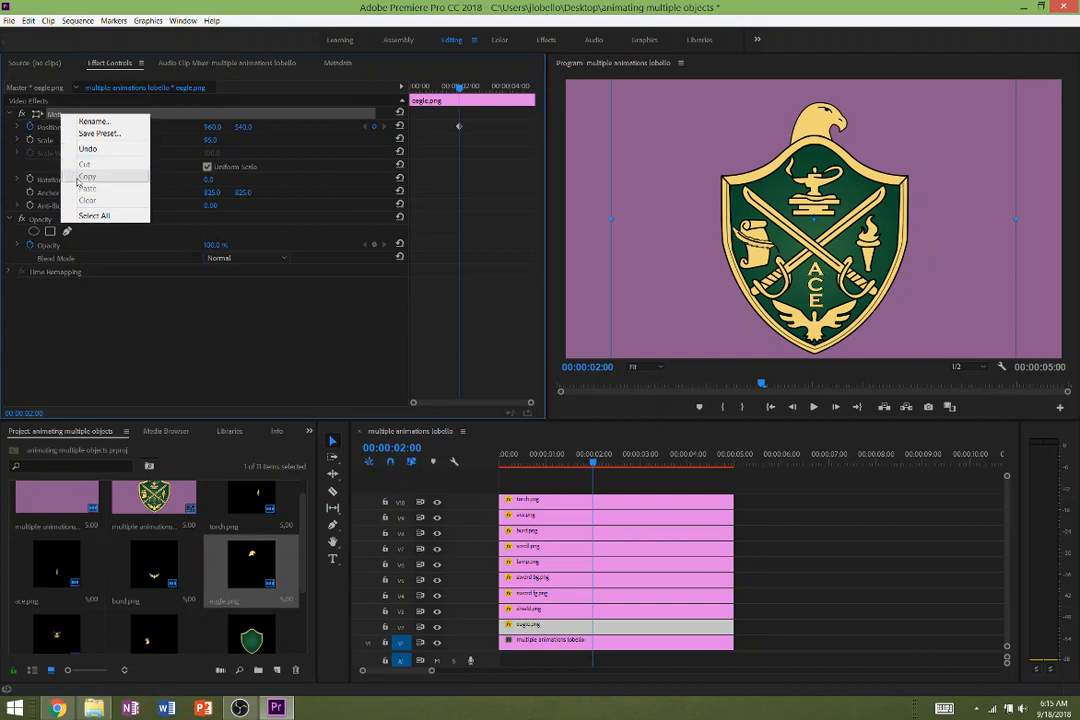
click(44, 128)
right_click(54, 129)
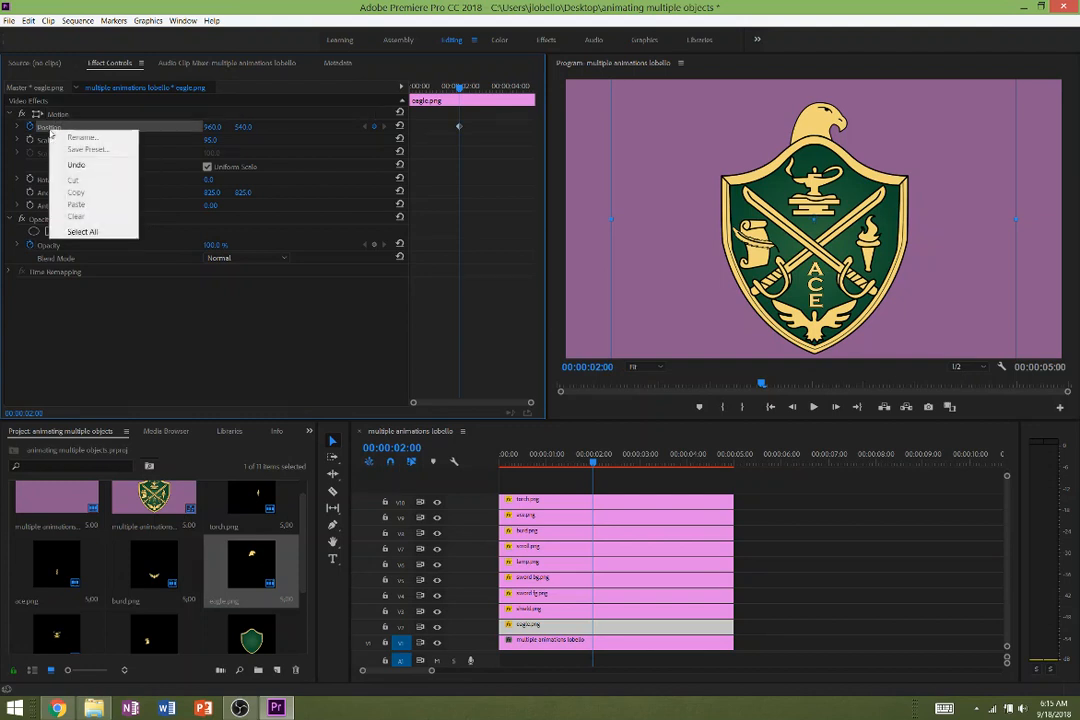
click(48, 114)
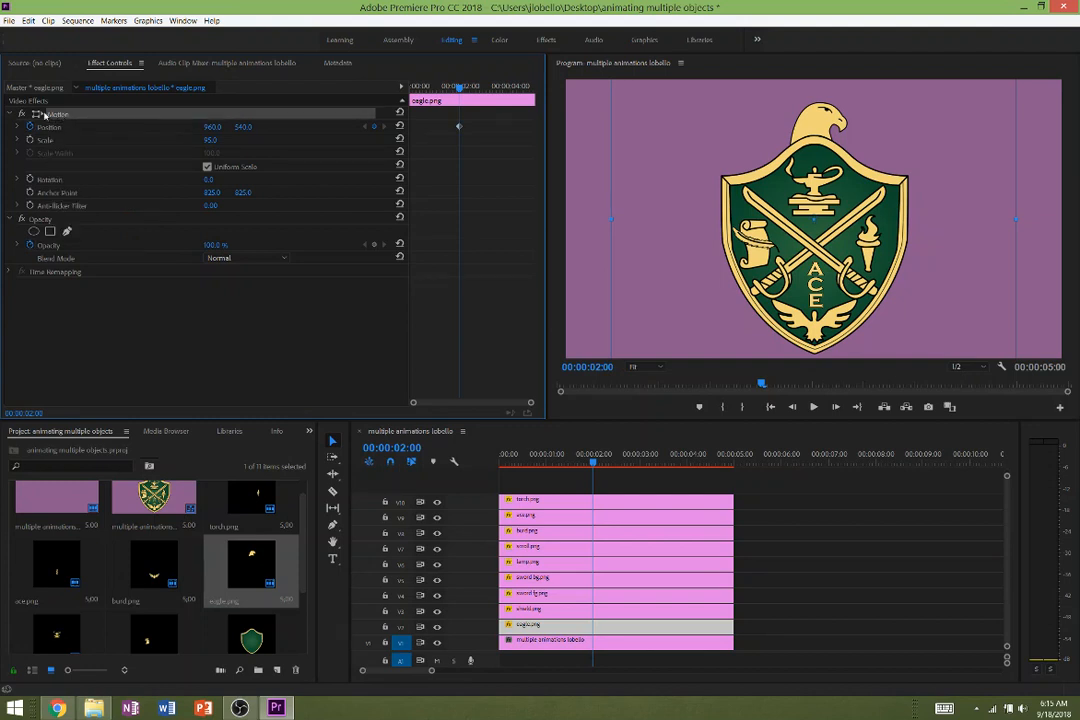
right_click(42, 114)
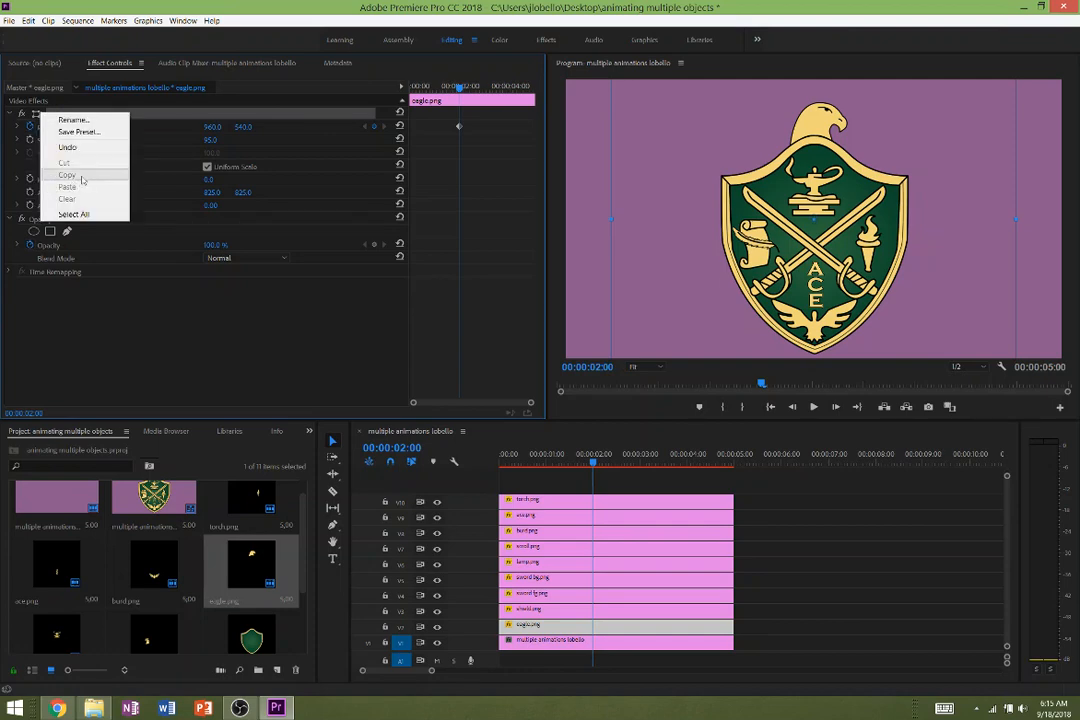
Copy the eagle.png clip with its Position keyframe from track V2.
right_click(563, 624)
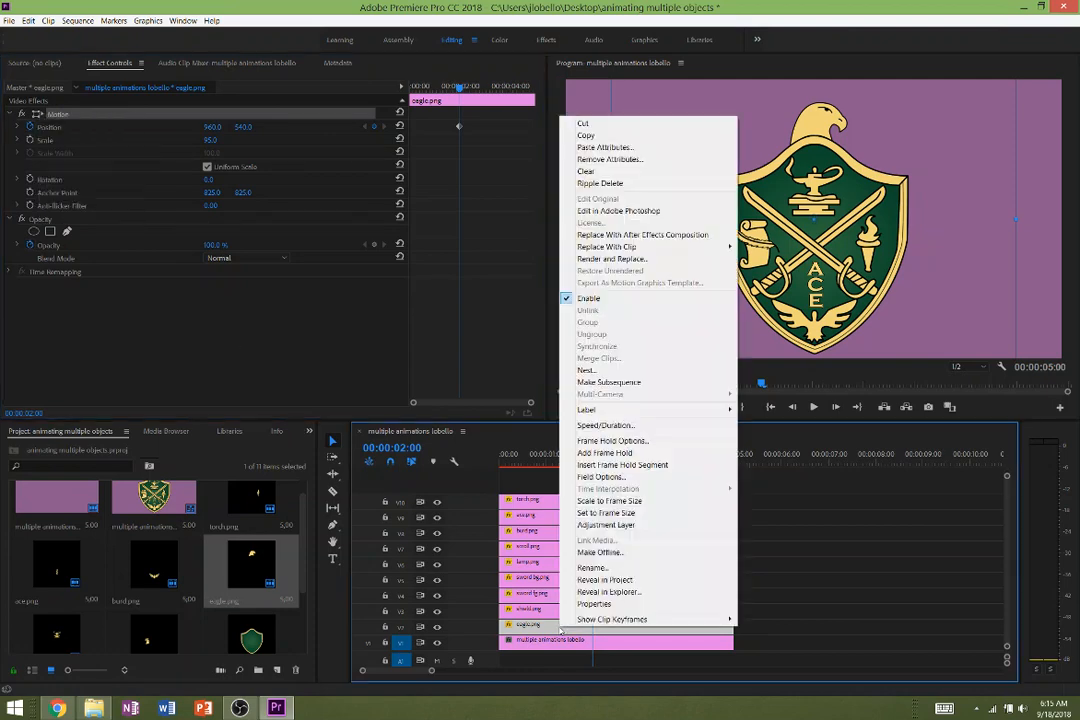
click(585, 135)
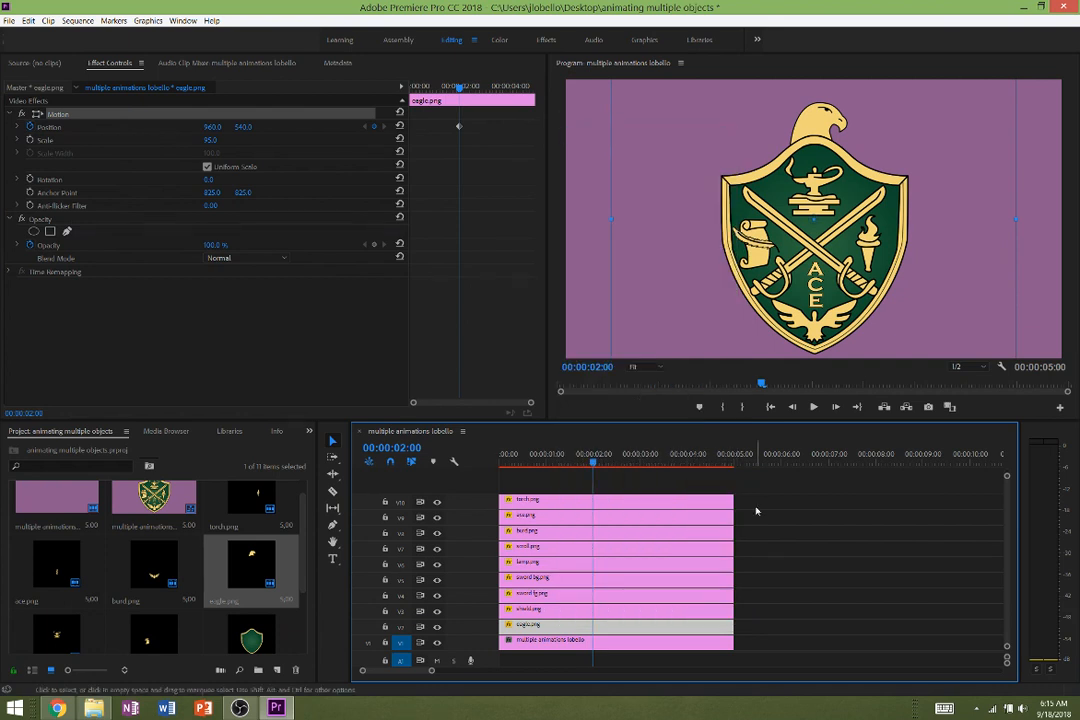
Try a plain paste of the copied eagle.png onto the clips on V3 to V10, and undo it.
drag(750, 601, 659, 504)
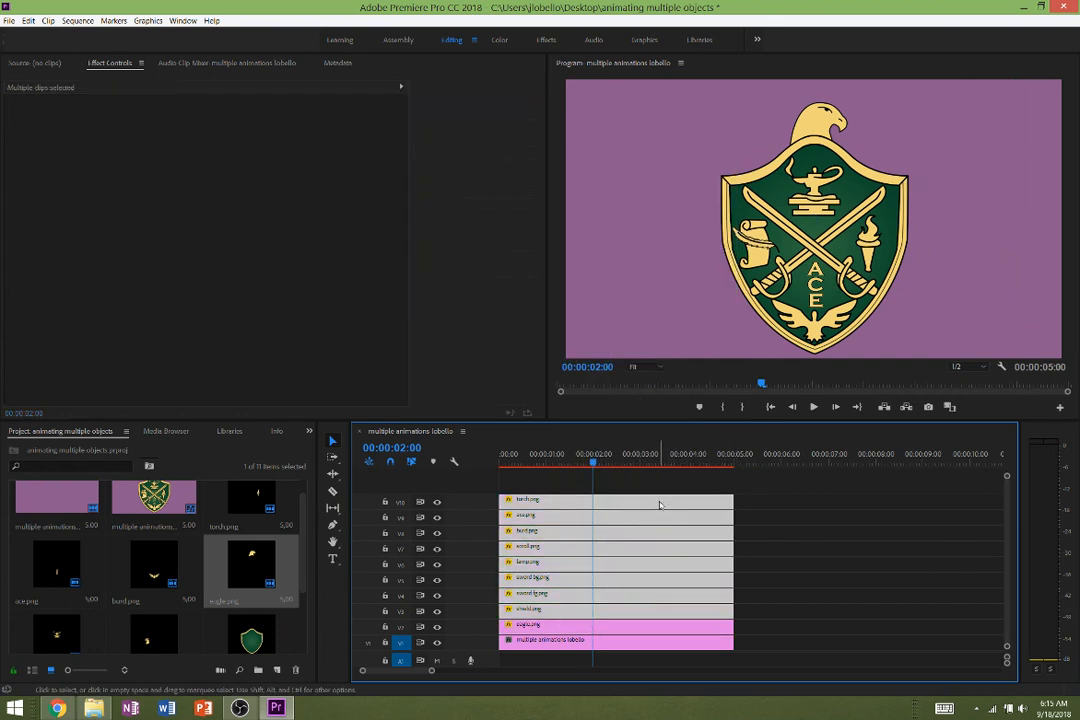
key(ctrl+v)
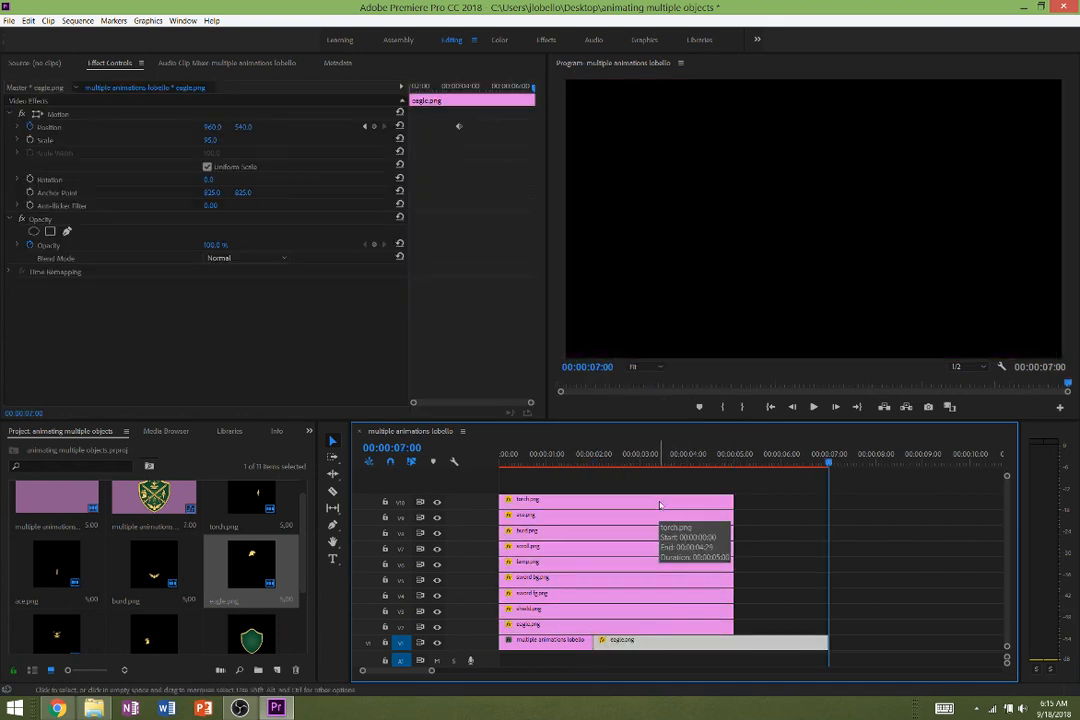
key(ctrl+z)
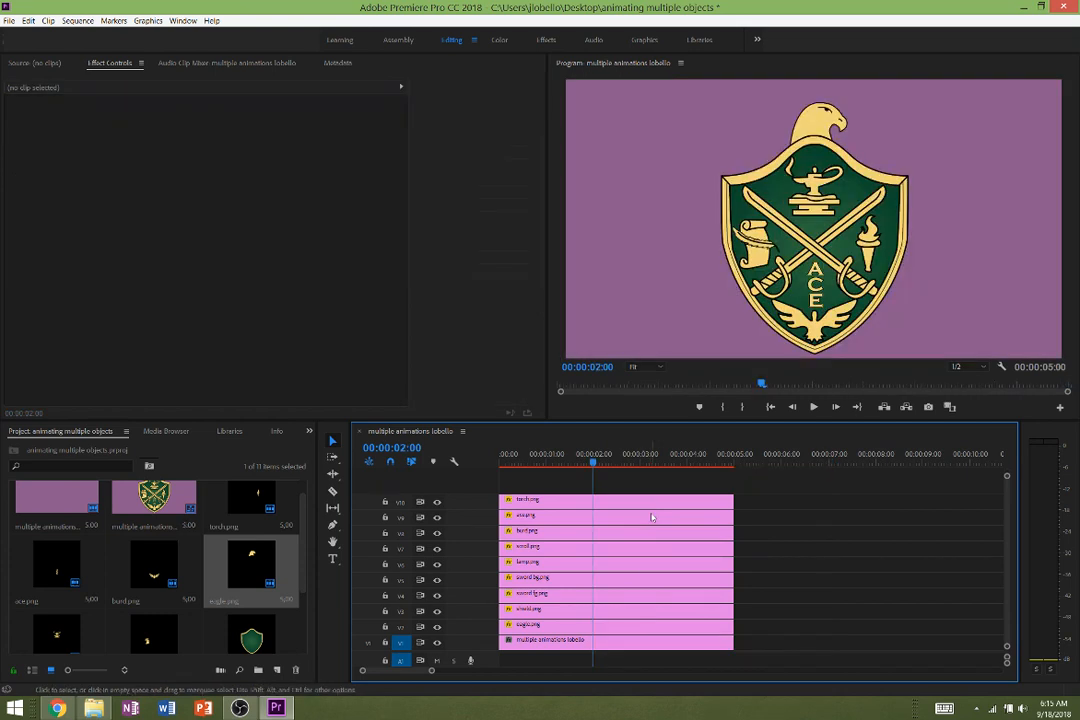
Paste eagle.png's Motion, Opacity and Time Remapping attributes onto all clips from shield.png on V3 to torch.png on V10.
click(626, 499)
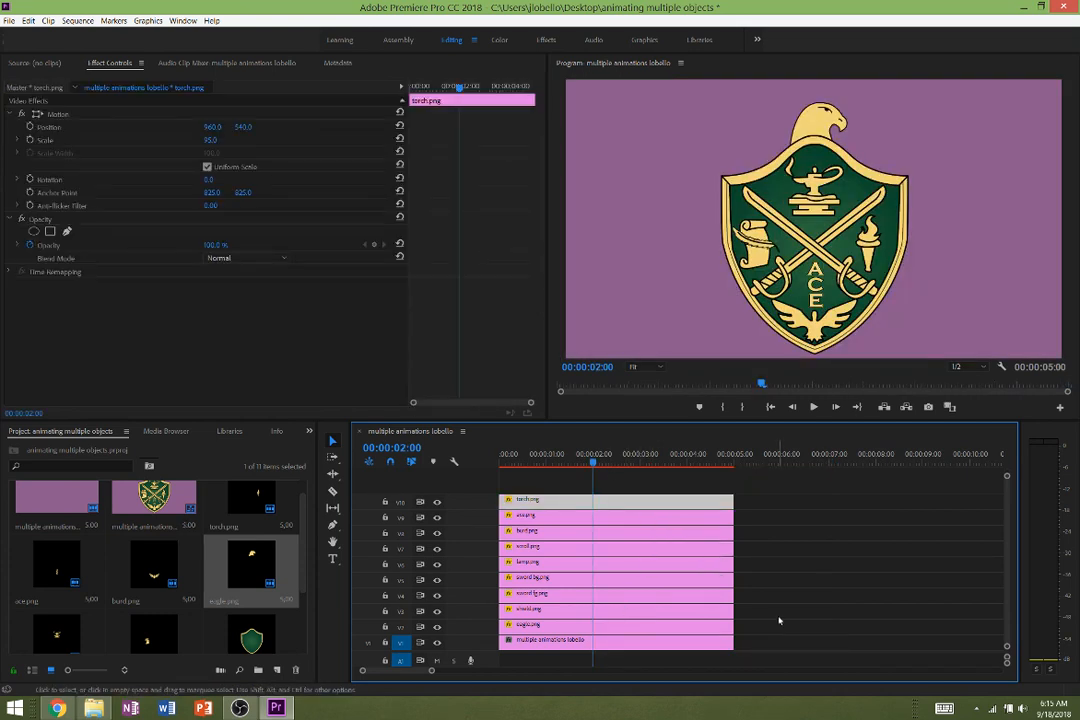
drag(779, 621, 659, 498)
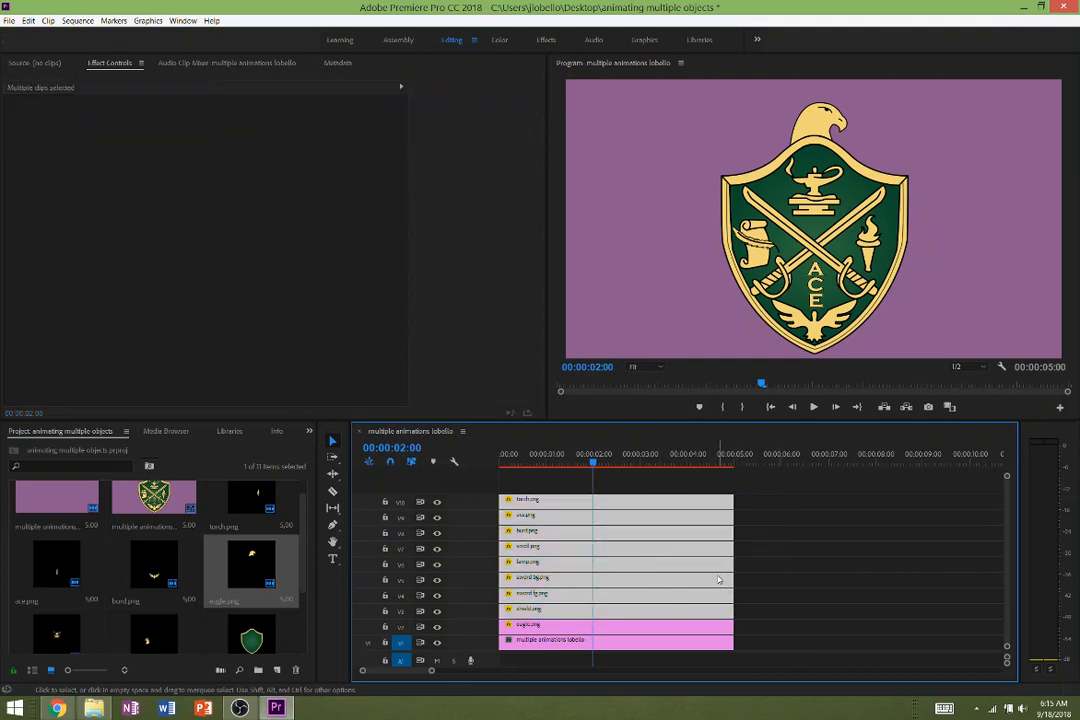
right_click(609, 615)
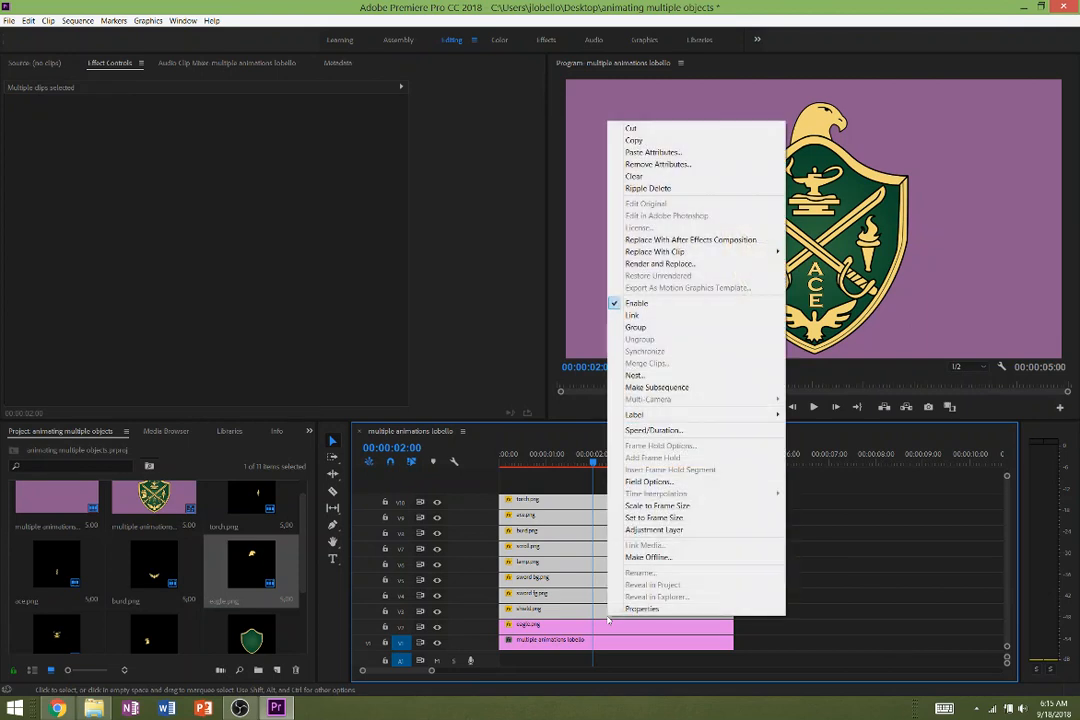
click(652, 152)
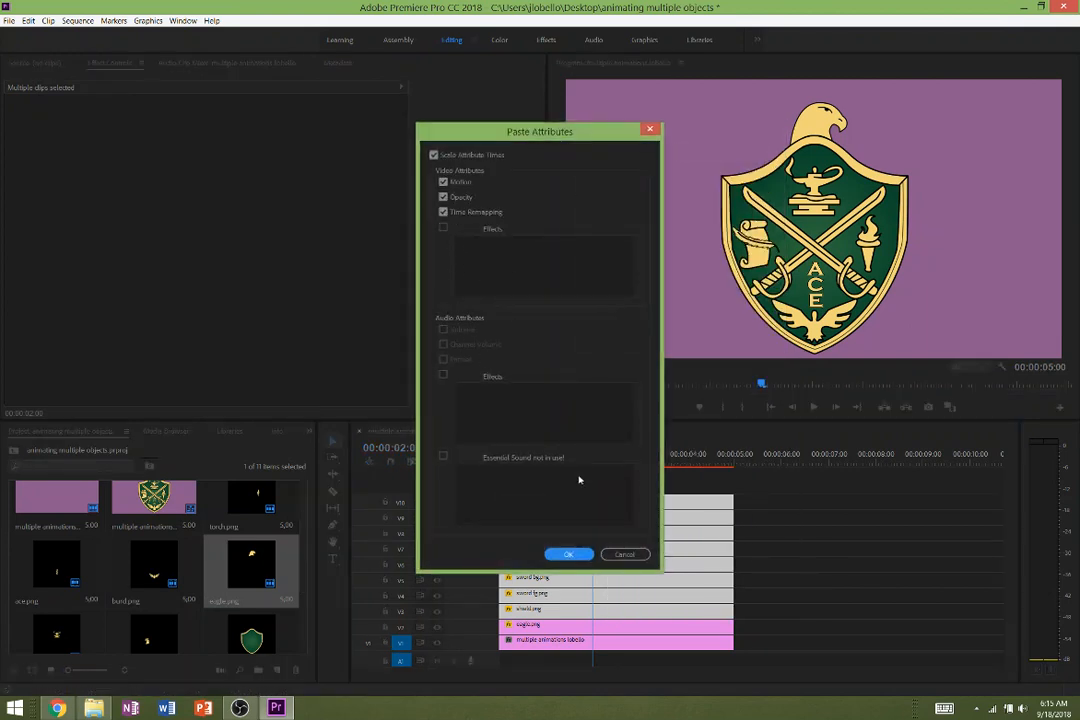
click(565, 556)
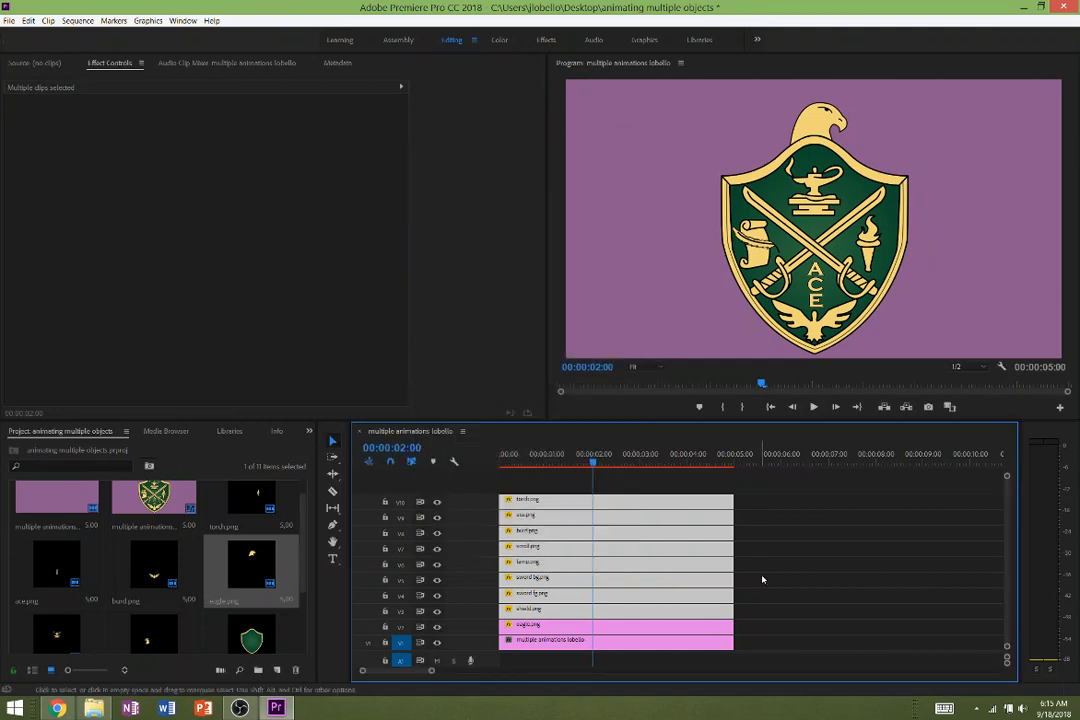
Check the Position keyframe at 00:00:02:00 on the component clips one by one, ending on eagle.png.
click(775, 584)
click(596, 551)
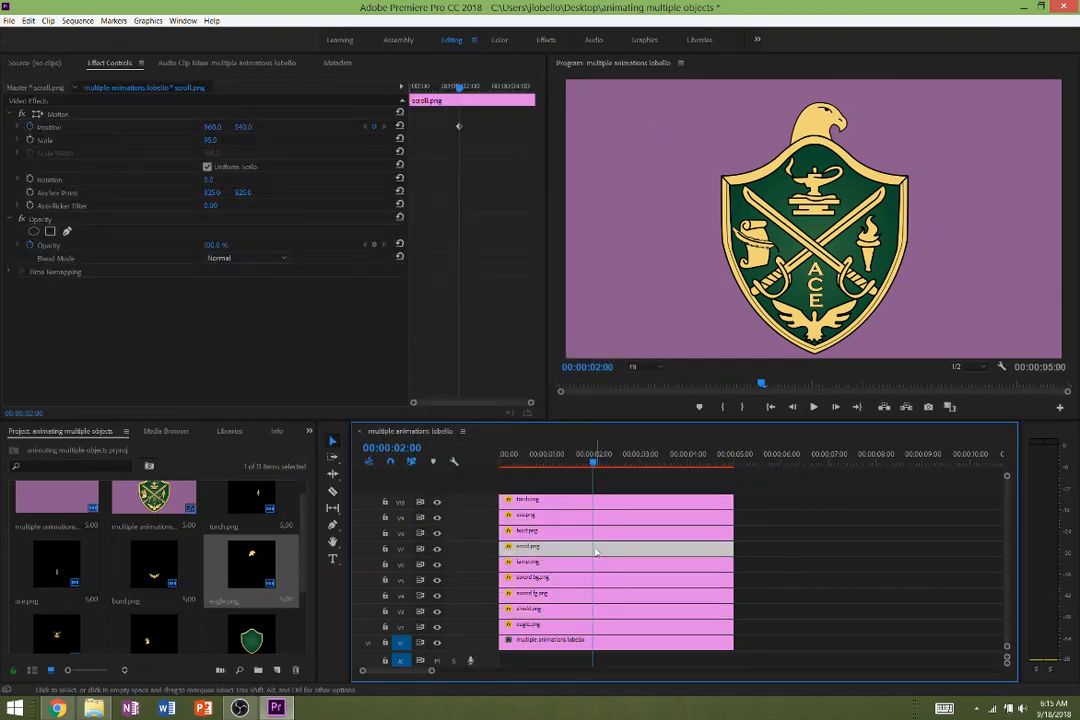
click(579, 493)
click(580, 514)
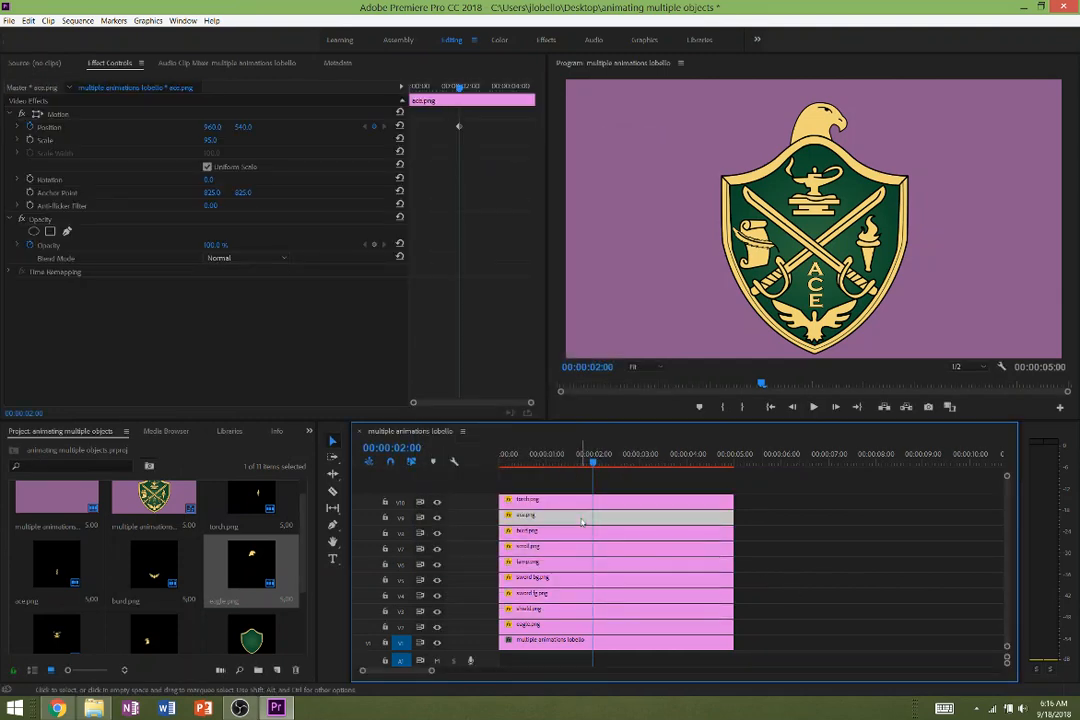
click(585, 547)
click(585, 561)
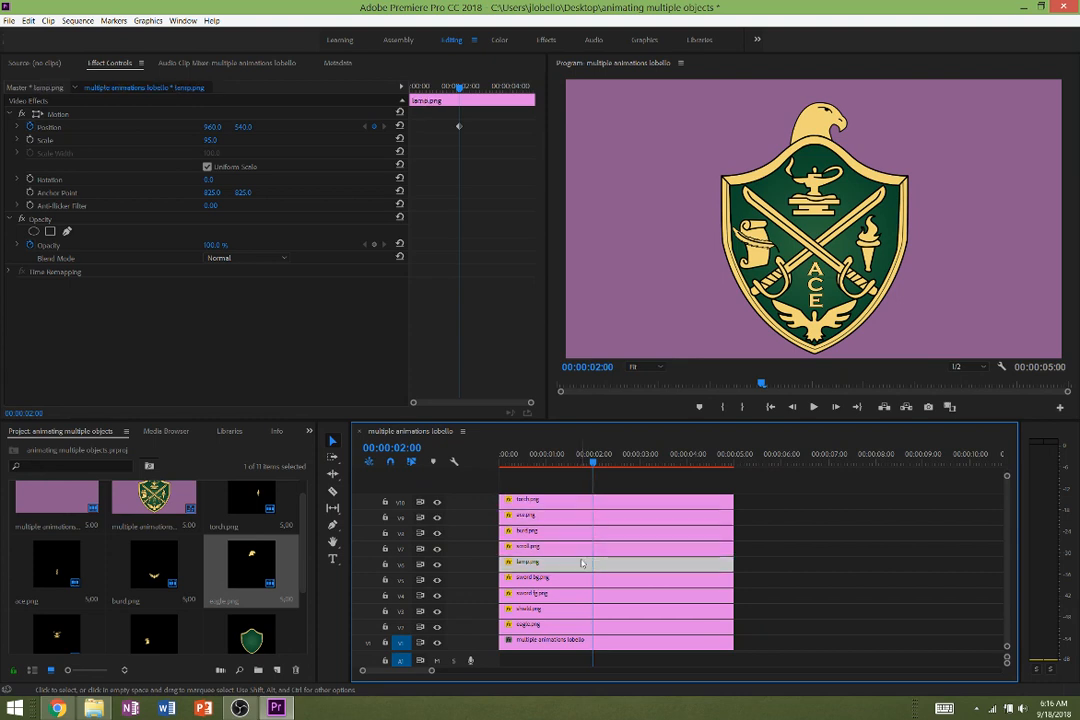
click(578, 580)
click(578, 595)
click(578, 610)
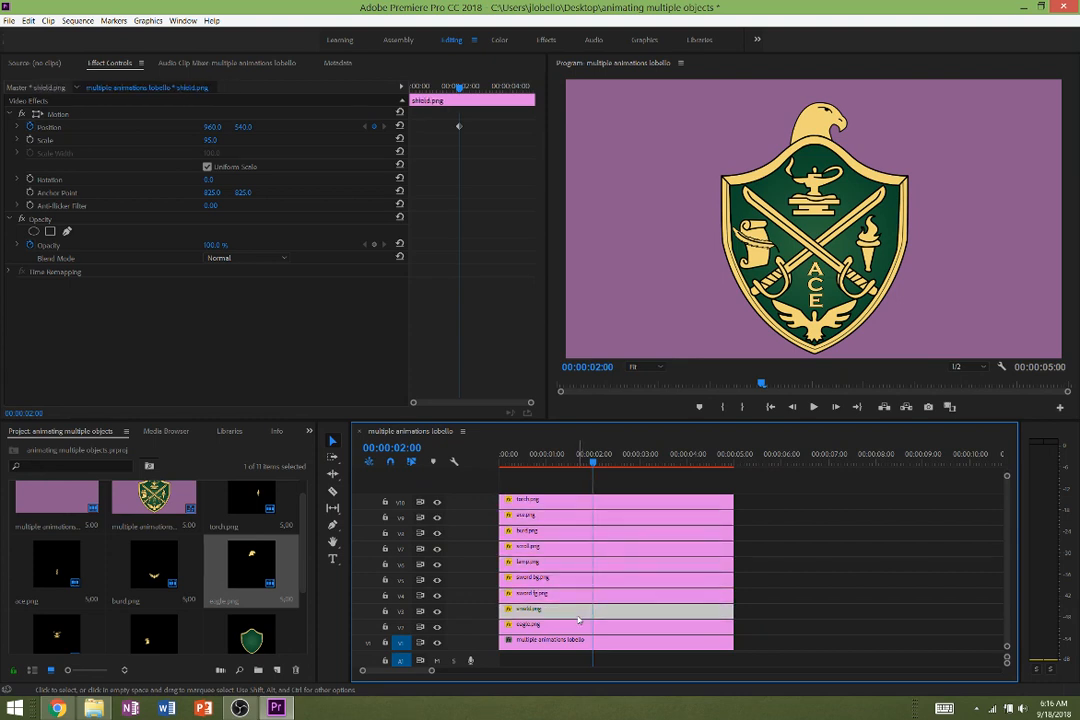
click(578, 626)
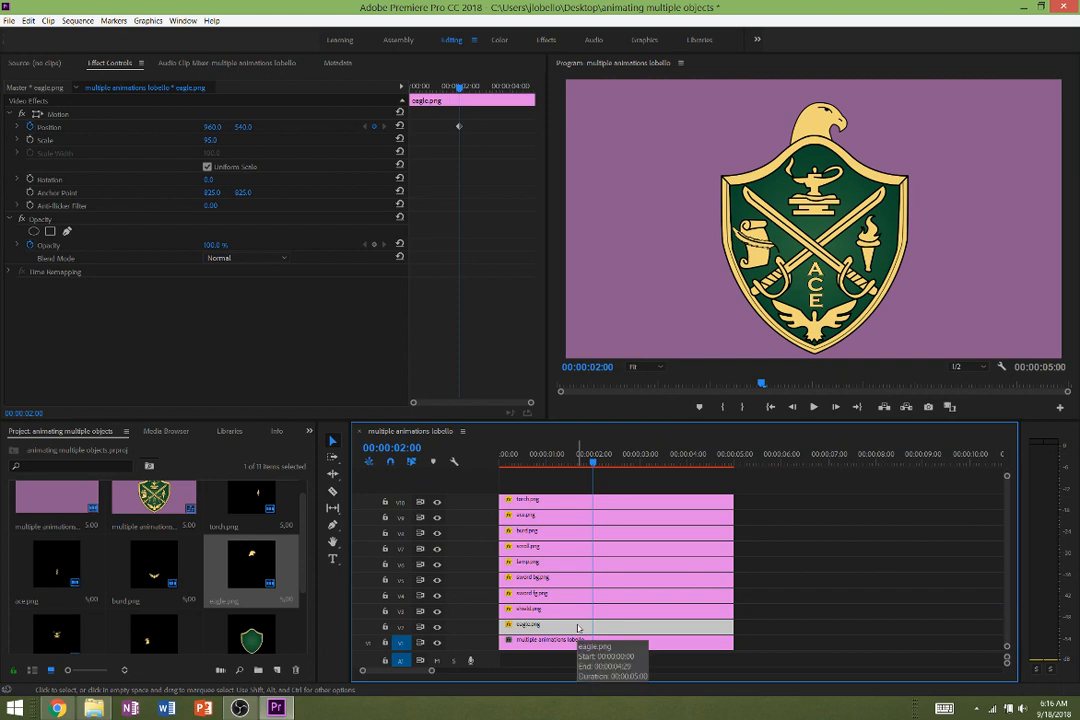
Return the playhead to 00:00:00:00 and set the program preview magnification to 25%.
click(537, 462)
drag(537, 462, 502, 462)
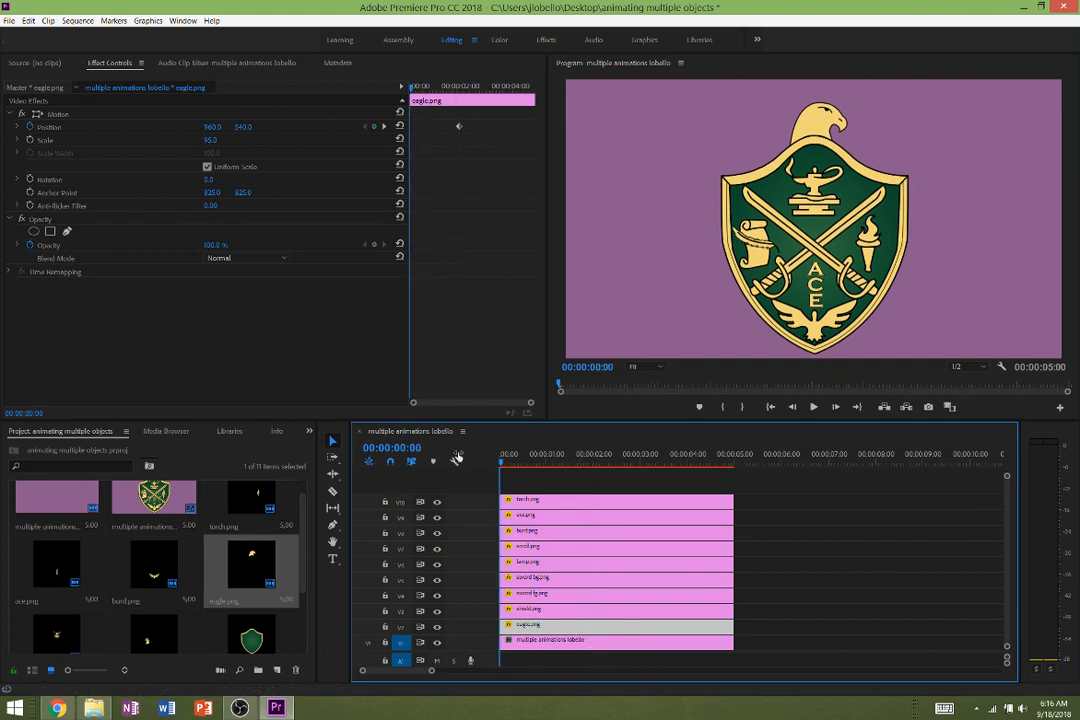
click(648, 368)
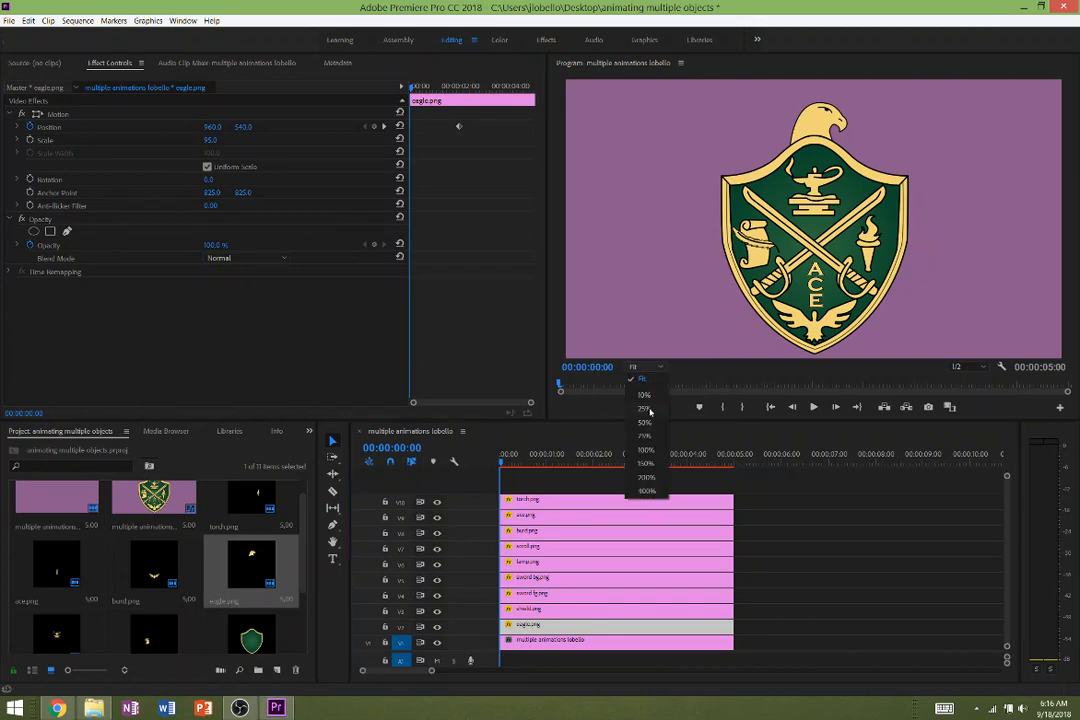
click(648, 410)
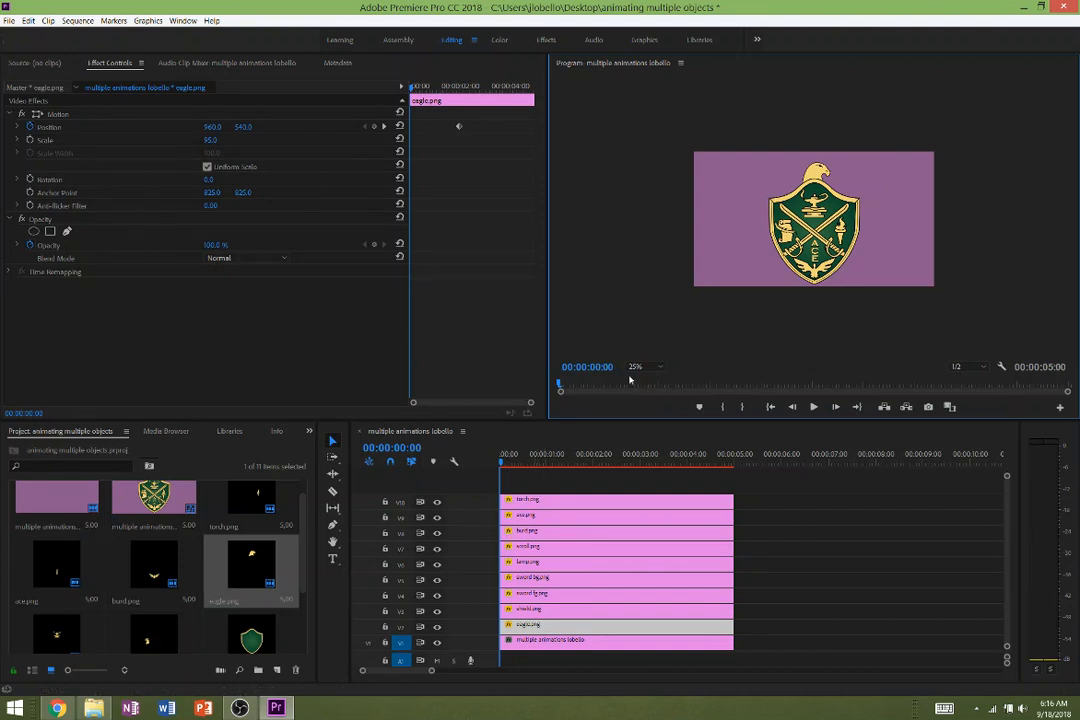
Move eagle.png straight down below the frame at 00:00:00:00, setting its starting Position keyframe at about 960, 1875.
click(531, 628)
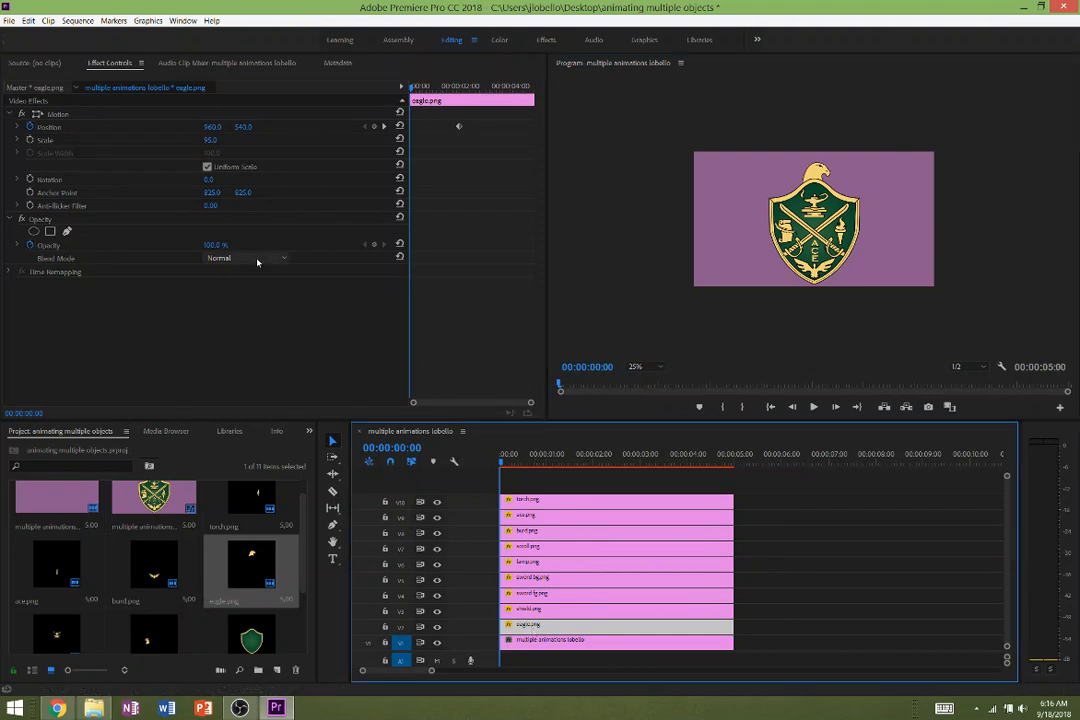
click(56, 115)
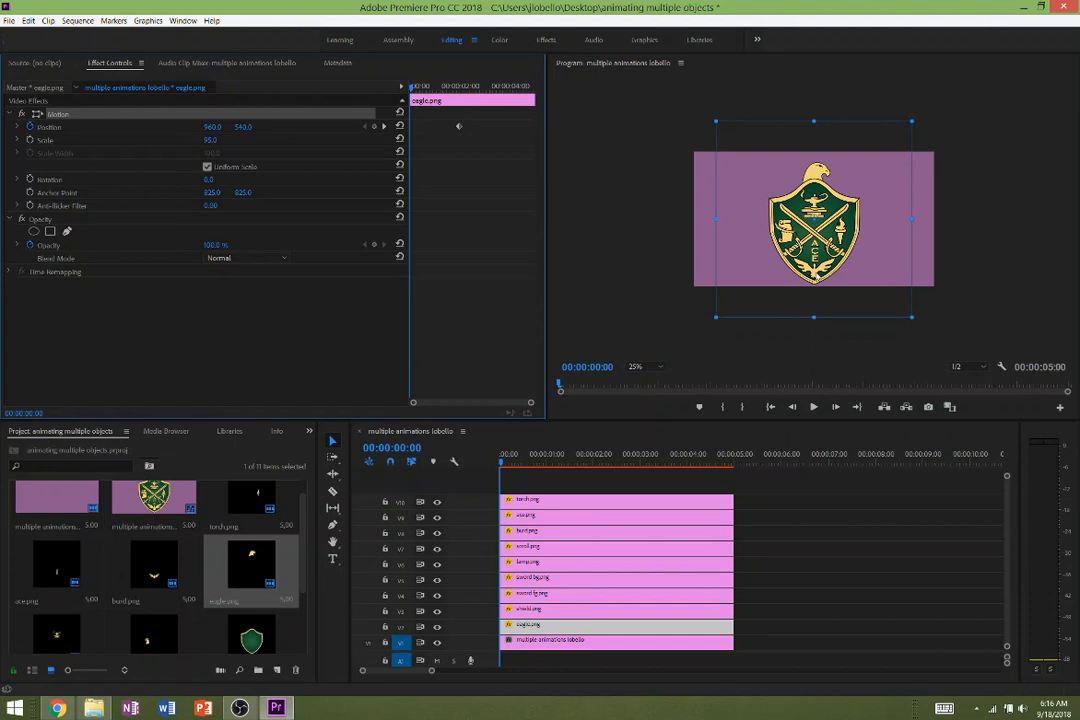
drag(816, 274, 816, 446)
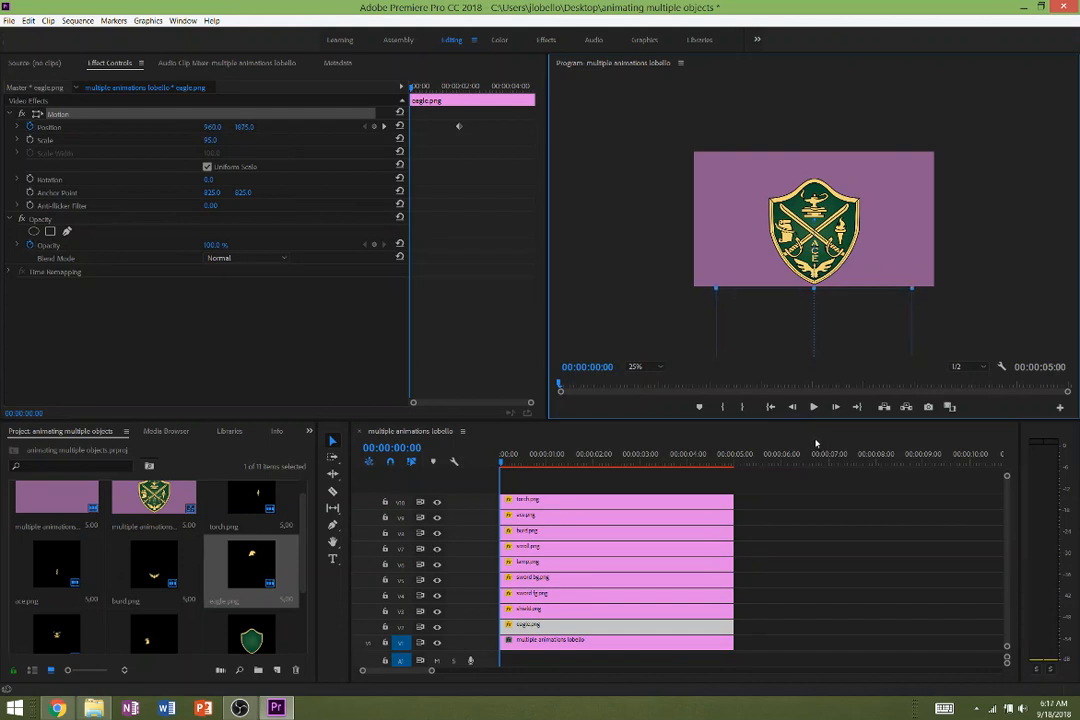
Move shield.png down out of the frame at 00:00:00:00, setting its starting Position keyframe at about 965, 1880.
click(527, 611)
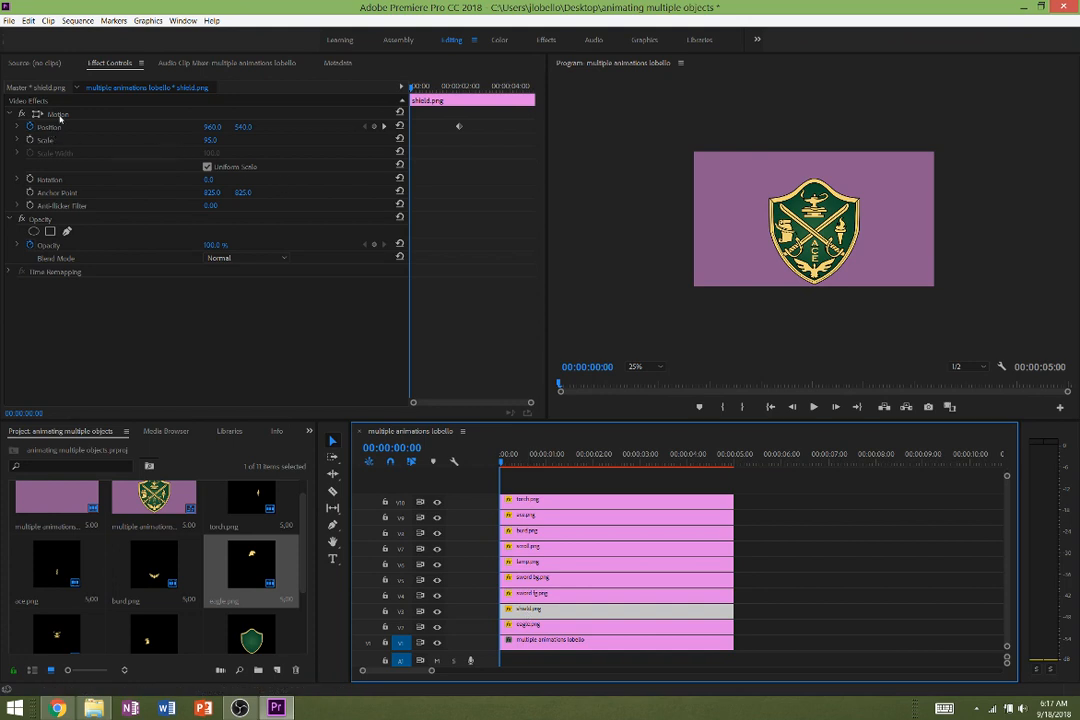
click(50, 112)
drag(810, 228, 808, 345)
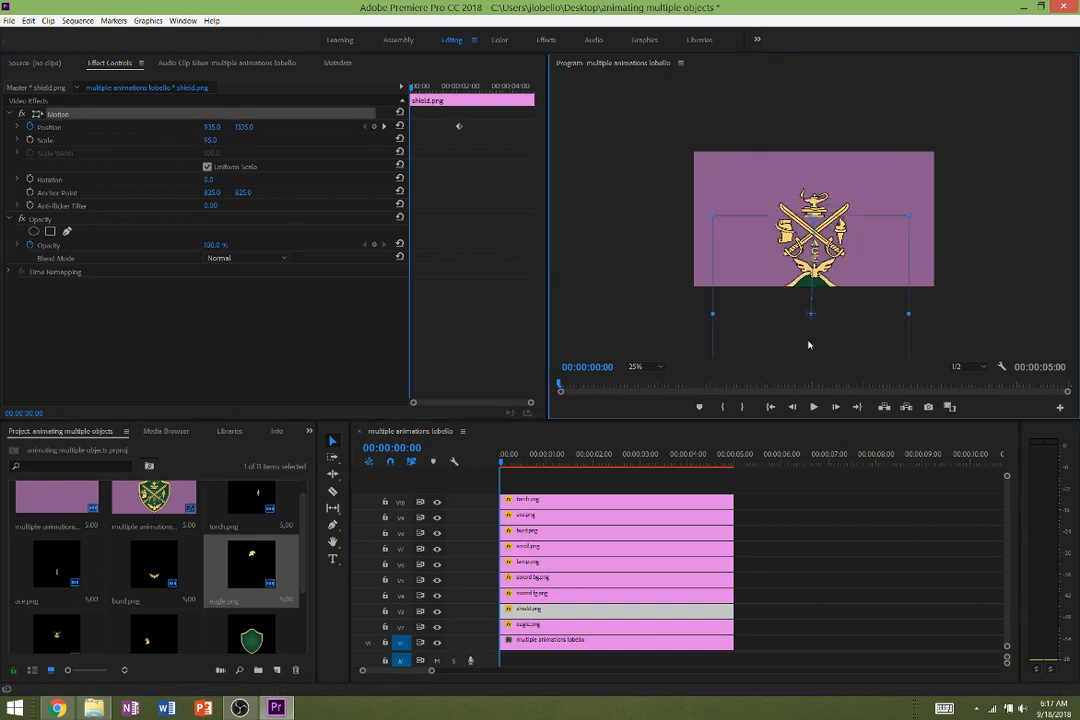
drag(814, 374, 813, 410)
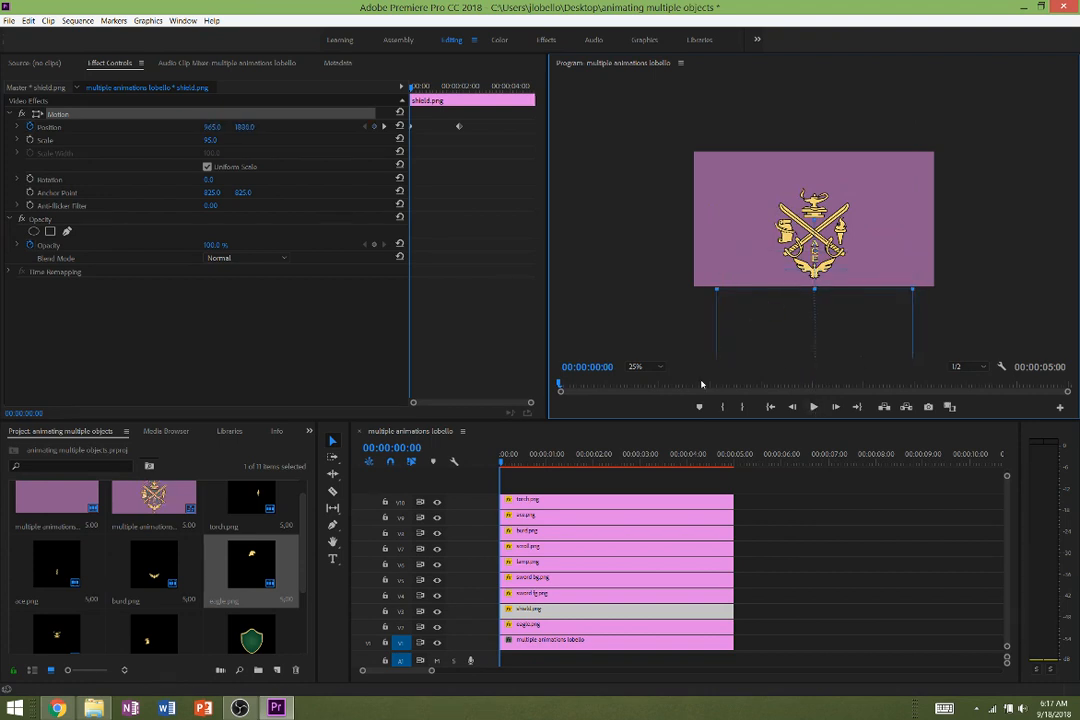
Move sword fg.png diagonally off the frame's lower-left corner at 00:00:00:00, setting its starting Position keyframe at about 90, 1285.
click(521, 597)
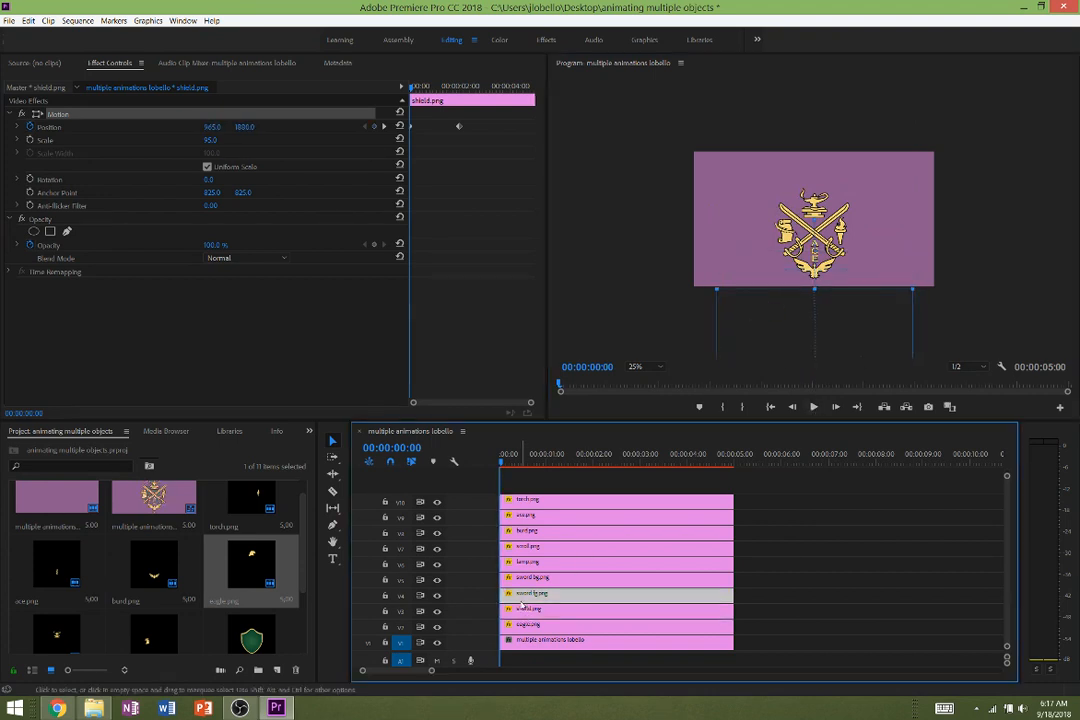
click(545, 578)
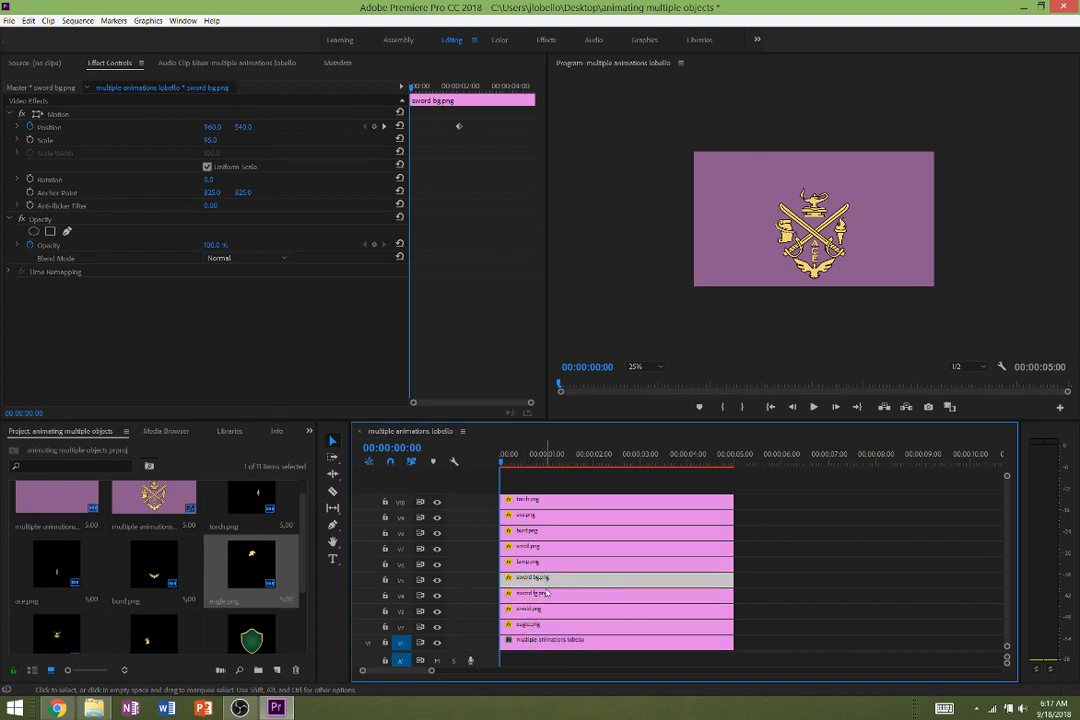
click(549, 593)
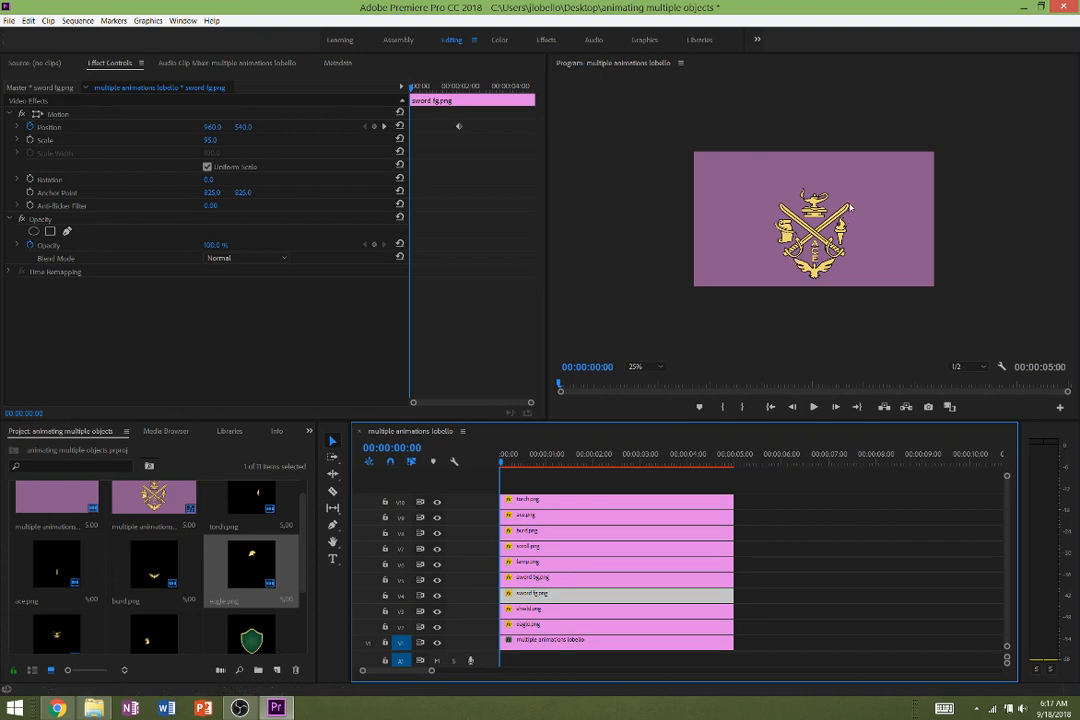
click(438, 312)
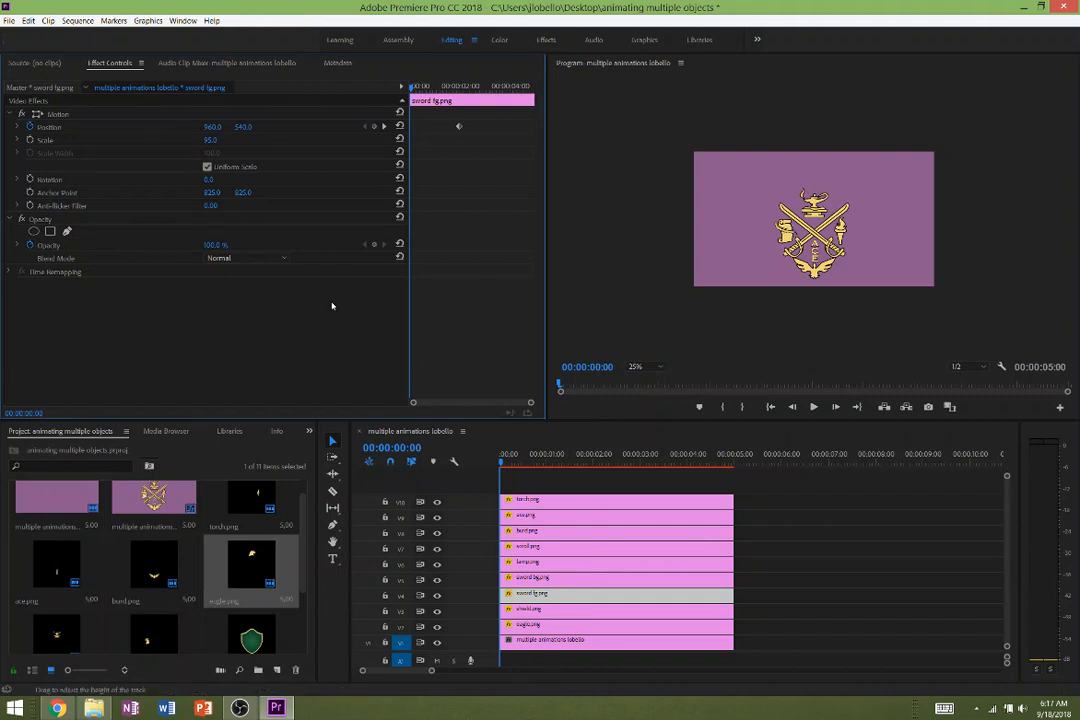
click(52, 113)
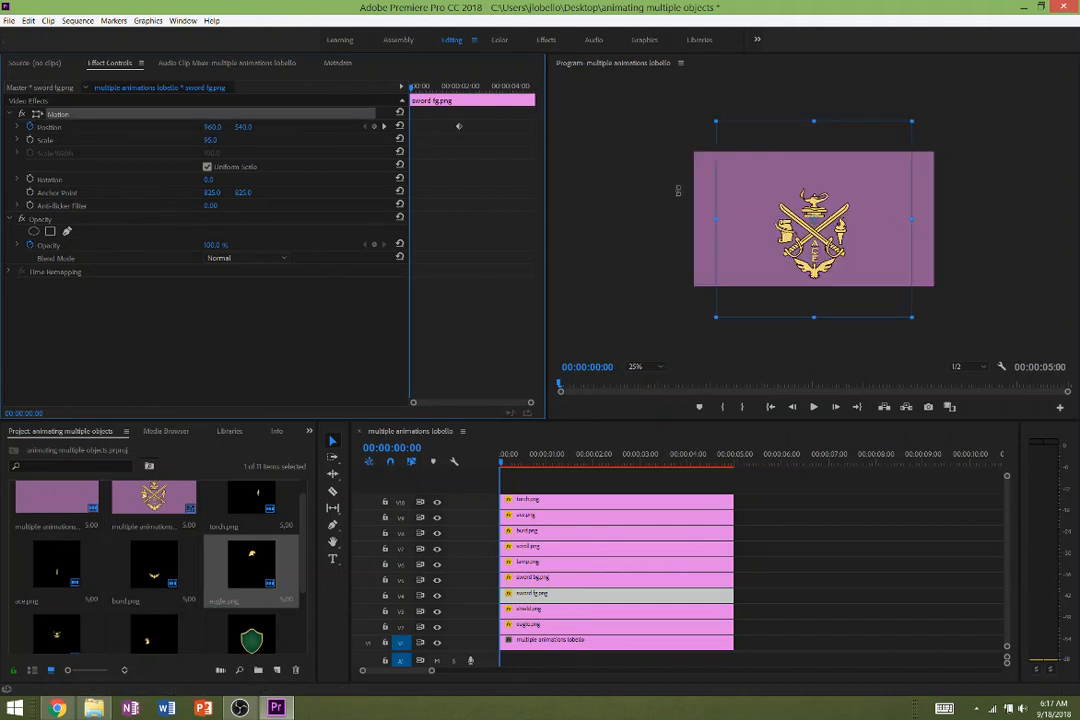
drag(825, 240, 714, 339)
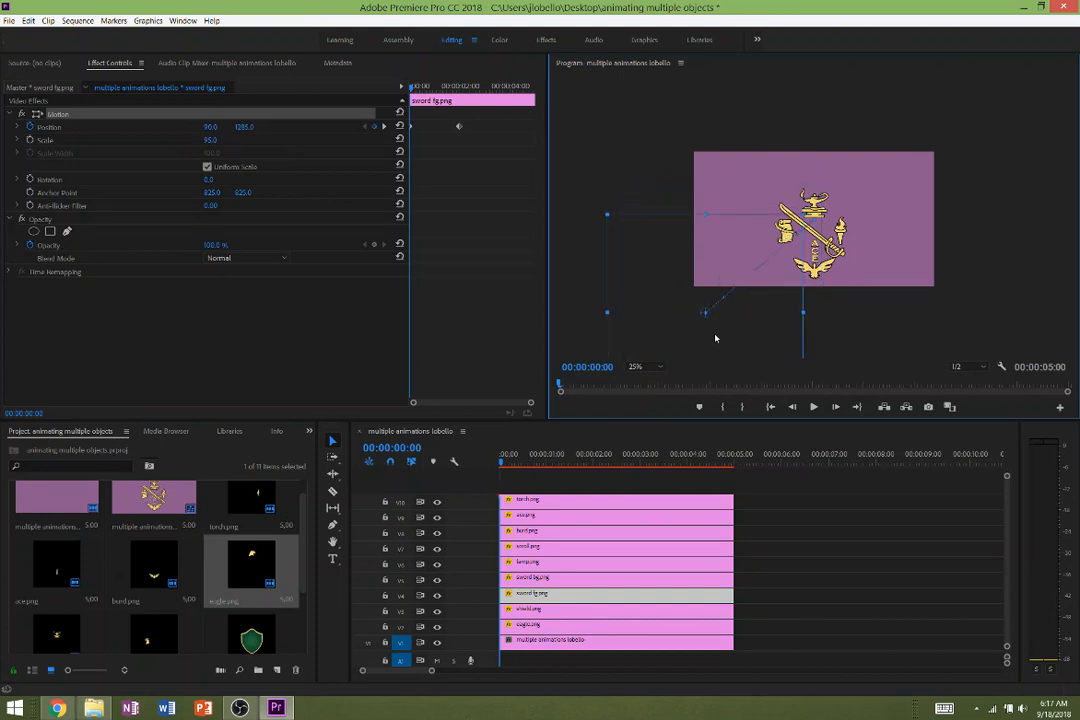
Move sword bg.png diagonally off the frame's lower-right corner at 00:00:00:00, setting its starting Position keyframe at about 2300, 1900.
click(575, 581)
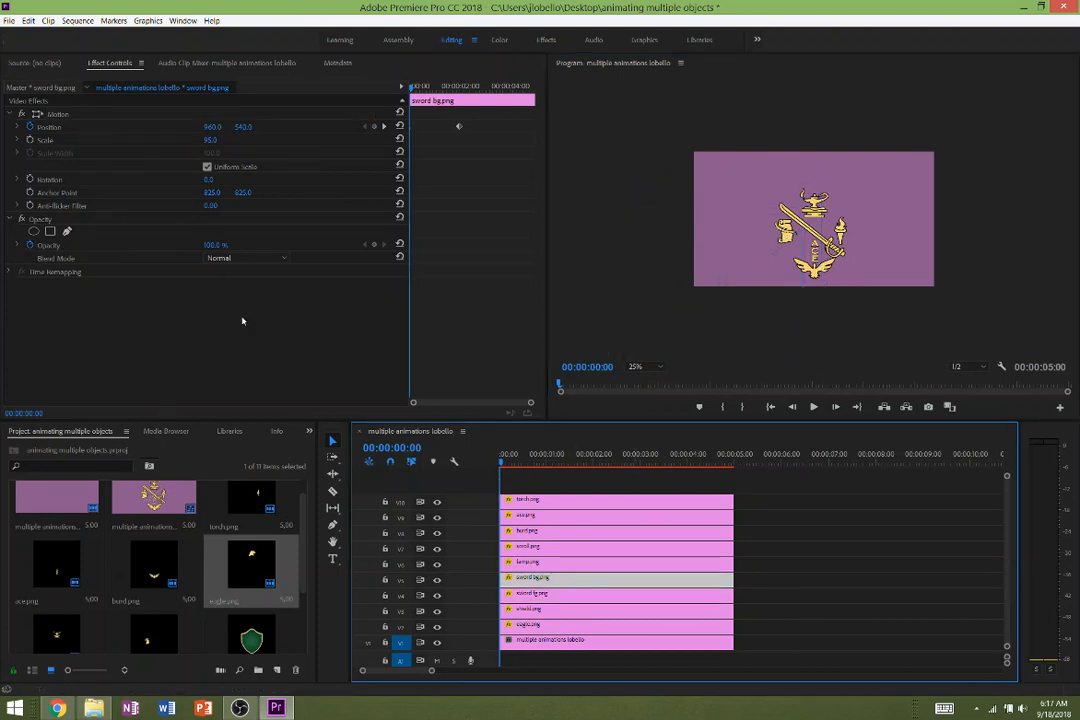
click(54, 120)
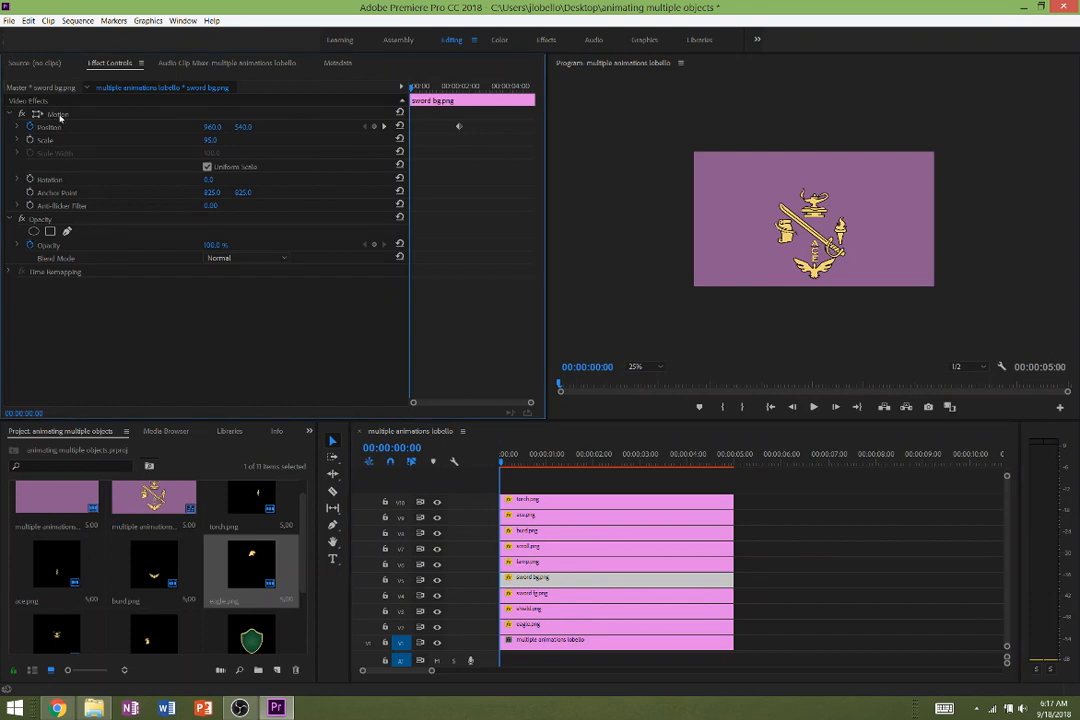
click(58, 116)
drag(806, 242, 994, 370)
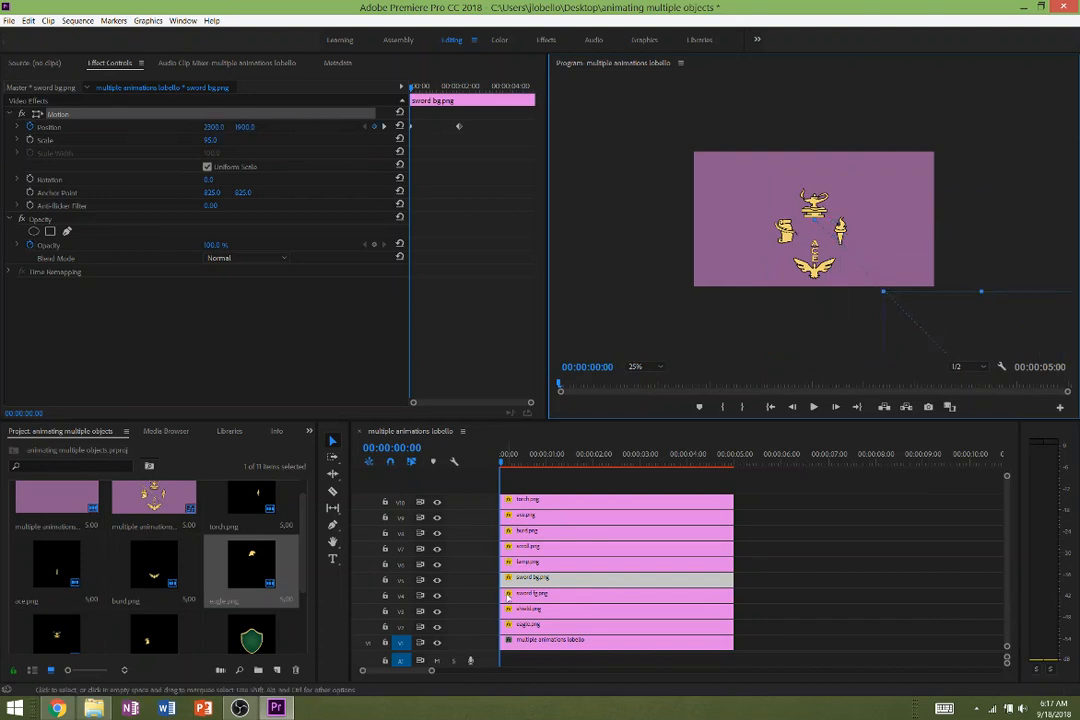
Move lamp.png straight up above the frame at 00:00:00:00, setting its starting Position keyframe at about 970, -800.
click(528, 567)
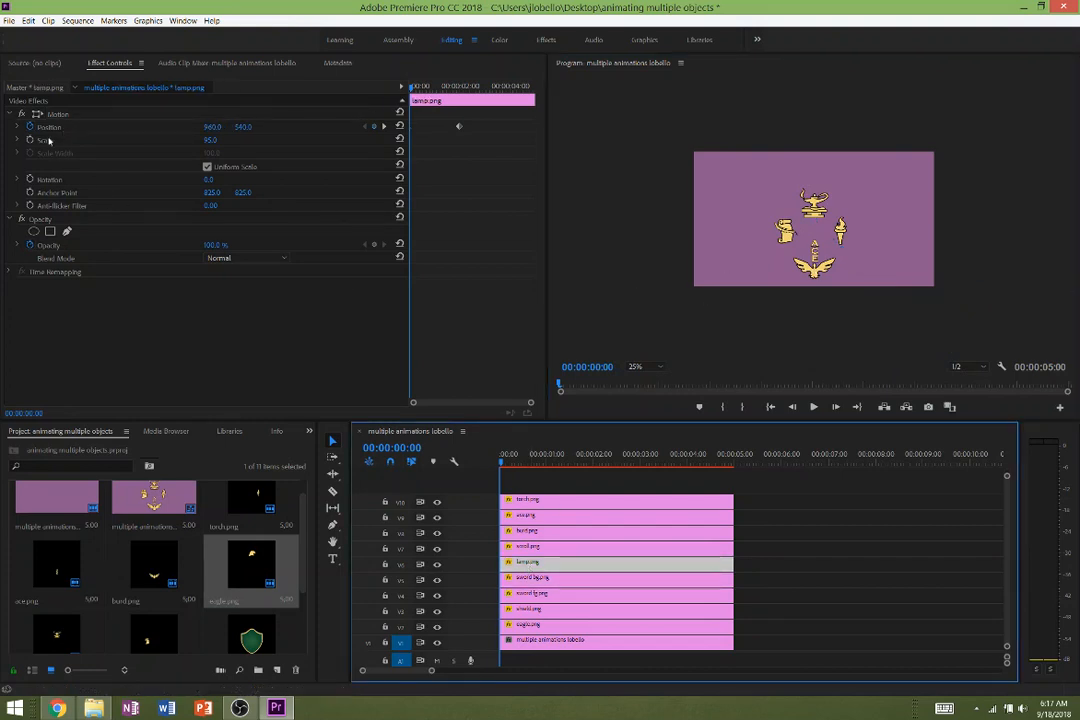
click(53, 114)
click(815, 195)
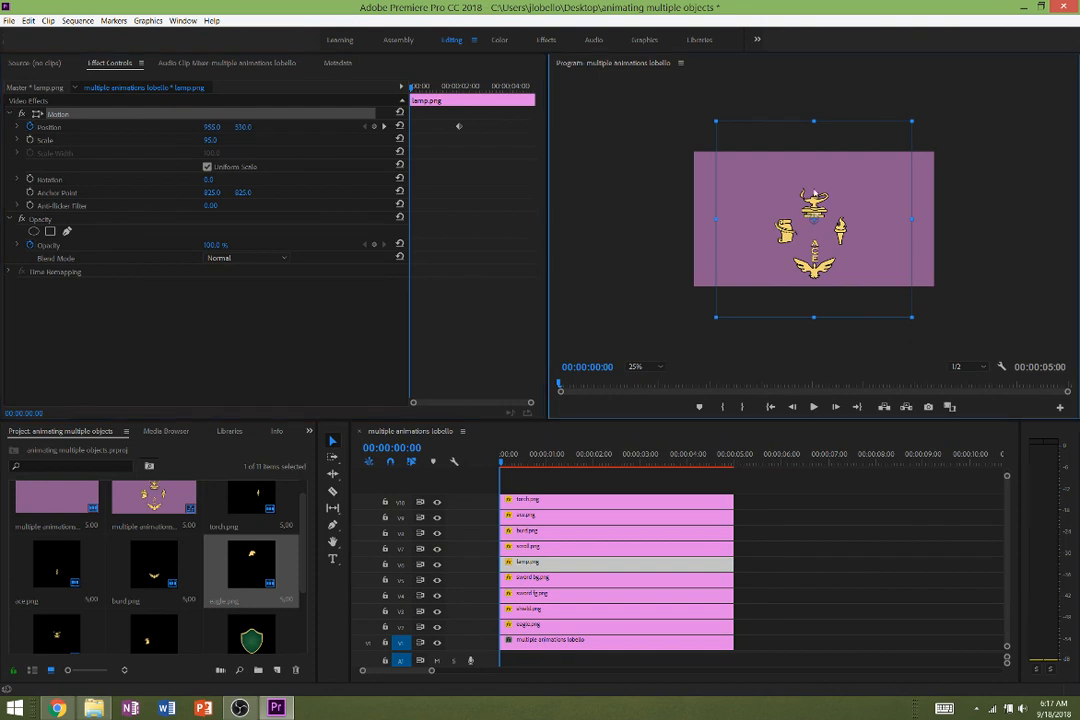
drag(815, 195, 816, 54)
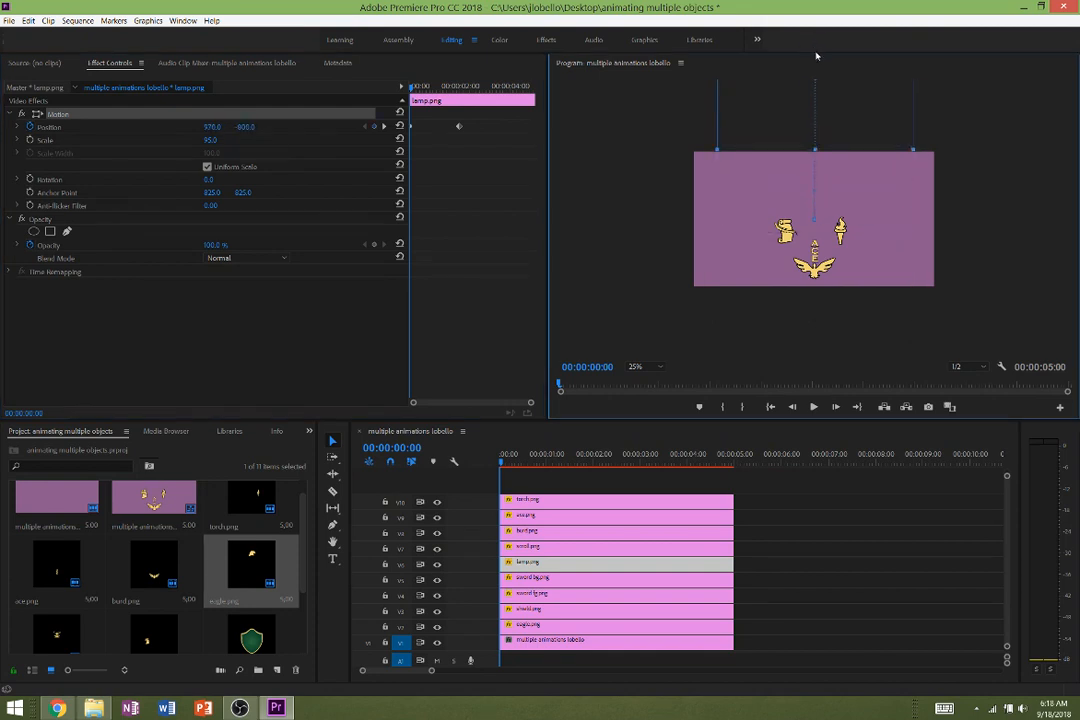
Move scroll.png horizontally off the frame's left side at 00:00:00:00 to set its starting Position keyframe.
click(528, 550)
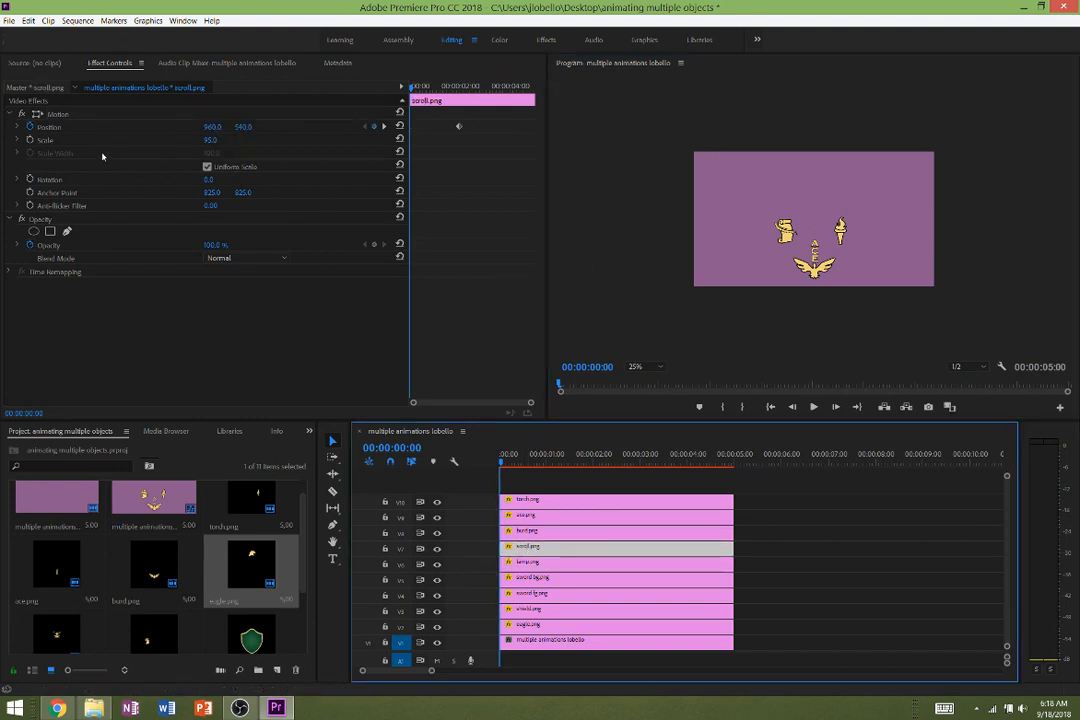
click(56, 122)
click(58, 115)
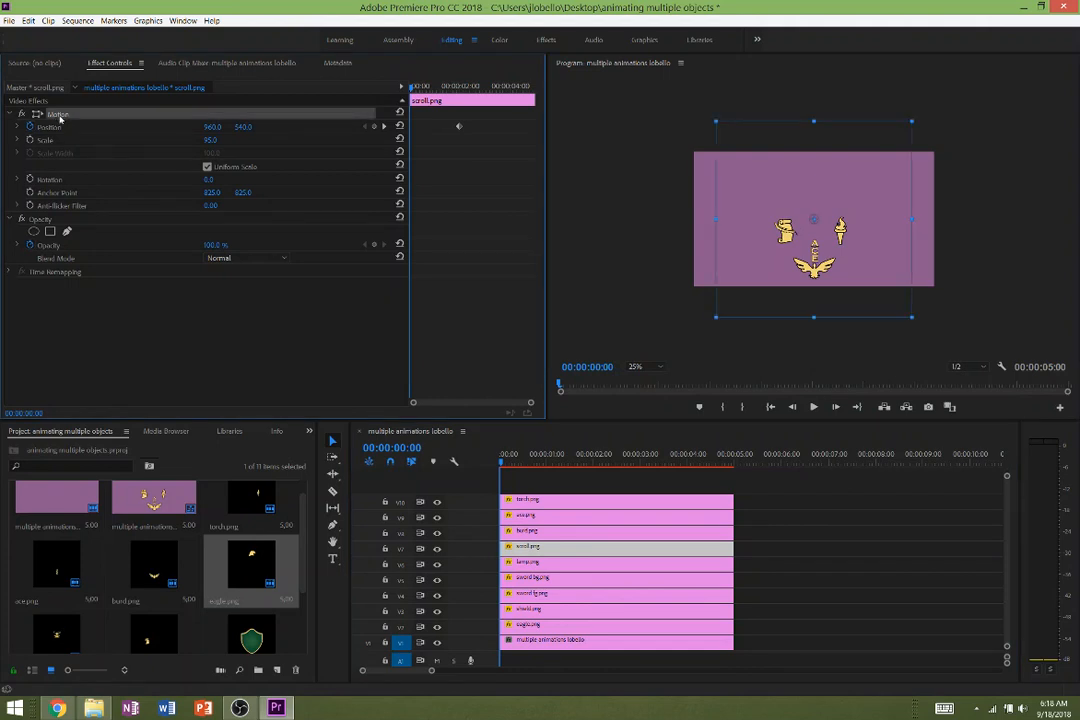
drag(745, 238, 547, 236)
Move burd.png diagonally off the frame's upper-right corner at 00:00:00:00, setting its starting Position keyframe at about 2725, -640.
click(540, 530)
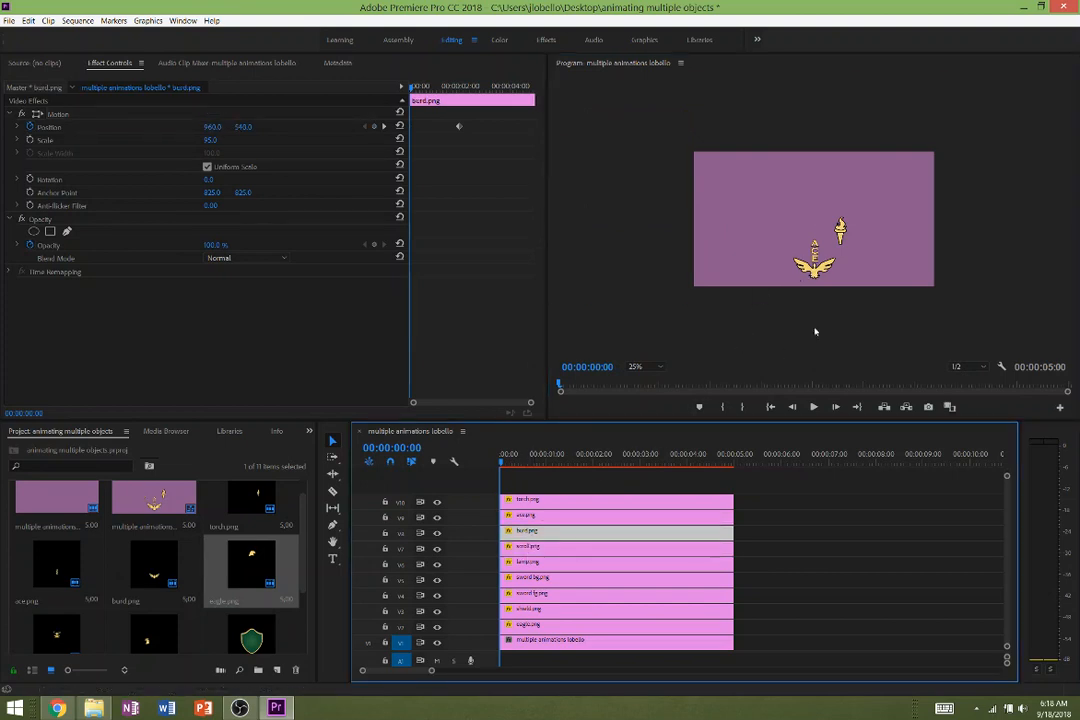
click(818, 272)
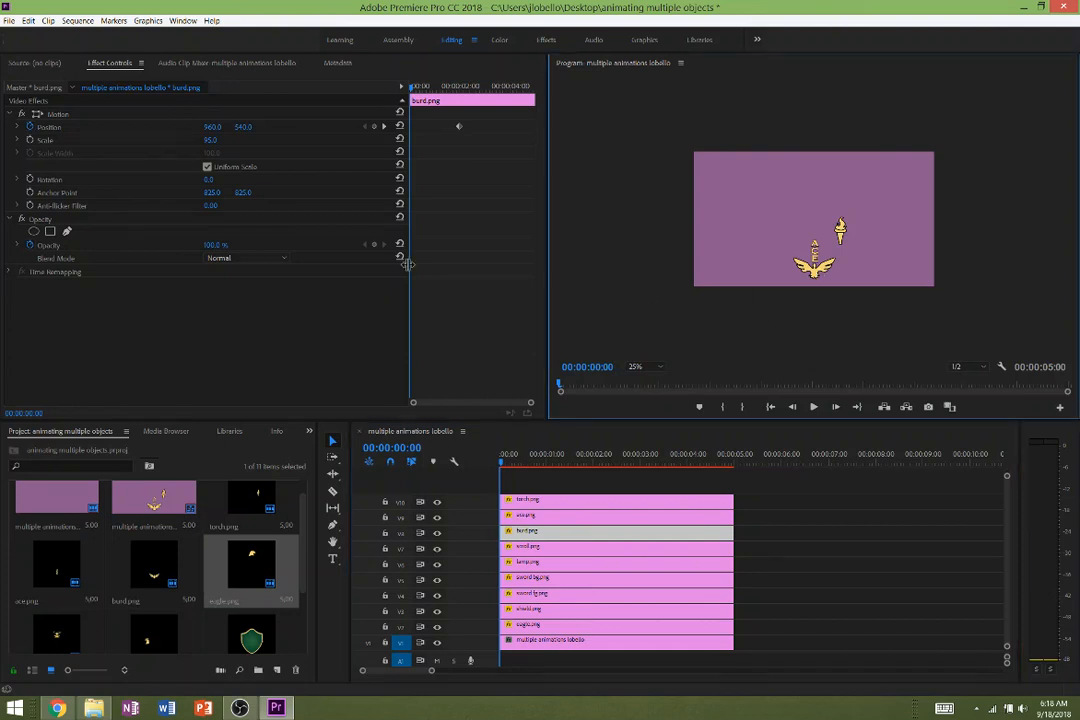
click(56, 125)
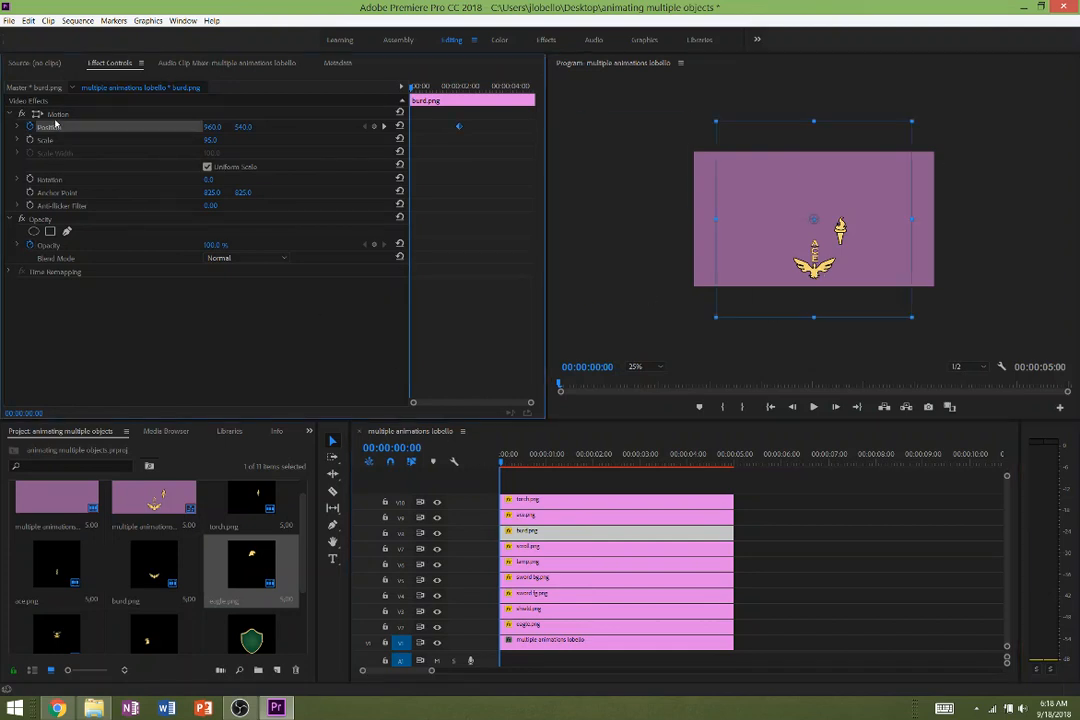
click(56, 121)
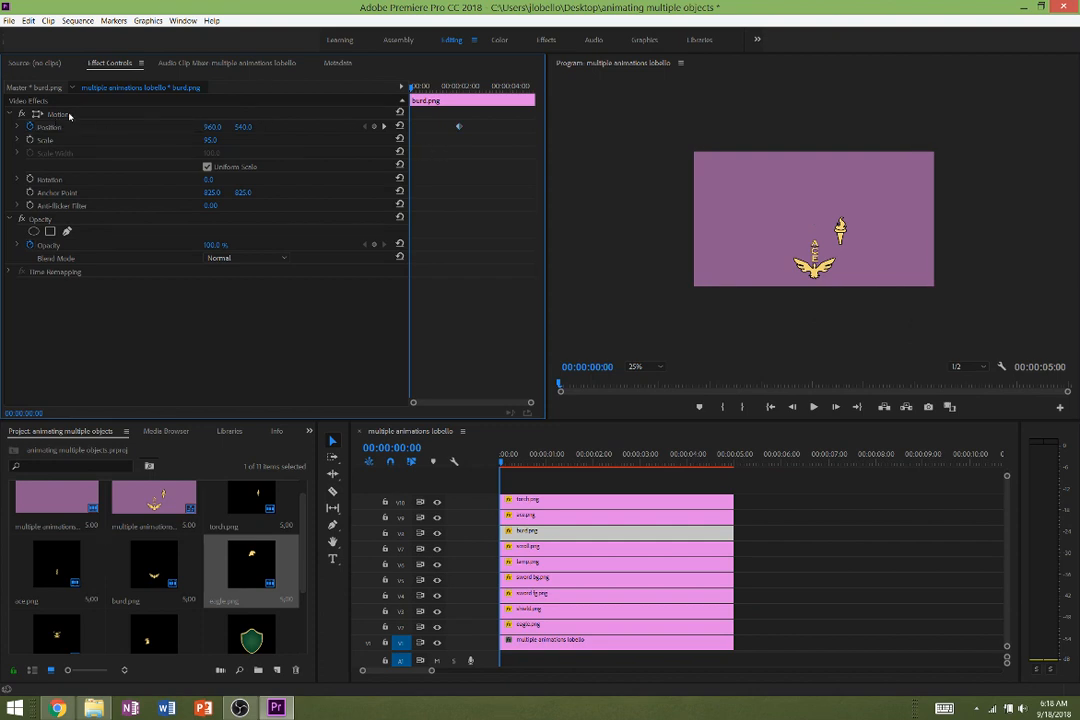
click(66, 116)
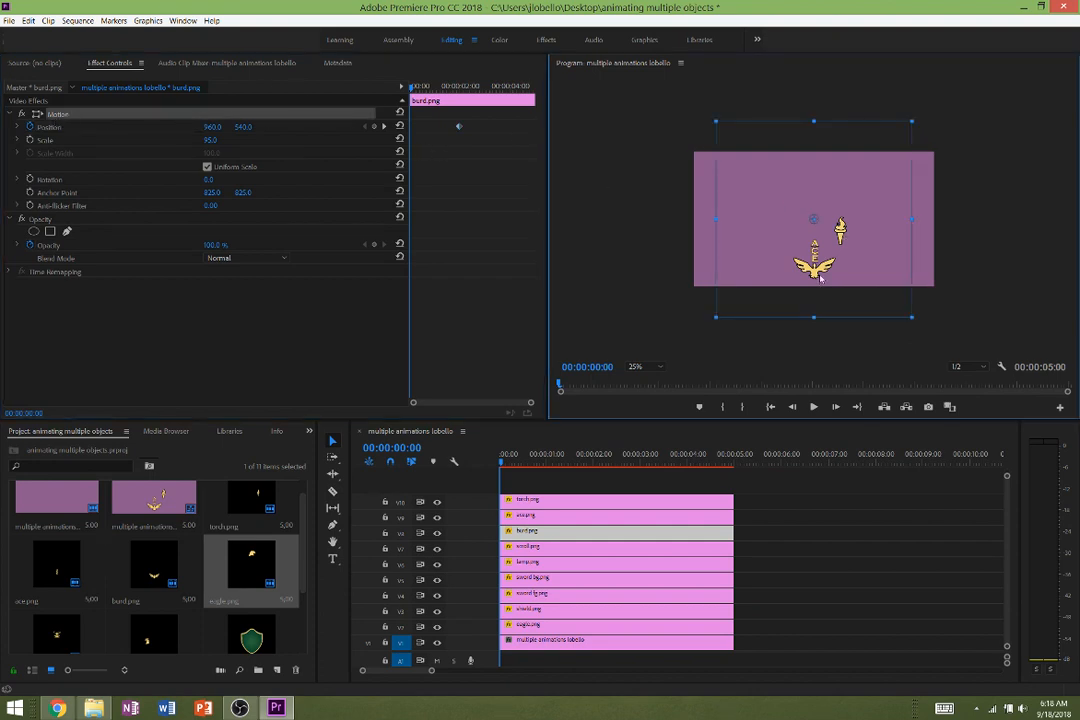
drag(820, 265, 1040, 132)
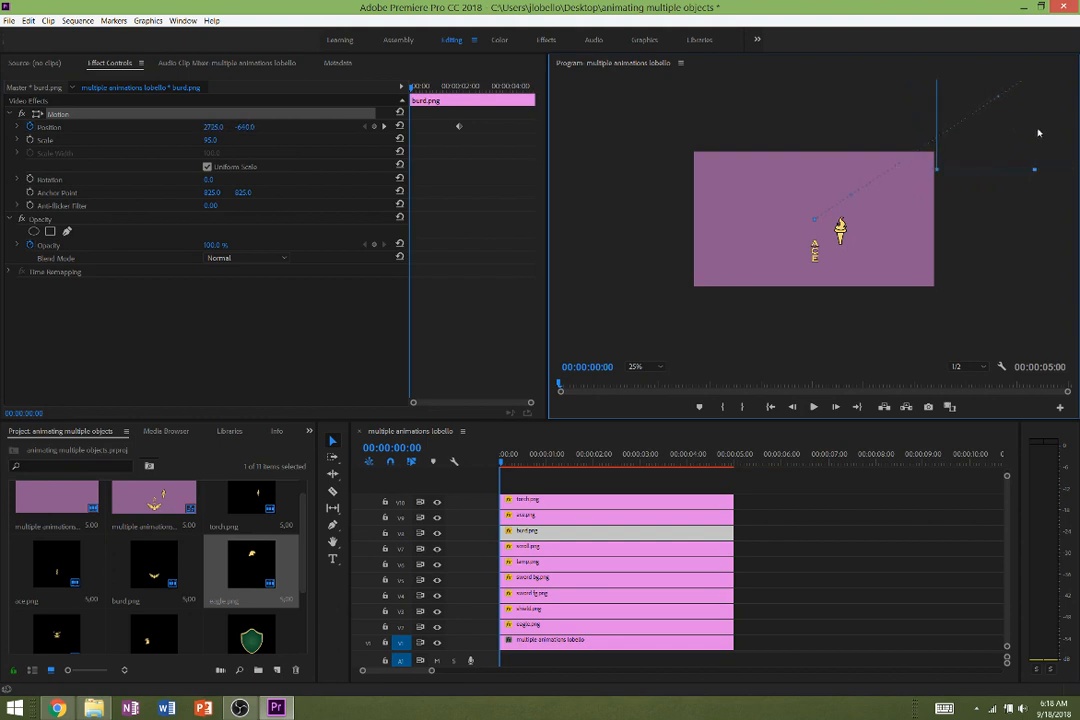
Move ace.png diagonally off the frame's upper-left corner at 00:00:00:00, setting its starting Position keyframe at about -870, -785.
click(599, 514)
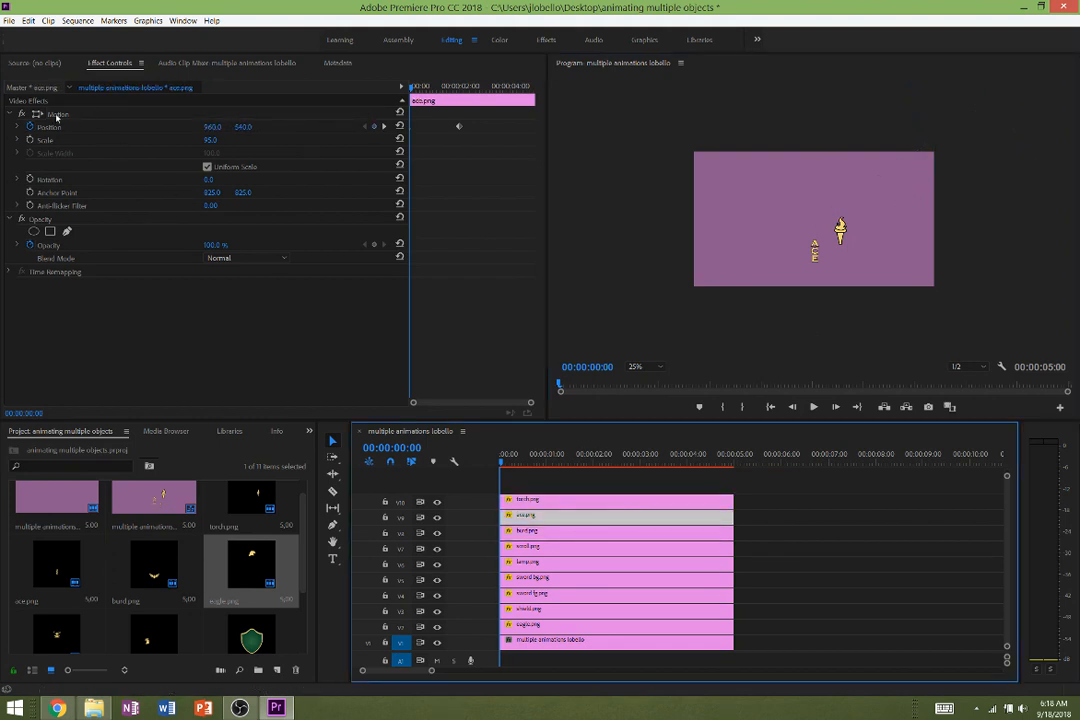
click(57, 115)
drag(853, 290, 587, 92)
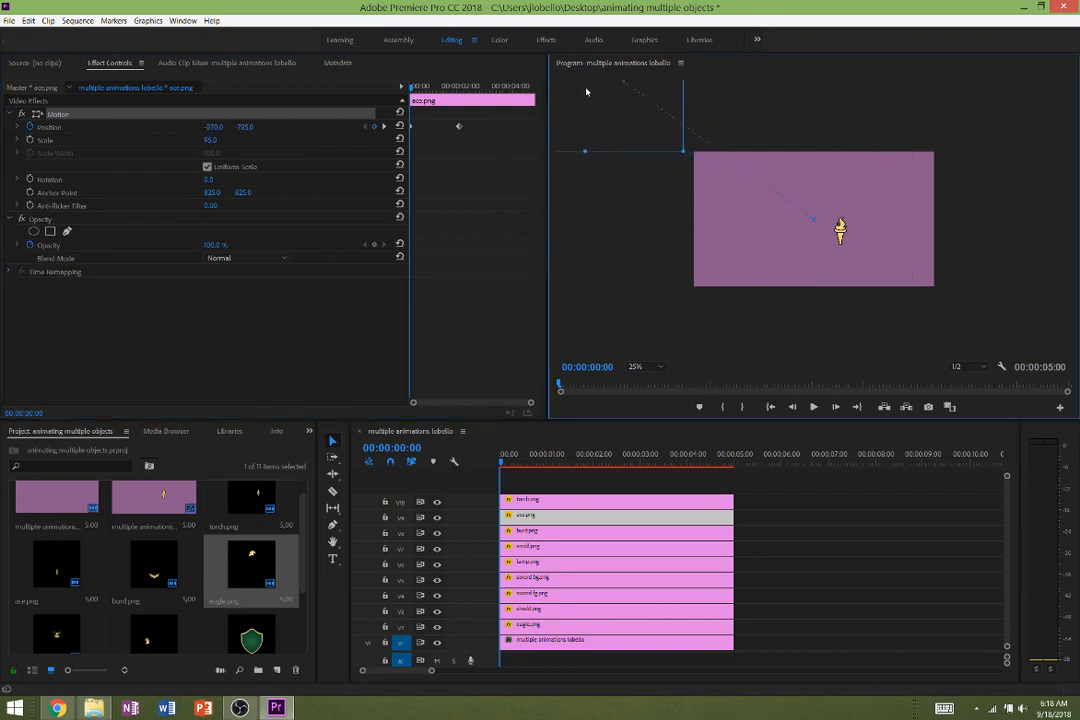
Move torch.png horizontally off the frame's right side at 00:00:00:00, setting its starting Position keyframe at about 2760, 545.
click(584, 484)
click(569, 504)
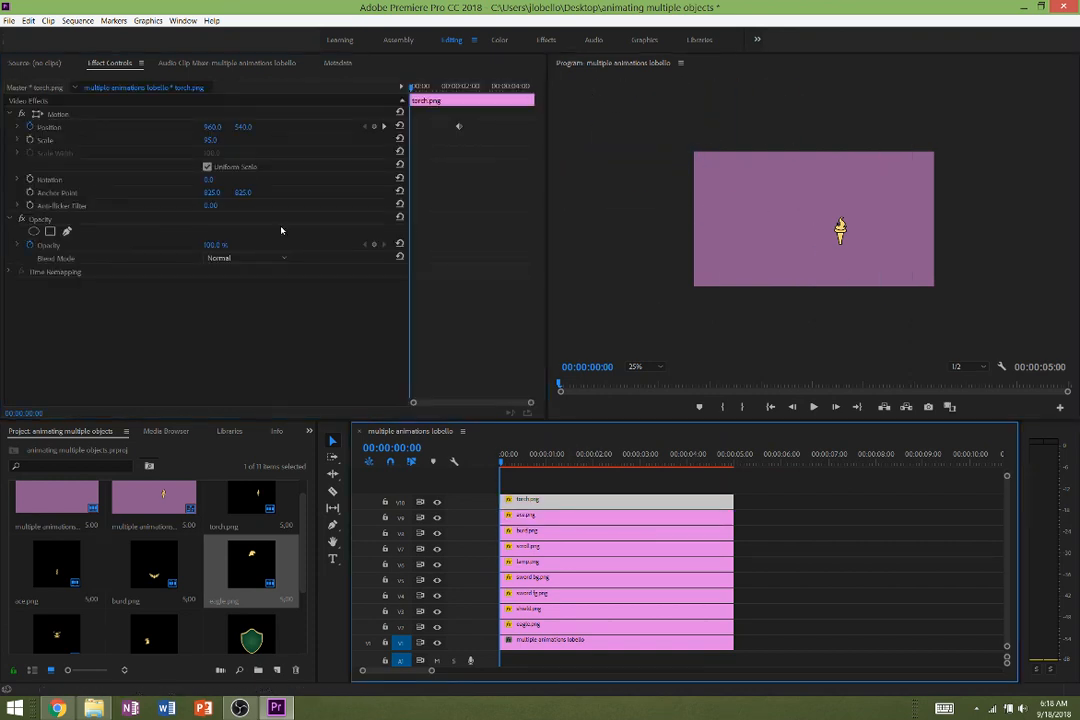
click(62, 117)
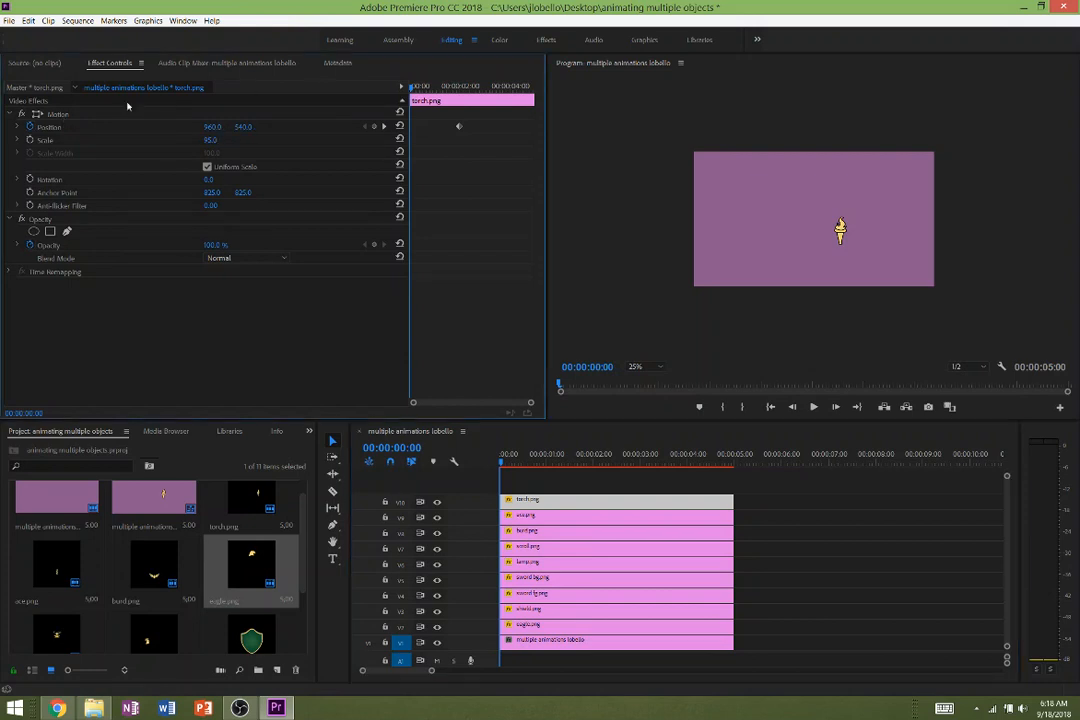
click(62, 114)
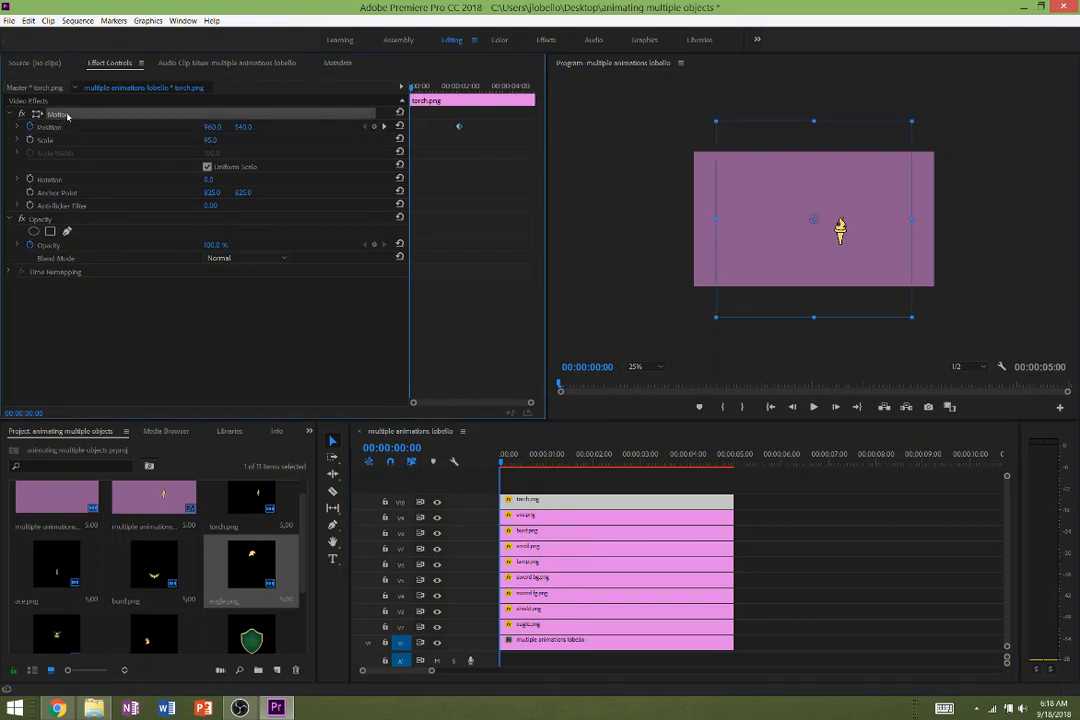
drag(829, 242, 1056, 243)
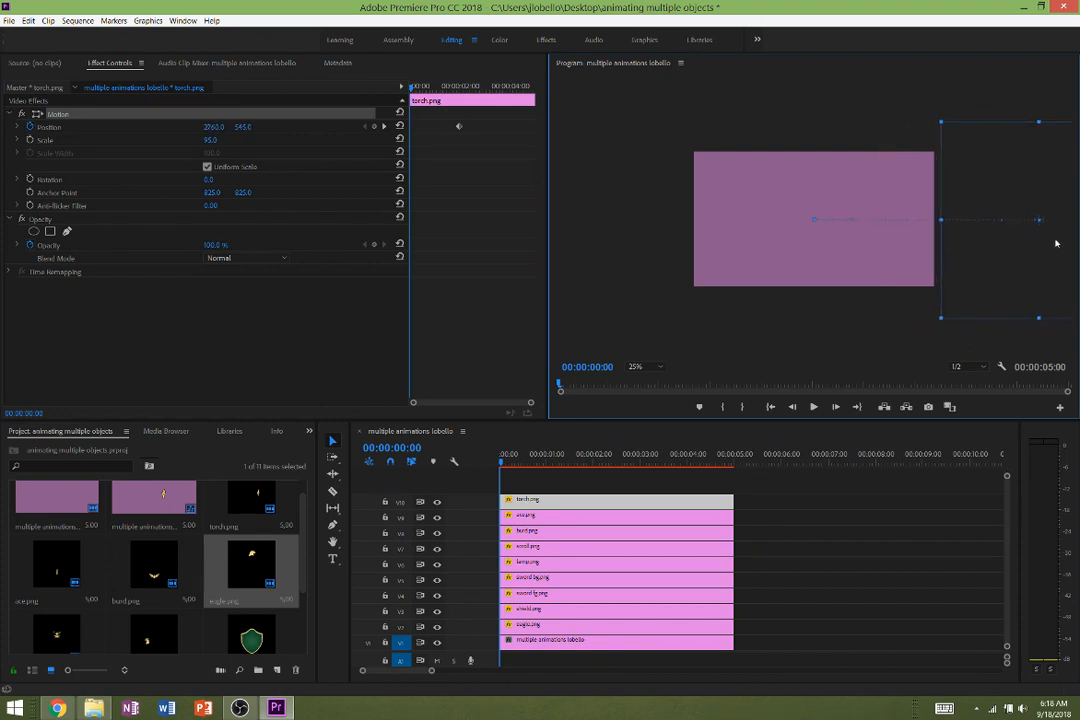
Play the sequence past two seconds to preview the logo assembling, and return the playhead to 00:00:00:00.
click(814, 408)
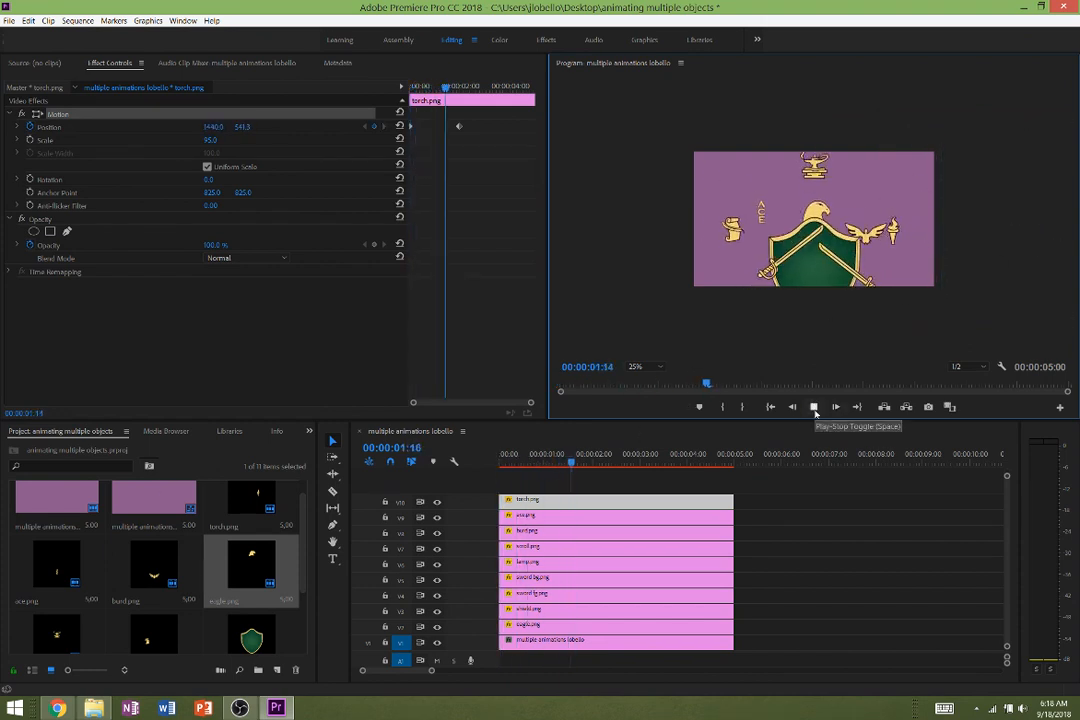
click(814, 408)
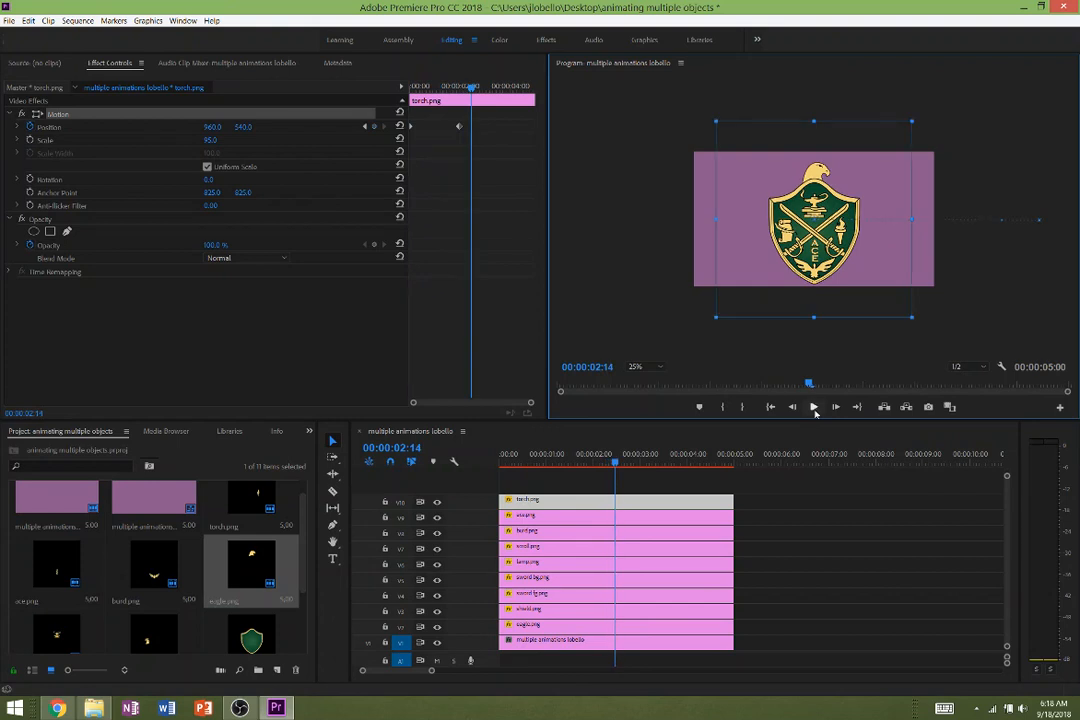
drag(563, 456, 433, 465)
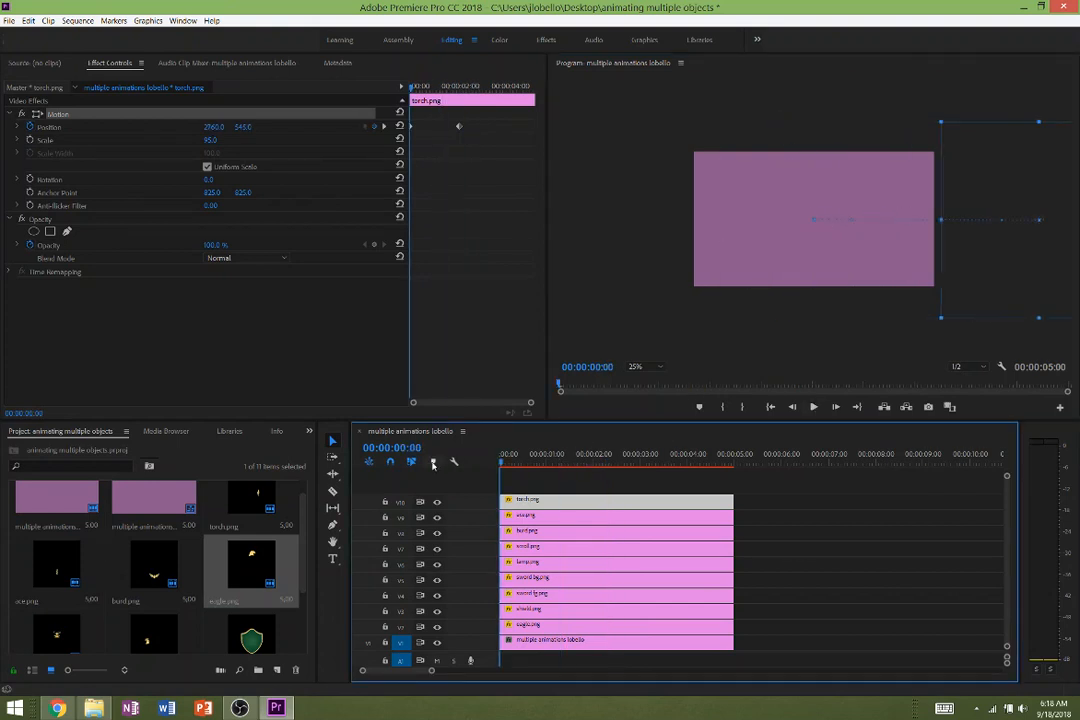
Step forward frame by frame from 00:00:00:00 to 00:00:02:01 to check how the logo pieces fly in and assemble.
key(Right)
key(Right)
key(Right)
key(Right)
key(Right)
key(Right)
key(Right)
key(Right)
key(Right)
key(Right)
key(Right)
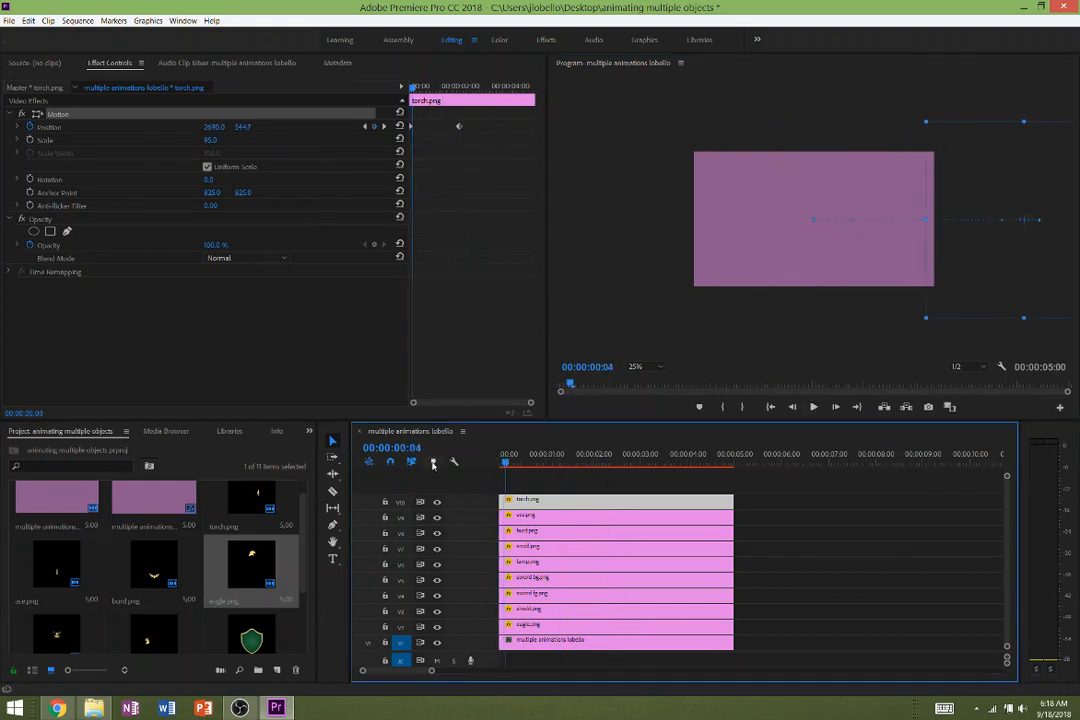
key(Right)
key(Right)
key(Right)
key(Right)
key(Right)
key(Right)
key(Right)
key(Right)
key(Right)
key(Right)
key(Right)
key(Right)
key(Right)
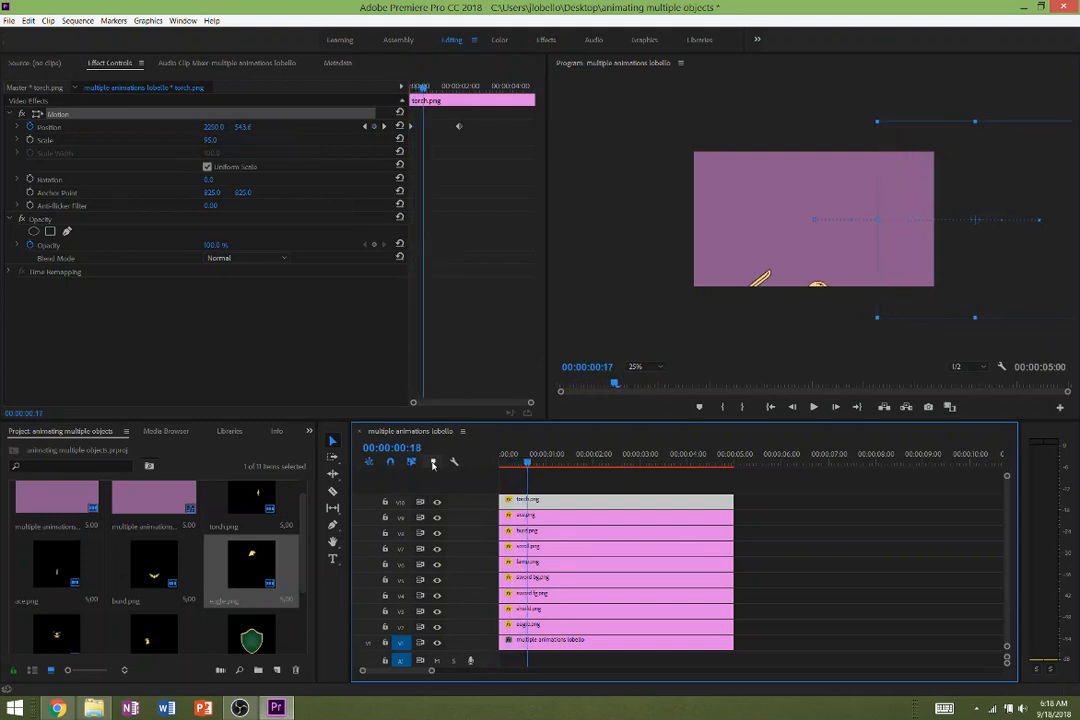
key(Right)
key(Right)
key(Right)
key(Right)
key(Right)
key(Right)
key(Right)
key(Right)
key(Right)
key(Right)
key(Right)
key(Right)
key(Right)
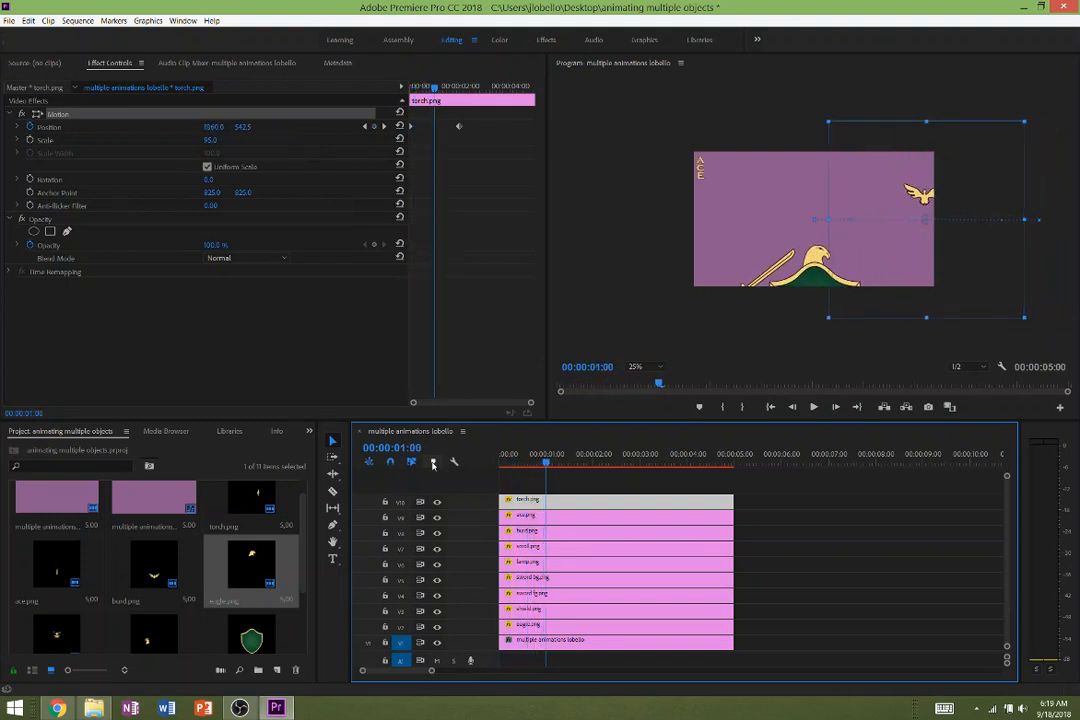
key(Right)
key(Right)
key(Right)
key(Right)
key(Right)
key(Right)
key(Right)
key(Right)
key(Right)
key(Right)
key(Right)
key(Right)
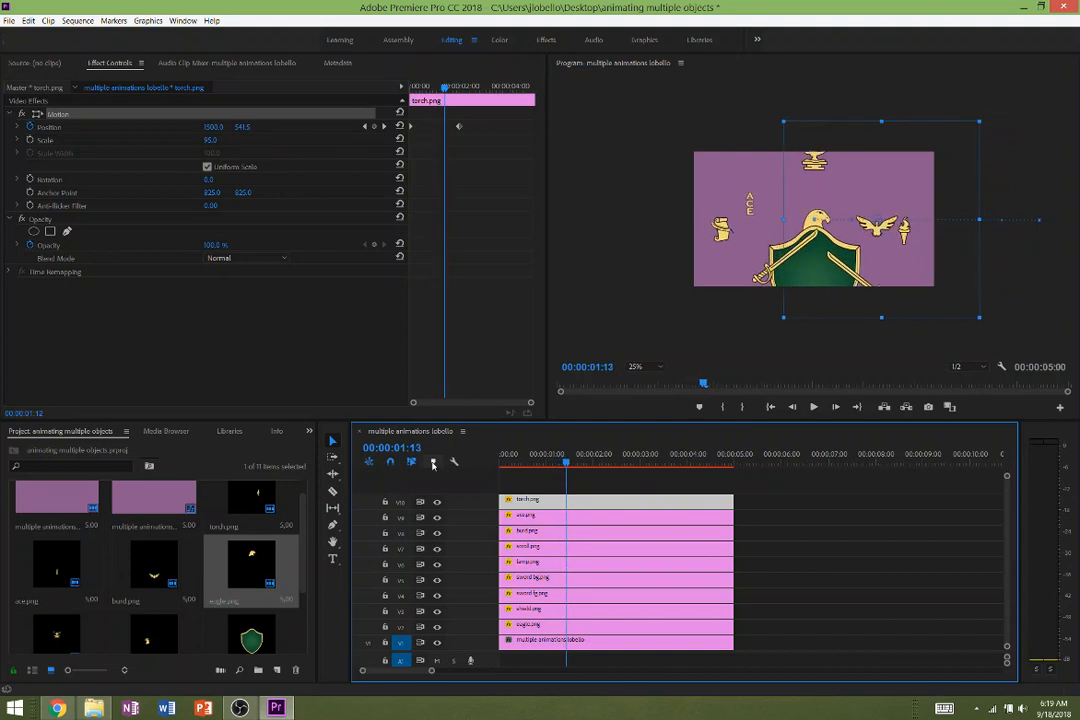
key(Right)
key(Right)
key(Right)
key(Right)
key(Right)
key(Right)
key(Right)
key(Right)
key(Right)
key(Right)
key(Right)
key(Right)
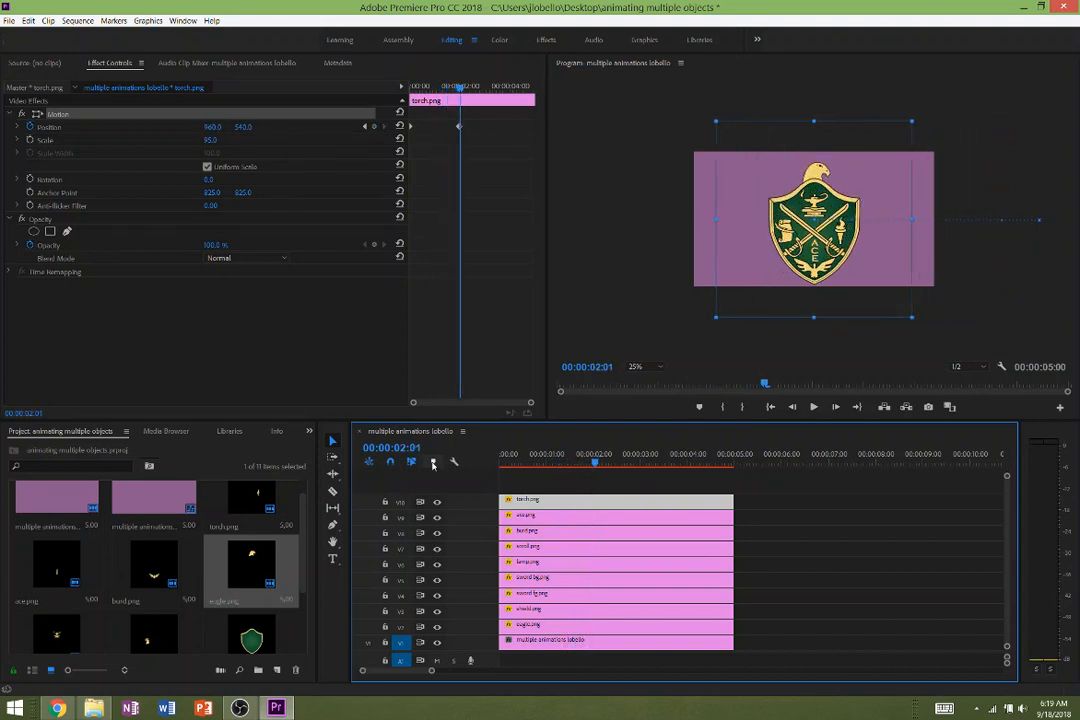
Step backward frame by frame from 00:00:02:01 to 00:00:00:05 to review the pieces separating and leaving the frame.
key(Left)
key(Left)
key(Left)
key(Left)
key(Left)
key(Left)
key(Left)
key(Left)
key(Left)
key(Left)
key(Left)
key(Left)
key(Left)
key(Left)
key(Left)
key(Left)
key(Left)
key(Left)
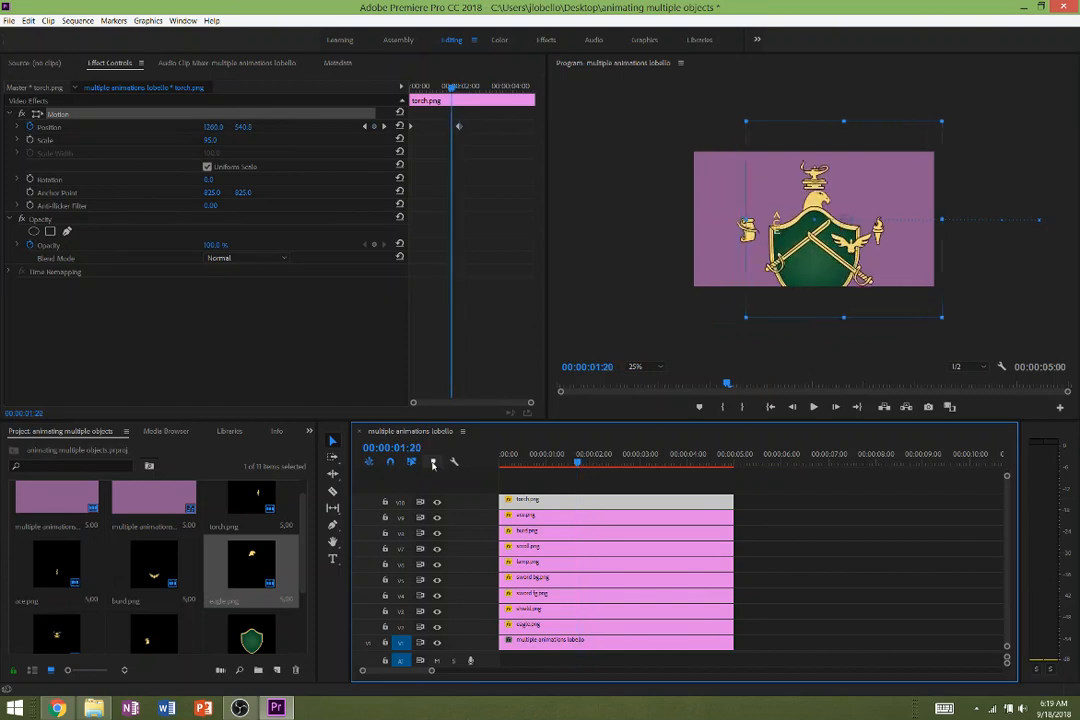
key(Left)
key(Left)
key(Left)
key(Left)
key(Left)
key(Left)
key(Left)
key(Left)
key(Left)
key(Left)
key(Left)
key(Left)
key(Left)
key(Left)
key(Left)
key(Left)
key(Left)
key(Left)
key(Left)
key(Left)
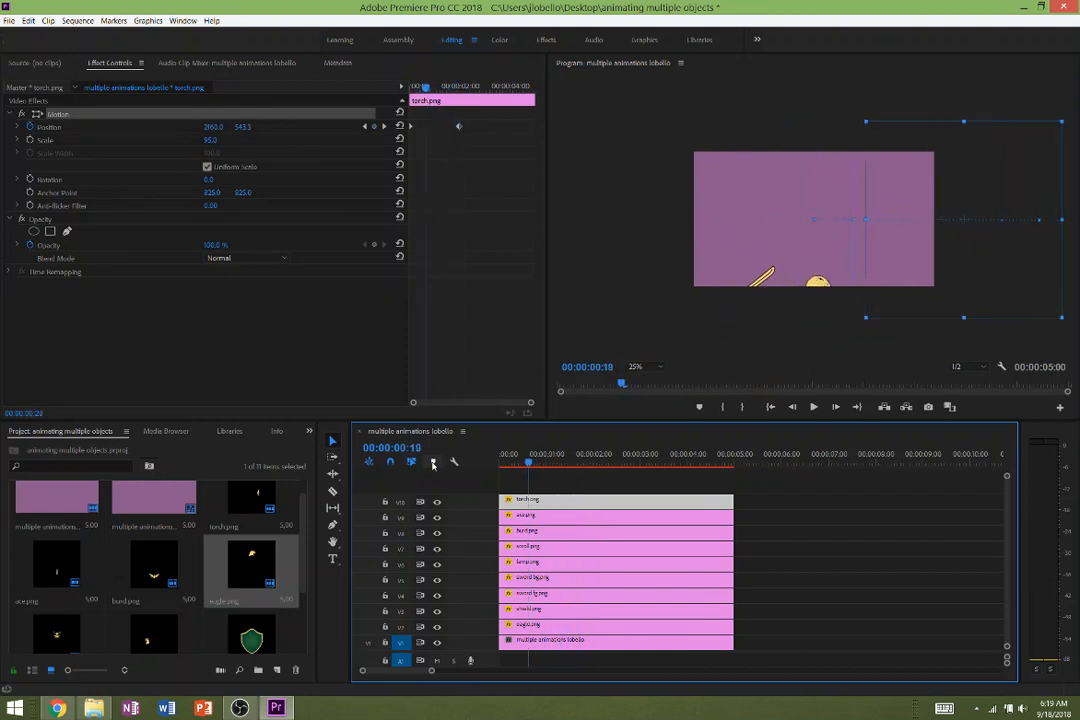
key(Left)
key(Left)
key(Left)
key(Left)
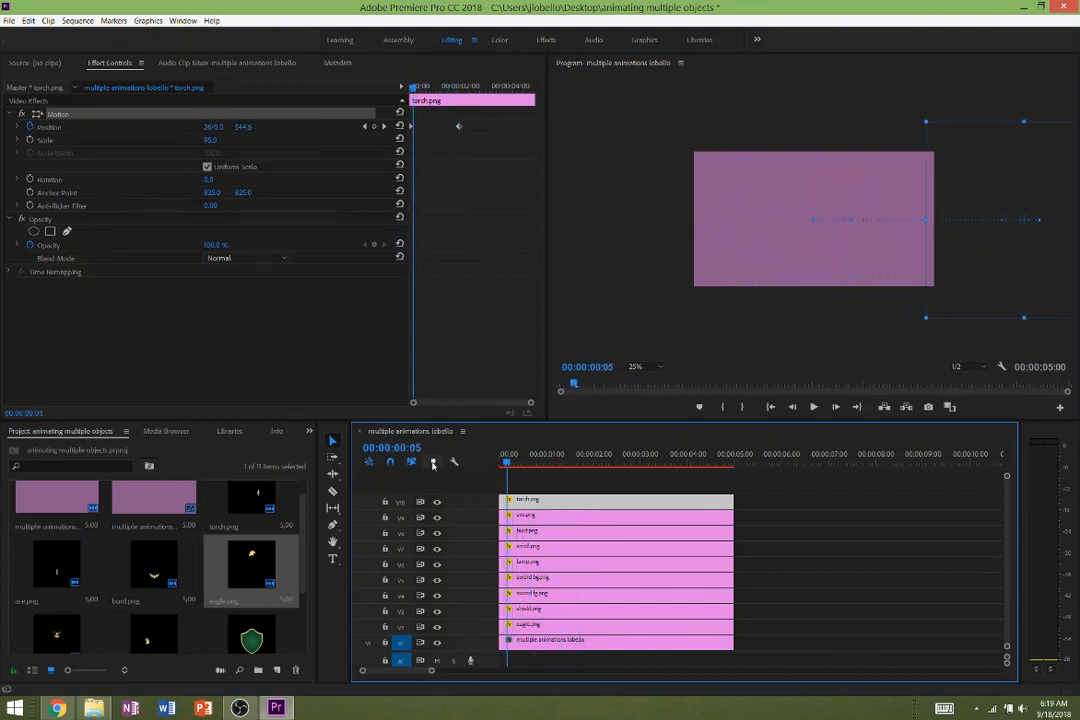
Step forward from 00:00:00:05 past one second, reversing around 00:00:01:08 to examine when each logo piece enters the frame.
key(Right)
key(Right)
key(Right)
key(Right)
key(Right)
key(Right)
key(Right)
key(Right)
key(Right)
key(Right)
key(Right)
key(Right)
key(Right)
key(Right)
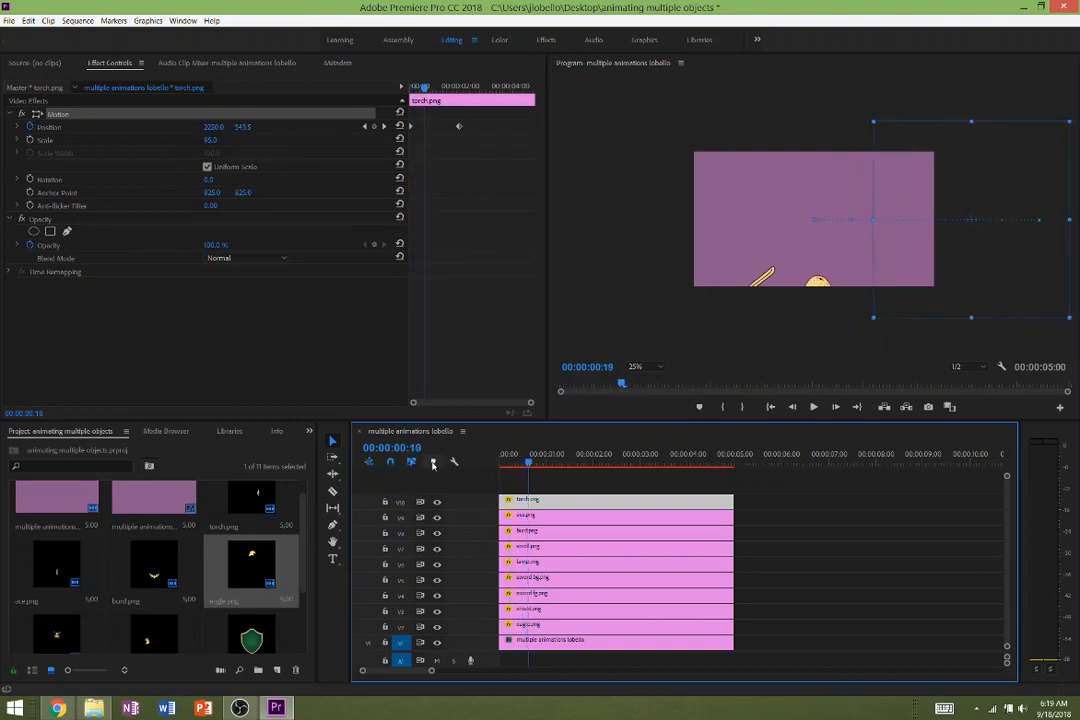
key(Right)
key(Right)
key(Right)
key(Right)
key(Right)
key(Right)
key(Right)
key(Right)
key(Right)
key(Right)
key(Right)
key(Right)
key(Right)
key(Right)
key(Right)
key(Right)
key(Right)
key(Right)
key(Right)
key(Right)
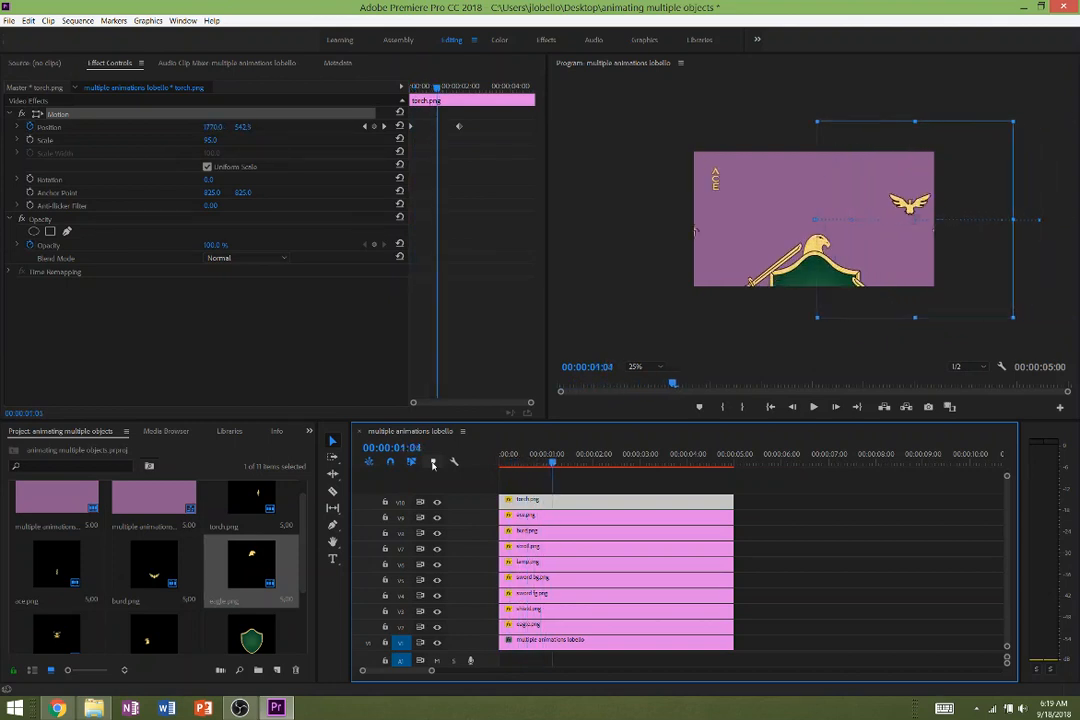
key(Left)
key(Left)
key(Left)
key(Left)
key(Left)
key(Left)
key(Left)
key(Left)
key(Left)
key(Left)
key(Left)
key(Left)
key(Left)
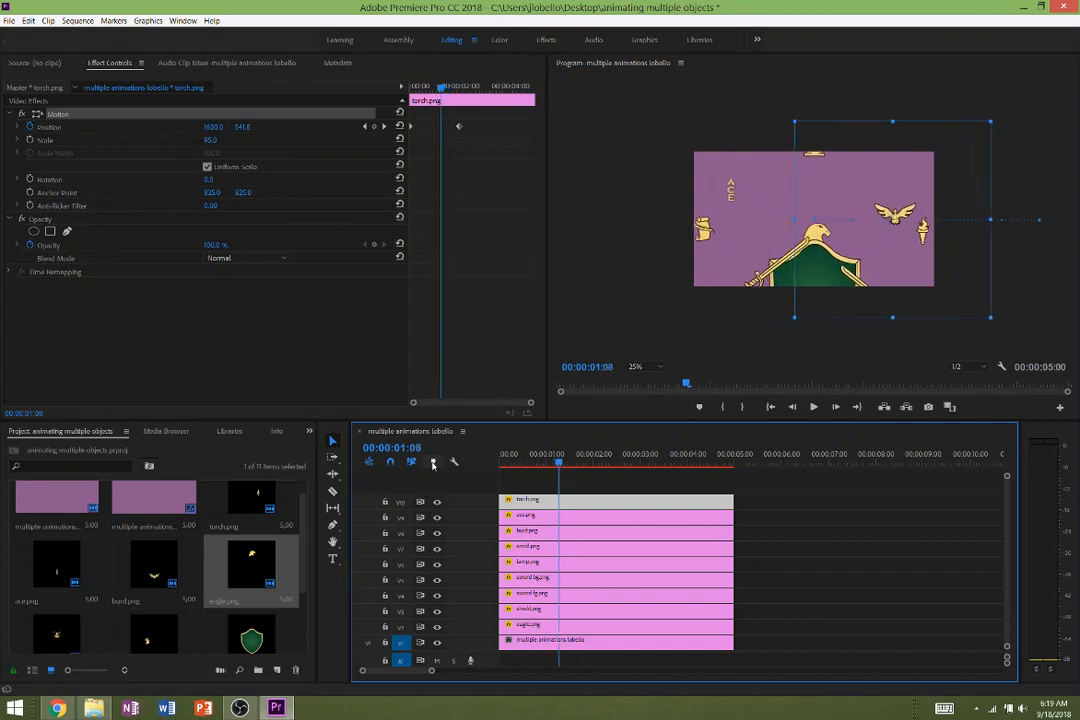
Step backward frame by frame from 00:00:01:08 to 00:00:00:00 to review the pieces leaving the frame.
key(Left)
key(Left)
key(Left)
key(Left)
key(Left)
key(Left)
key(Left)
key(Left)
key(Left)
key(Left)
key(Left)
key(Left)
key(Left)
key(Left)
key(Left)
key(Left)
key(Left)
key(Left)
key(Left)
key(Left)
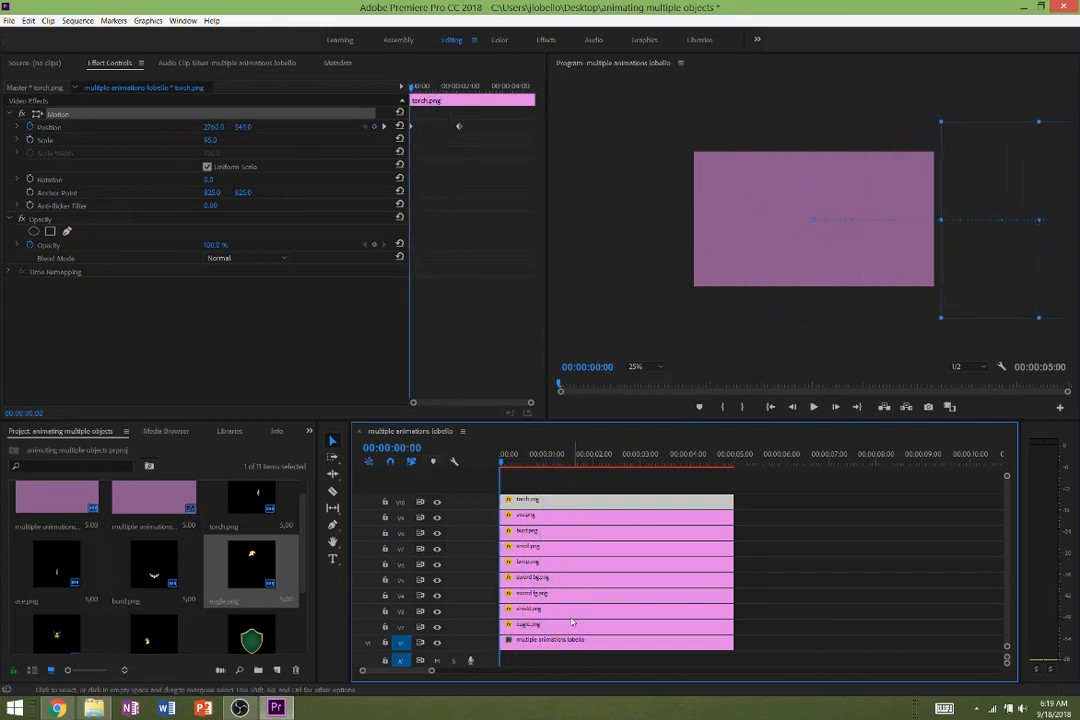
Check the background sword's motion path, and move the foreground sword's starting position farther off-screen below the lower-left corner, to about -475, 1860.
click(533, 578)
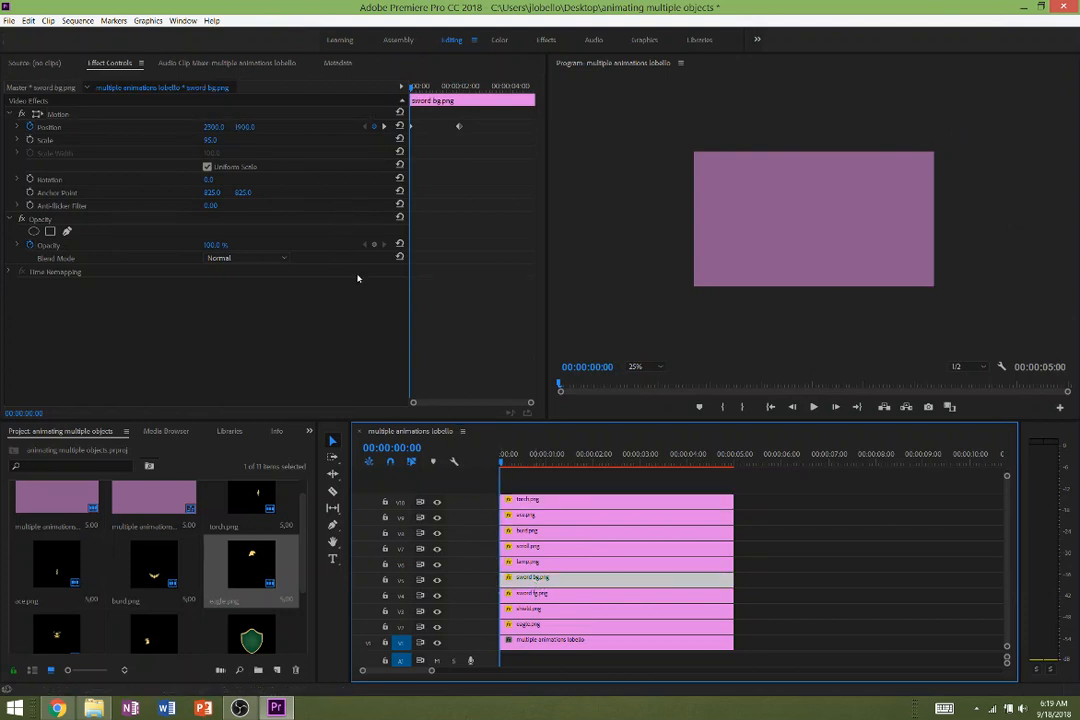
click(53, 132)
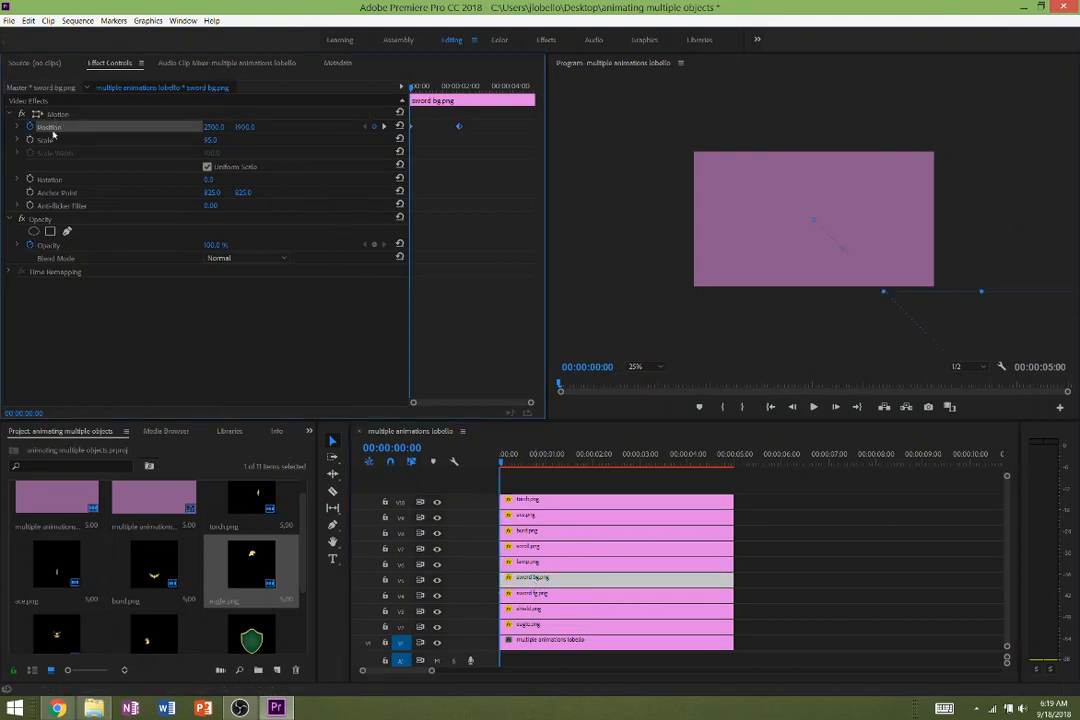
click(533, 596)
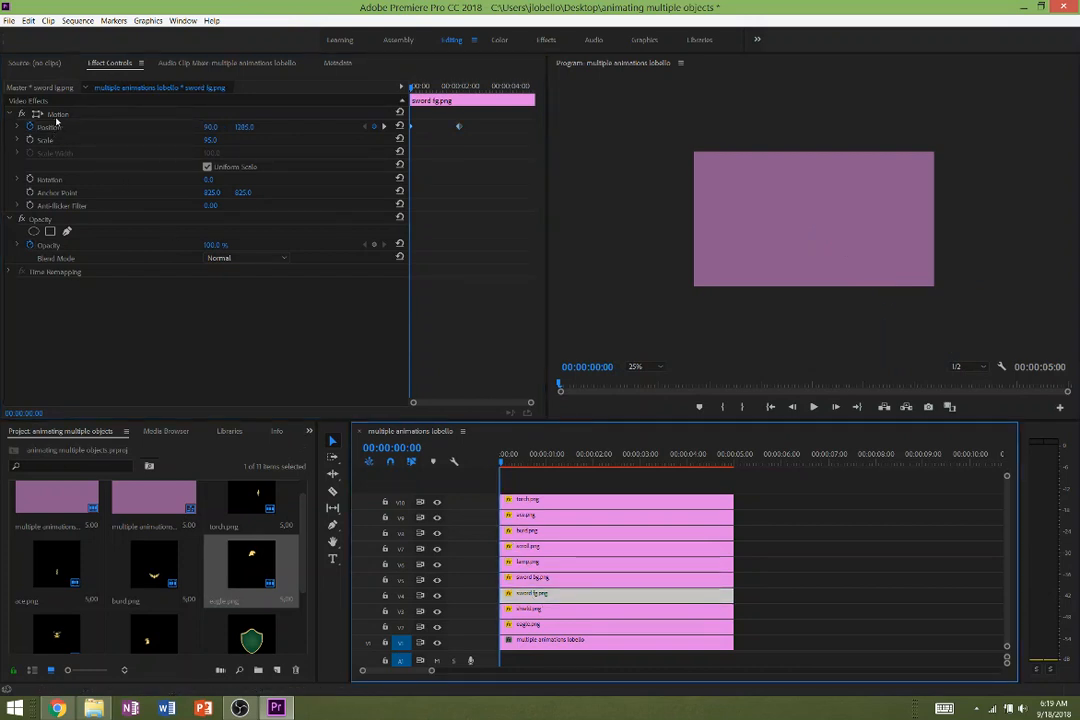
click(58, 121)
click(50, 130)
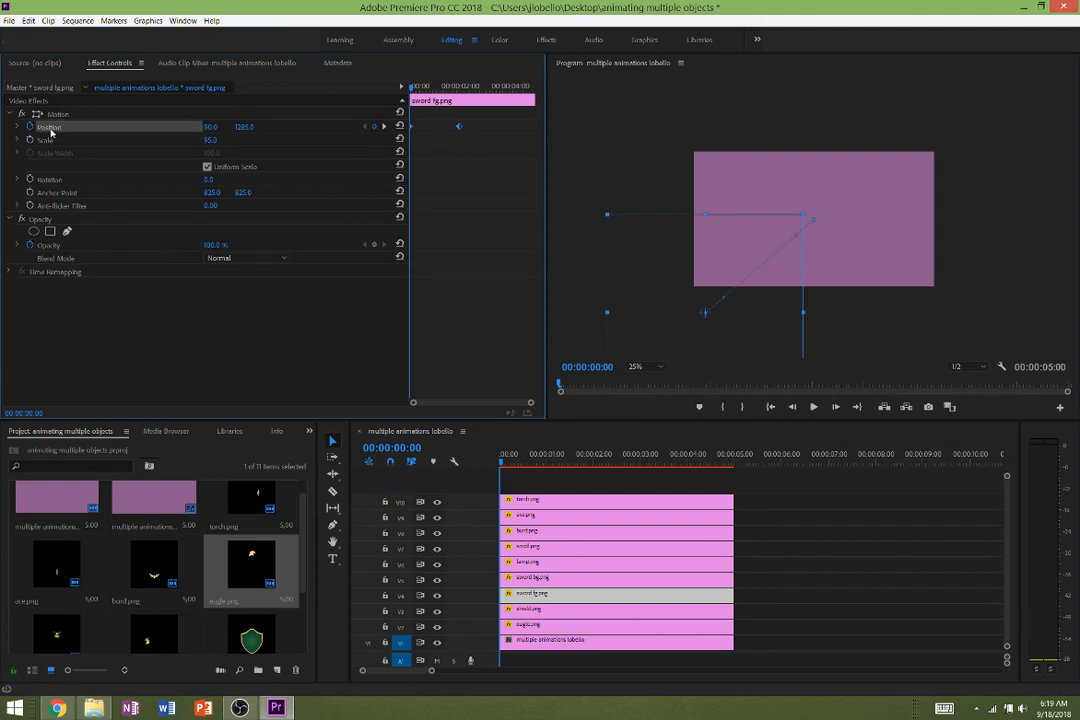
drag(742, 313, 670, 385)
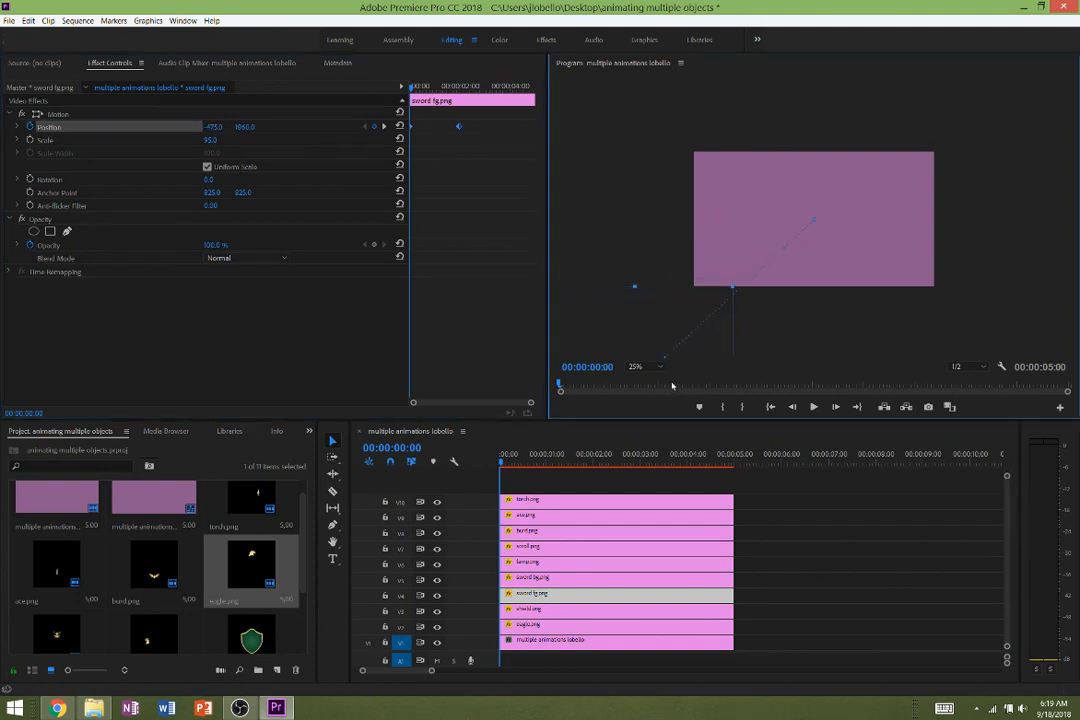
Play the sequence from the start past two seconds to preview the adjusted sword, and return the playhead to the beginning.
drag(594, 455, 418, 449)
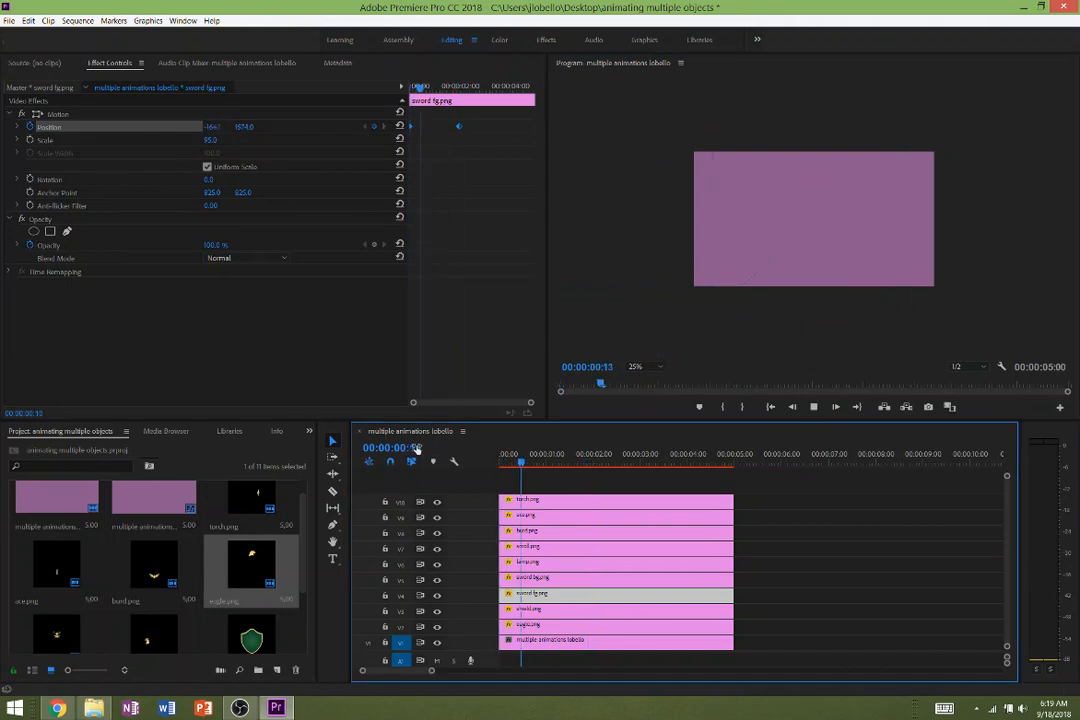
key(space)
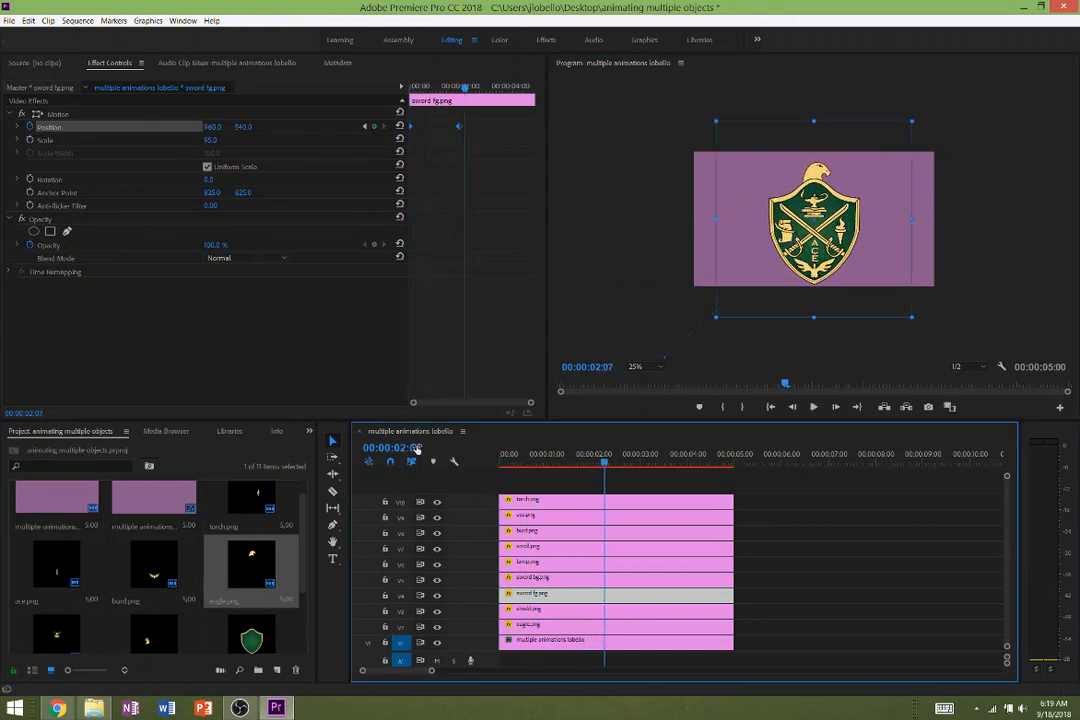
drag(564, 462, 465, 466)
Step forward frame by frame from the start to 00:00:02:02 to check how both swords enter and line up.
key(Right)
key(Right)
key(Right)
key(Right)
key(Right)
key(Right)
key(Right)
key(Right)
key(Right)
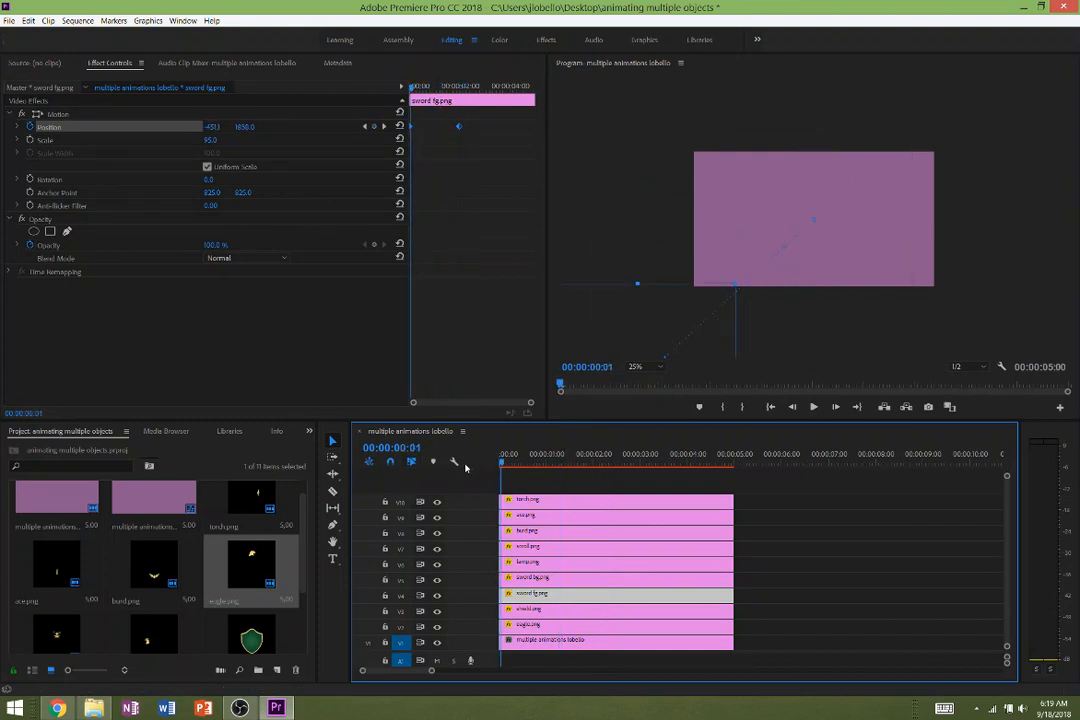
key(Right)
key(Right)
key(Right)
key(Right)
key(Right)
key(Right)
key(Right)
key(Right)
key(Right)
key(Right)
key(Right)
key(Right)
key(Right)
key(Right)
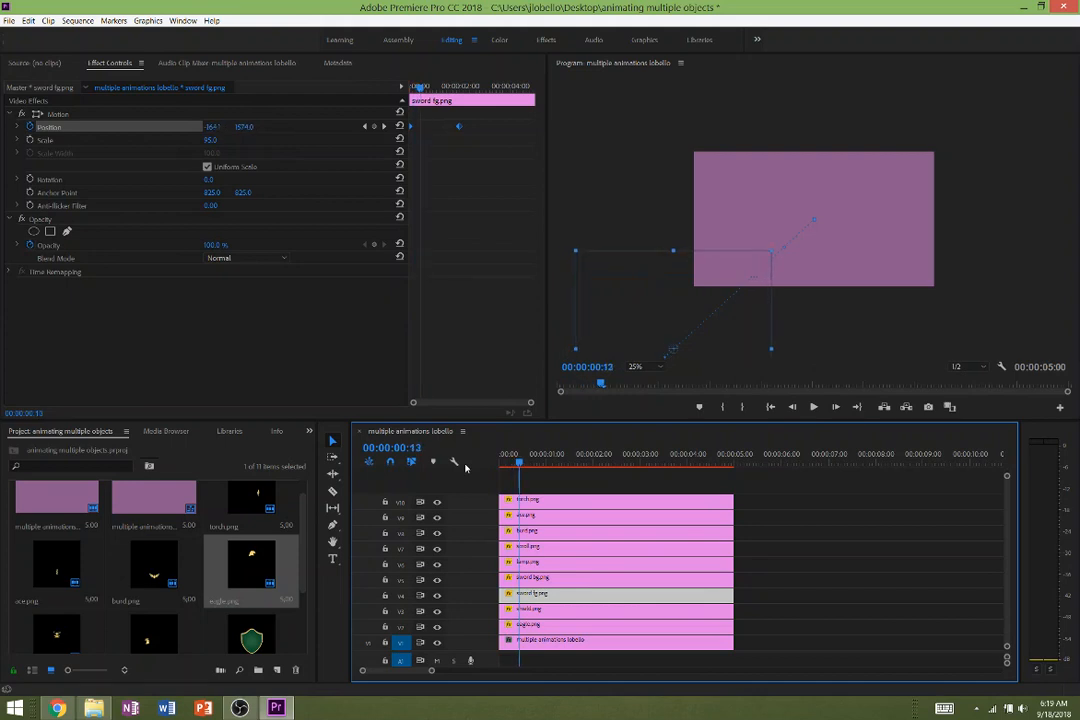
key(Right)
key(Right)
key(Right)
key(Right)
key(Right)
key(Right)
key(Right)
key(Right)
key(Right)
key(Right)
key(Right)
key(Right)
key(Right)
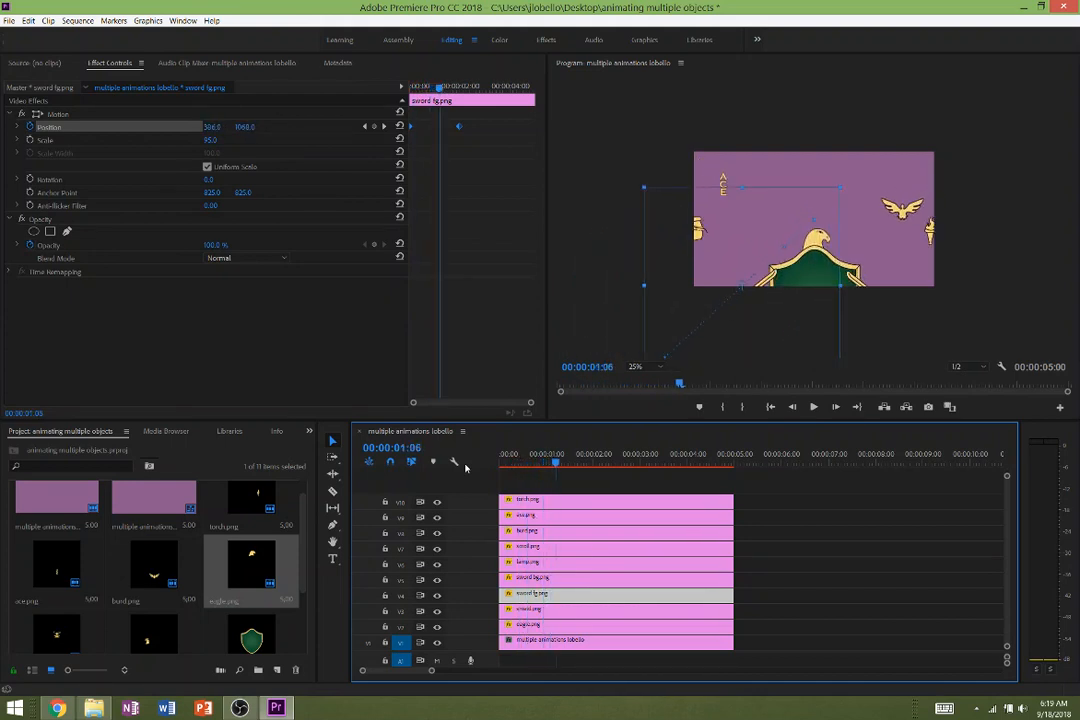
key(Right)
key(Right)
key(Right)
key(Right)
key(Right)
key(Right)
key(Right)
key(Right)
key(Right)
key(Right)
key(Right)
key(Right)
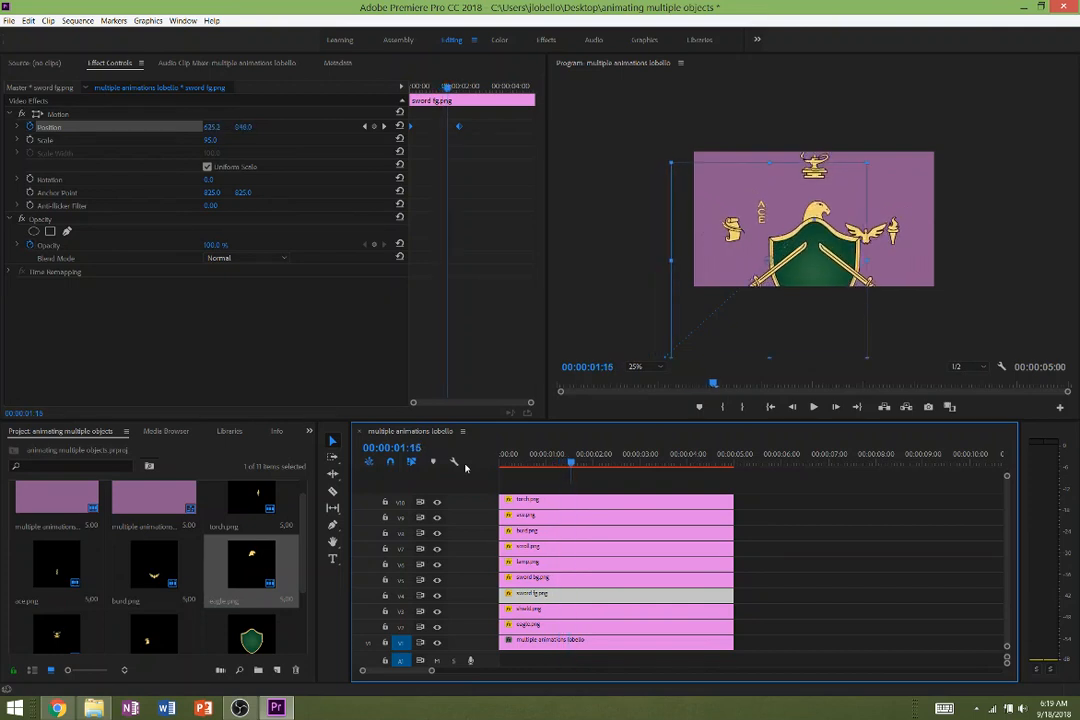
key(Right)
key(Right)
key(Right)
key(Right)
key(Right)
key(Right)
key(Right)
key(Right)
key(Right)
key(Right)
key(Right)
key(Right)
key(Right)
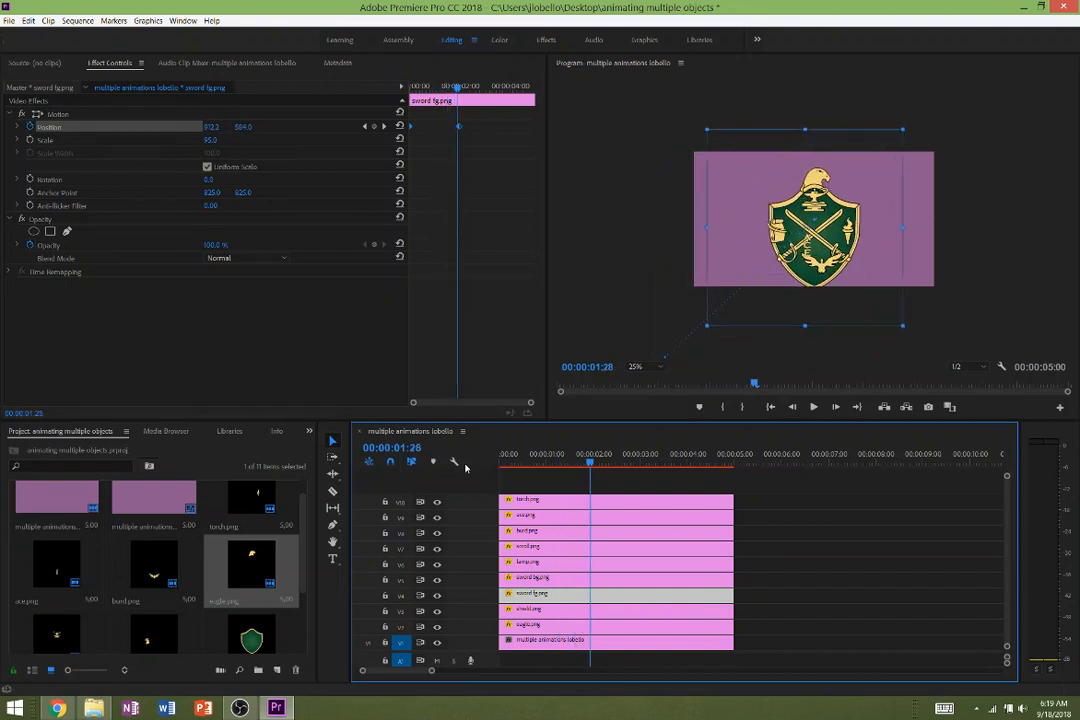
key(Right)
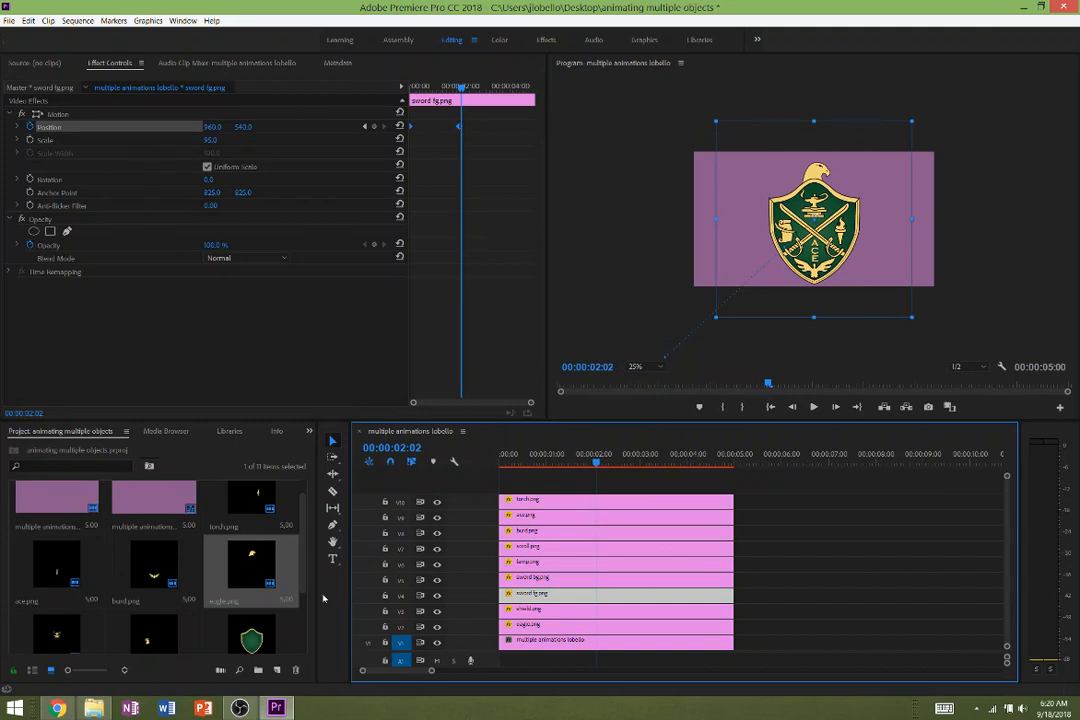
Deselect the clips and add a text title with the surname in capitals beside the shield's lower left at 00:00:02:02.
click(262, 645)
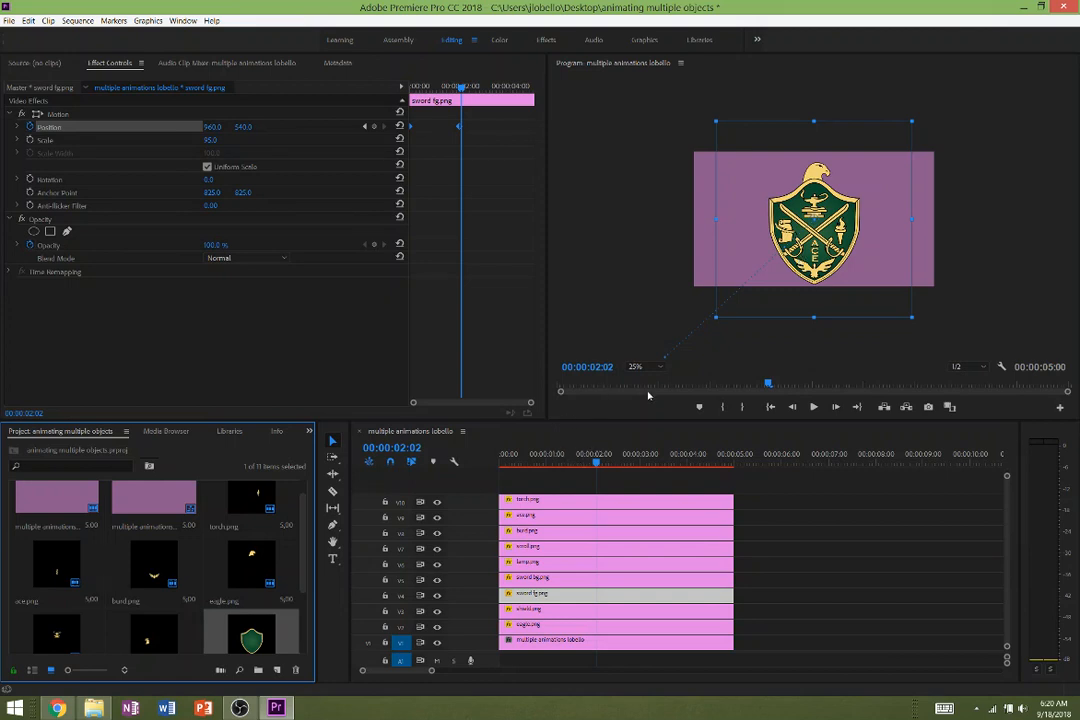
click(778, 493)
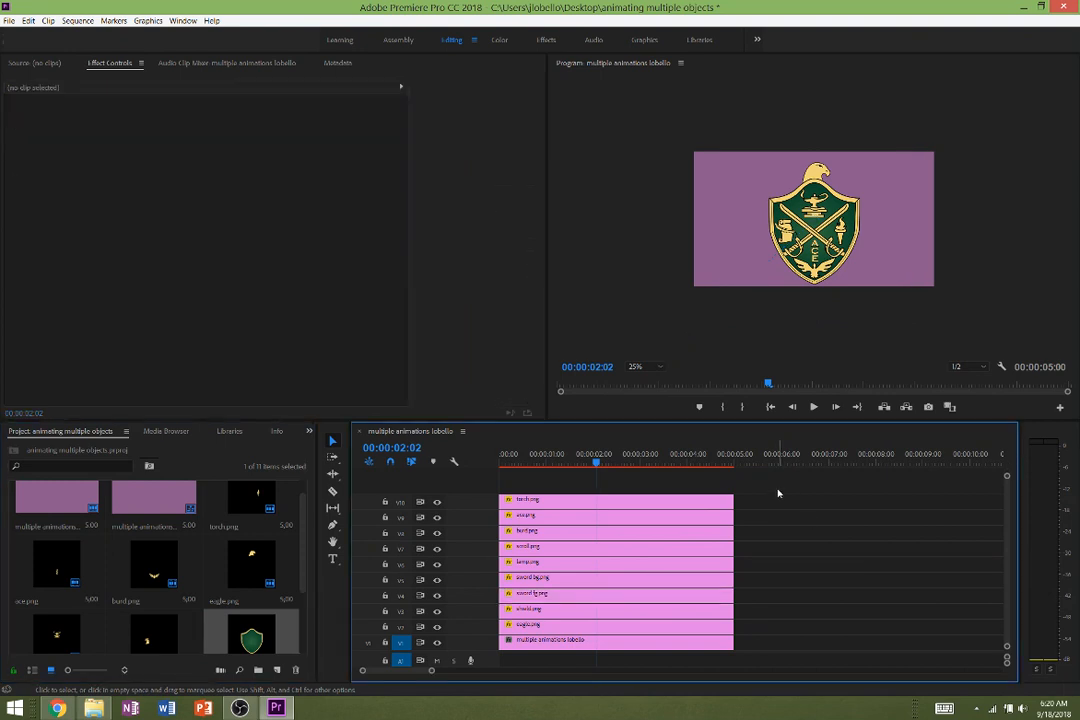
click(333, 558)
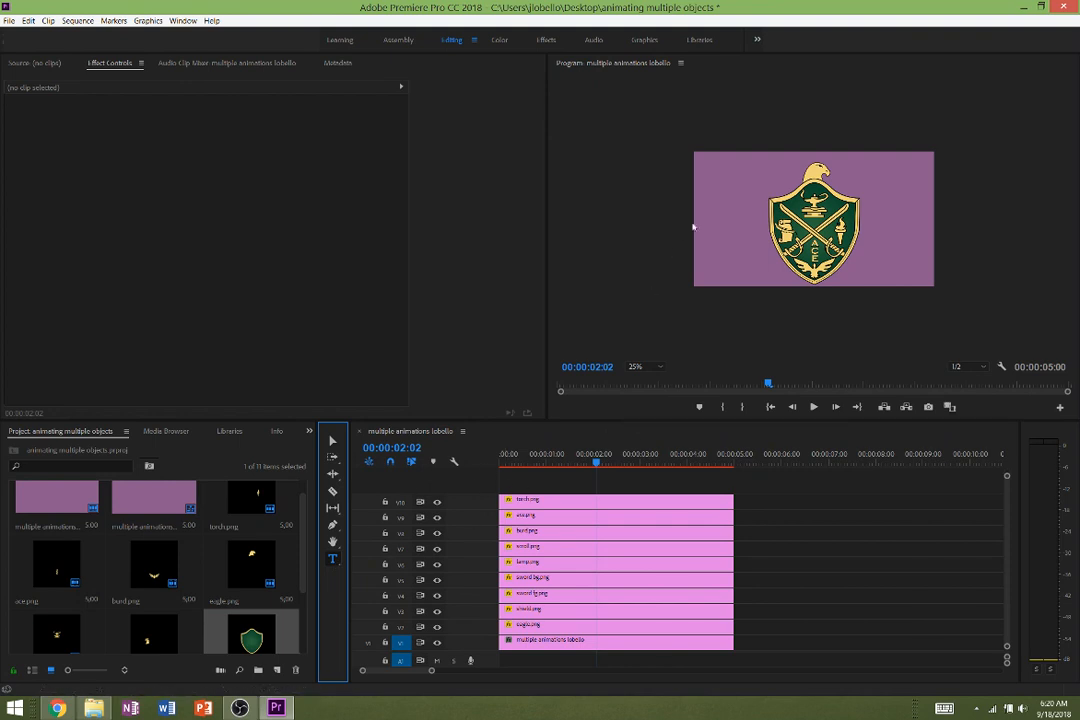
click(711, 268)
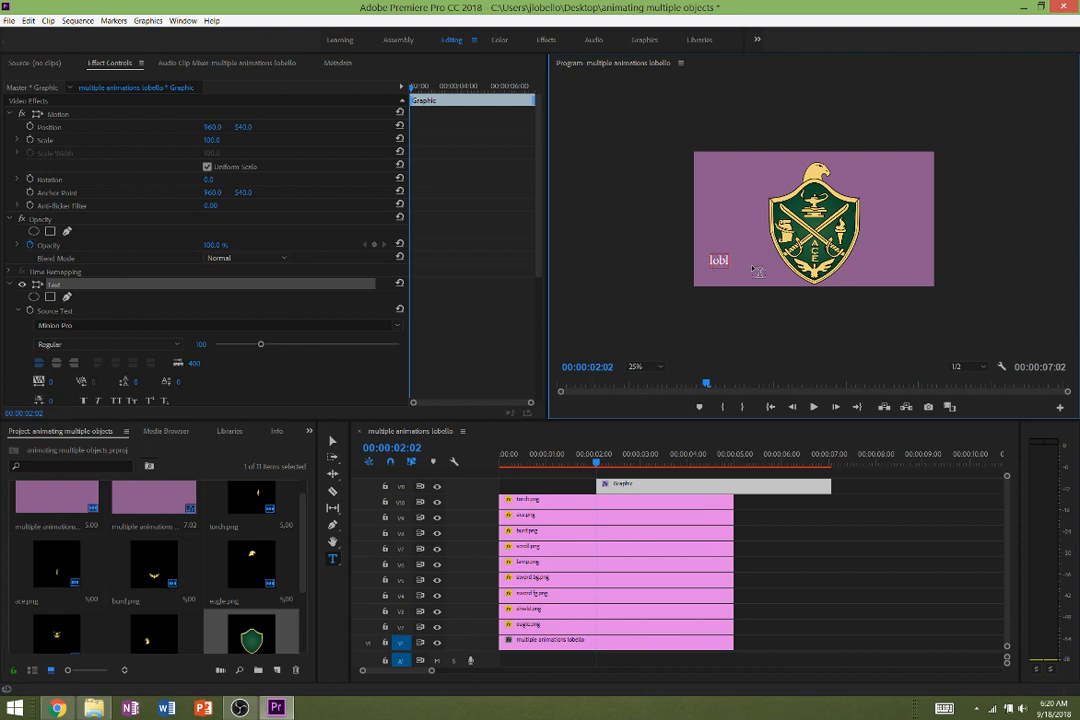
text(LOBELLO)
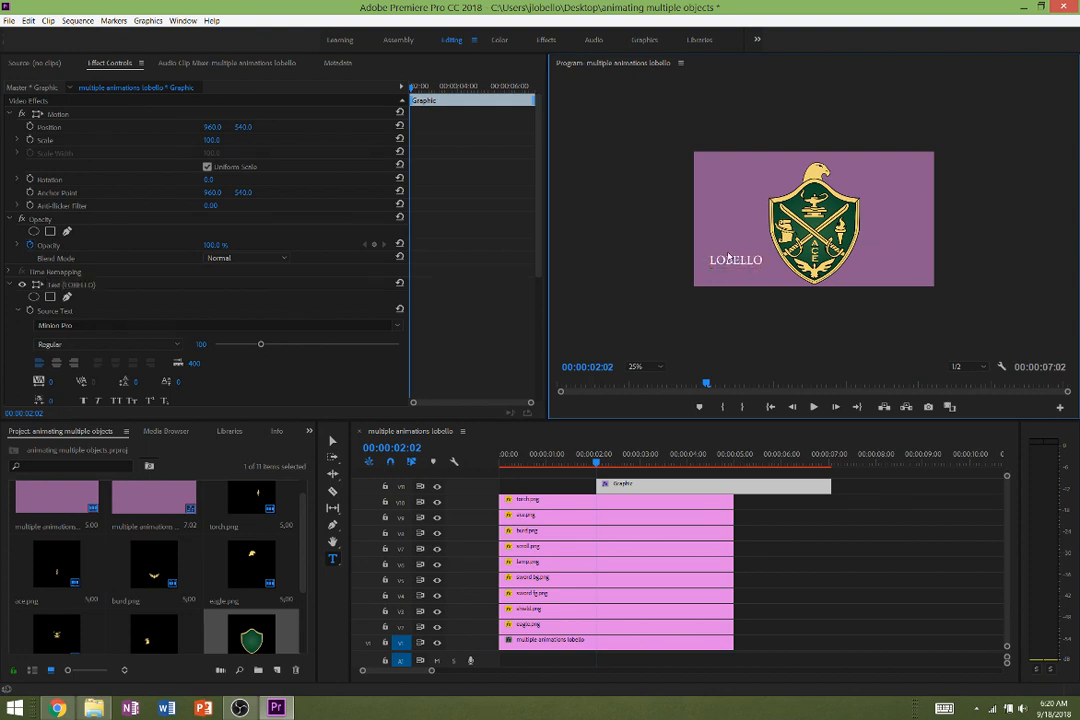
key(Escape)
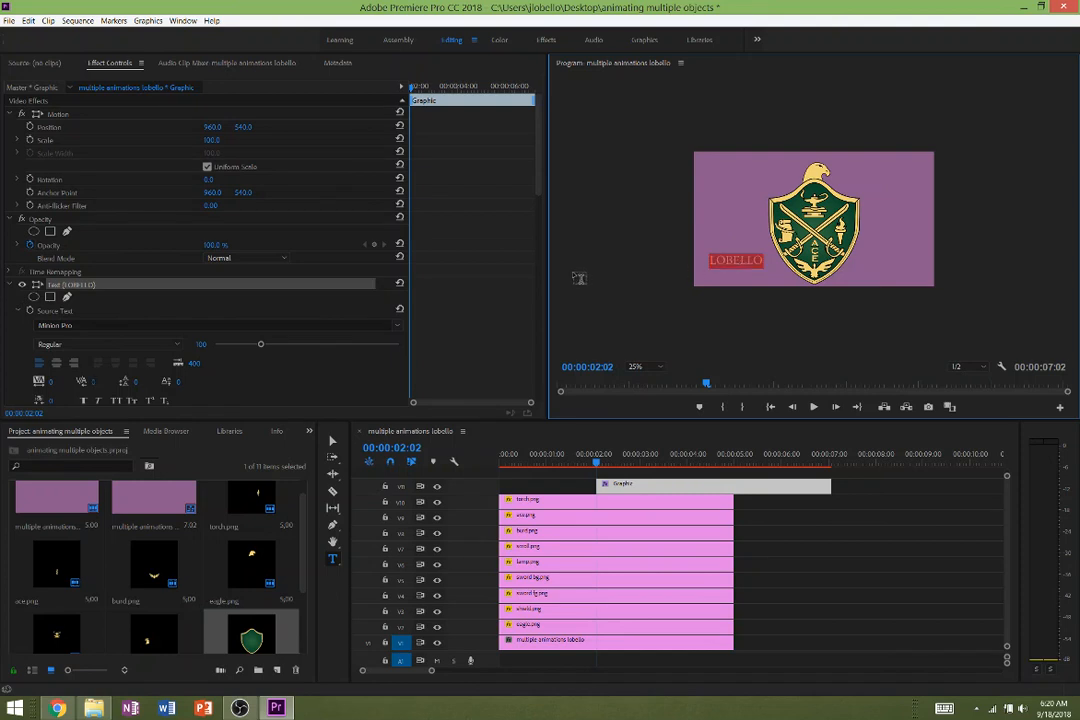
Set the surname title's font to Snaps Taste Outline.
click(398, 326)
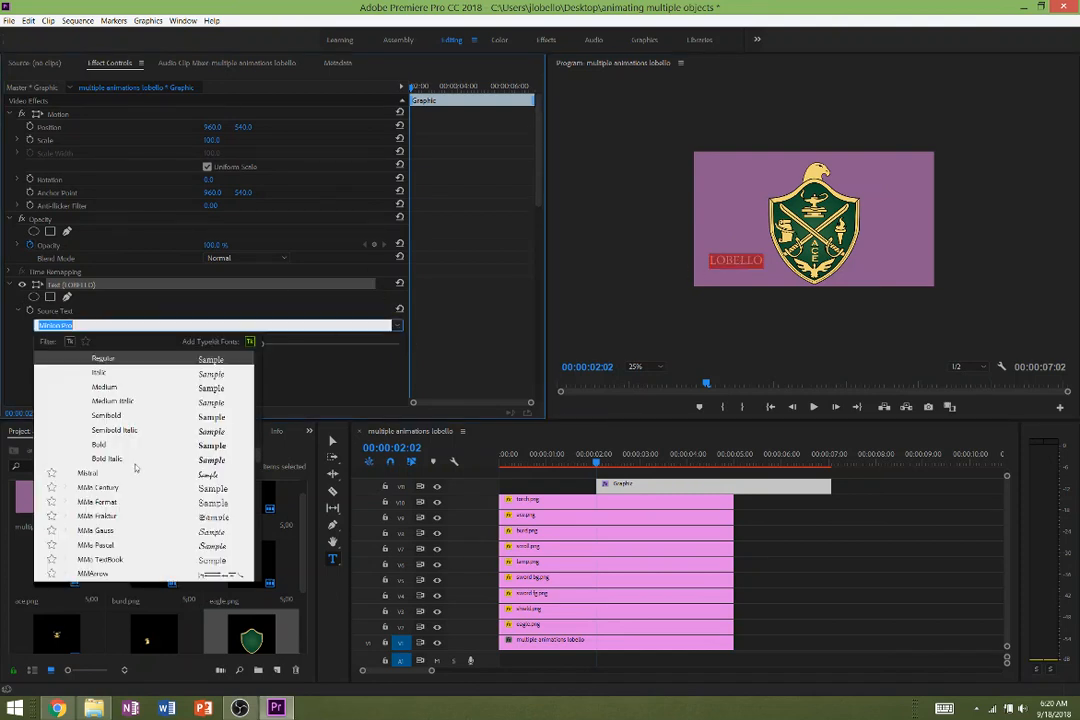
click(253, 493)
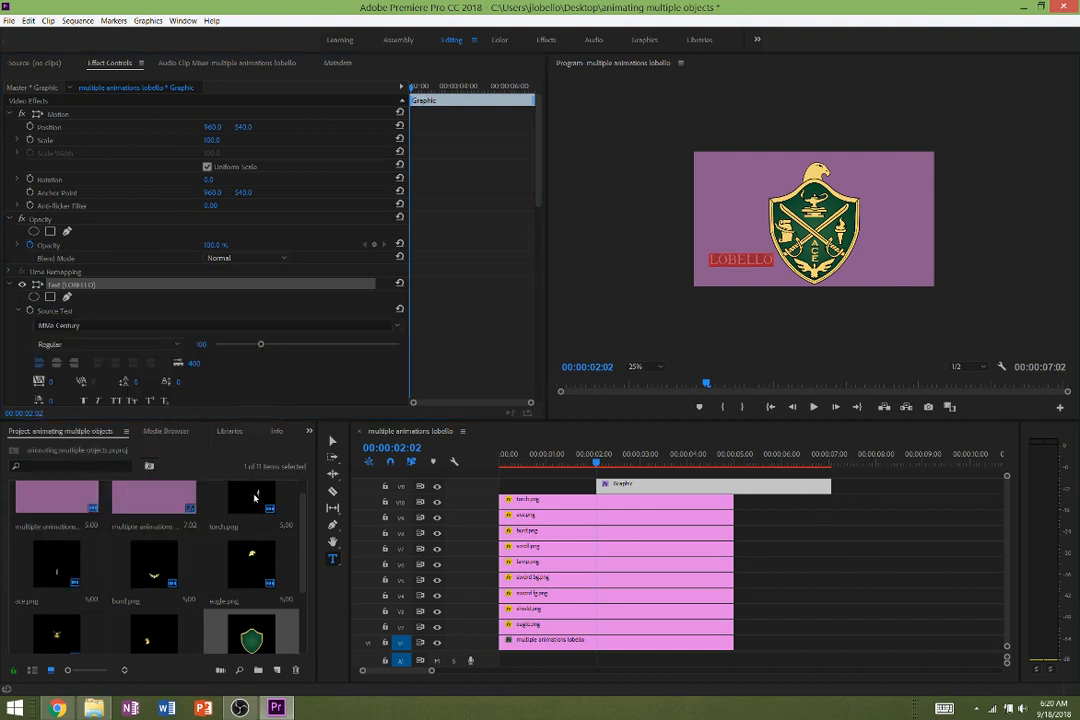
click(385, 326)
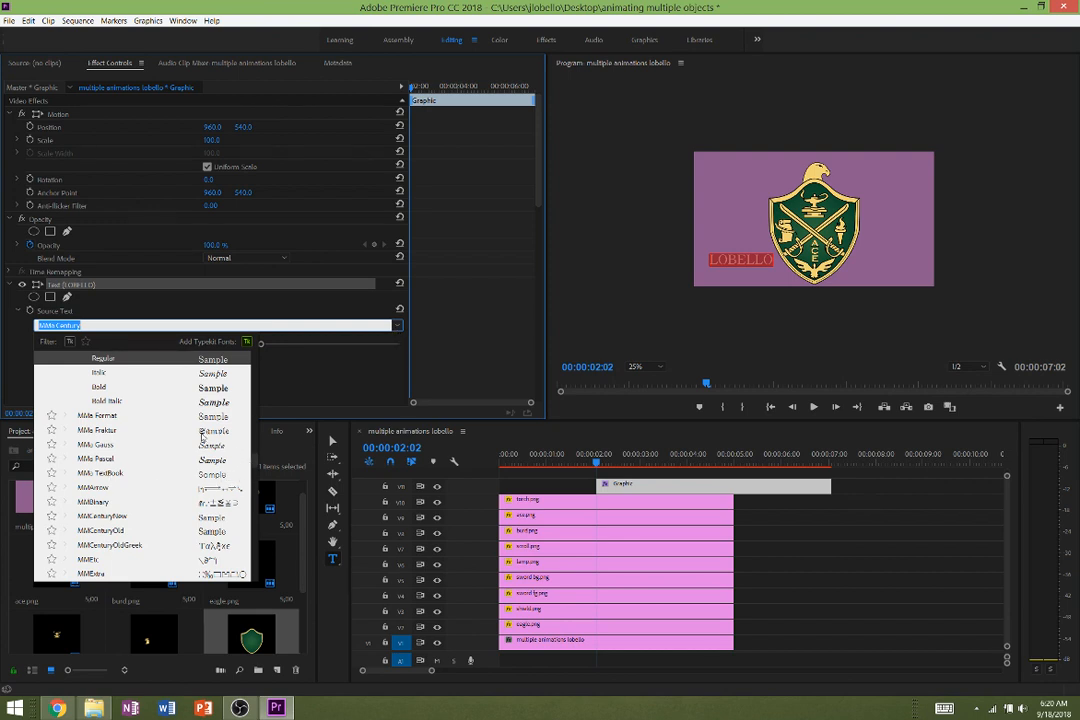
drag(255, 462, 248, 499)
click(107, 533)
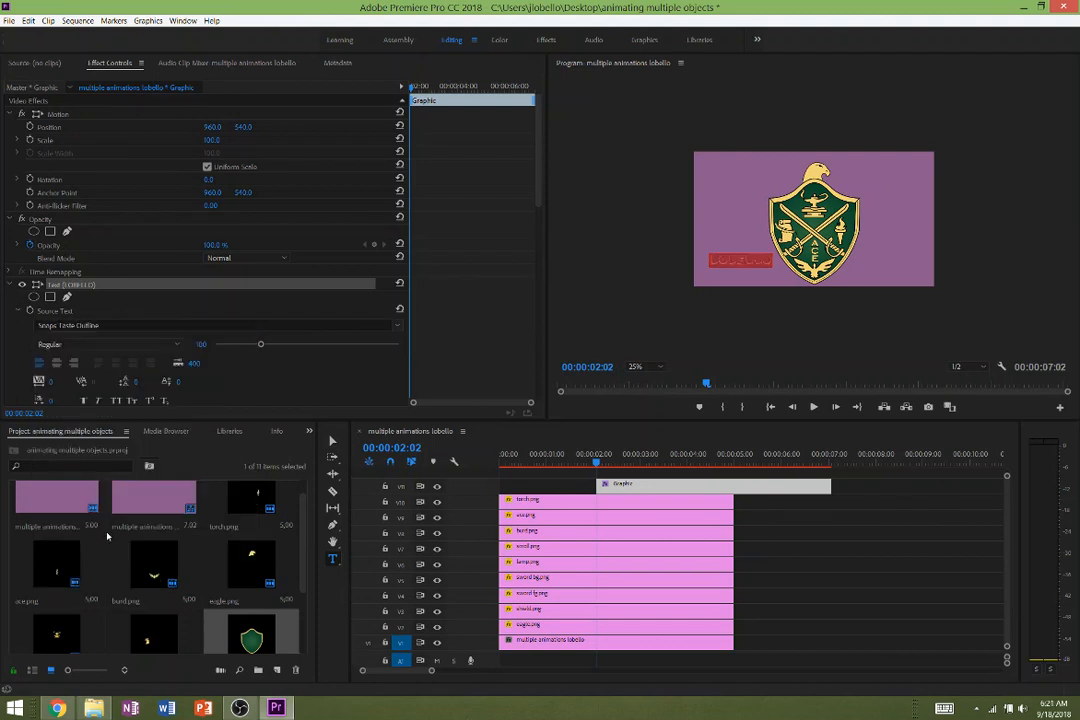
click(645, 240)
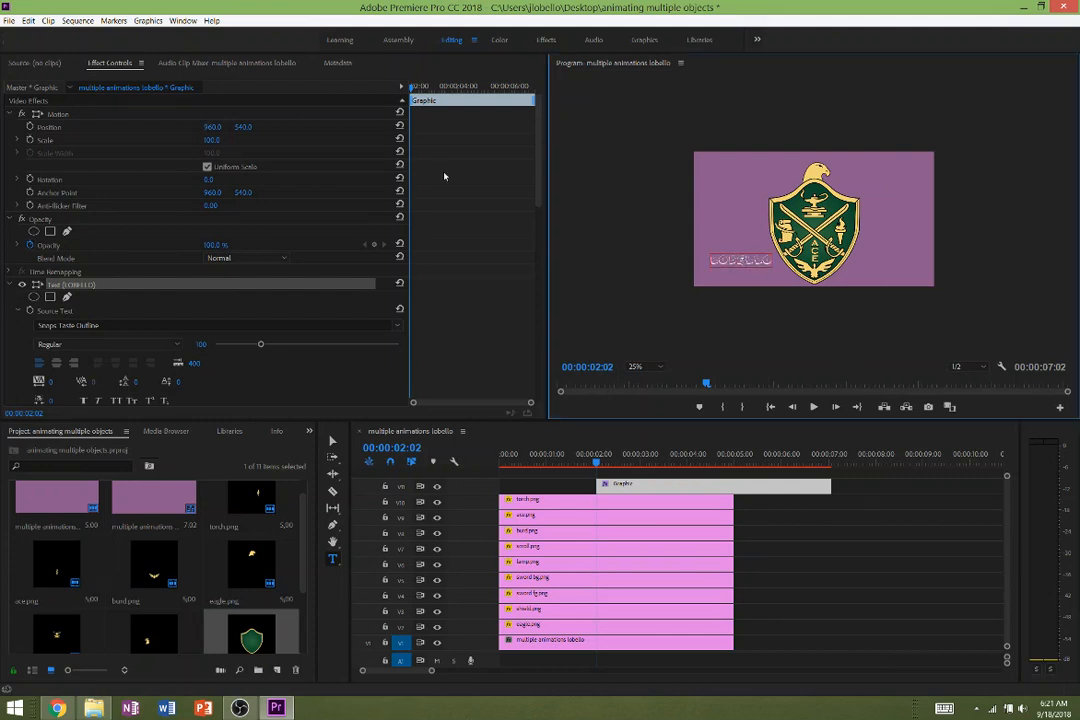
Fit the preview to its window and move the title clip on V11 to start at 00:00:00:00, aligned with the logo clips.
click(645, 366)
click(640, 388)
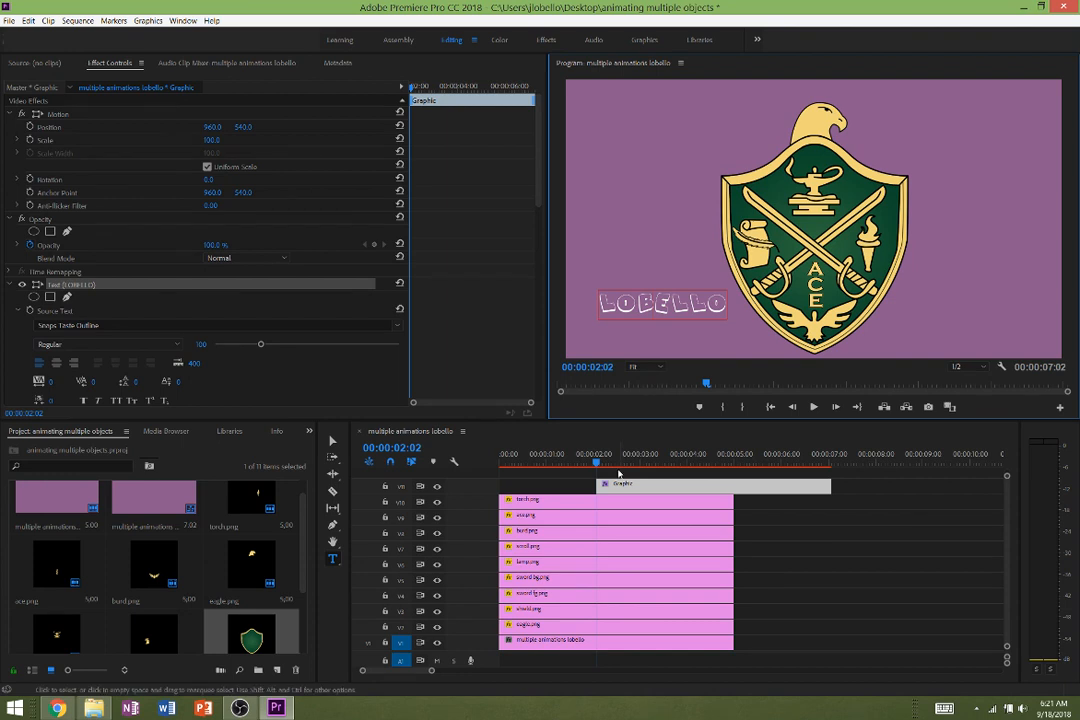
drag(627, 487, 522, 486)
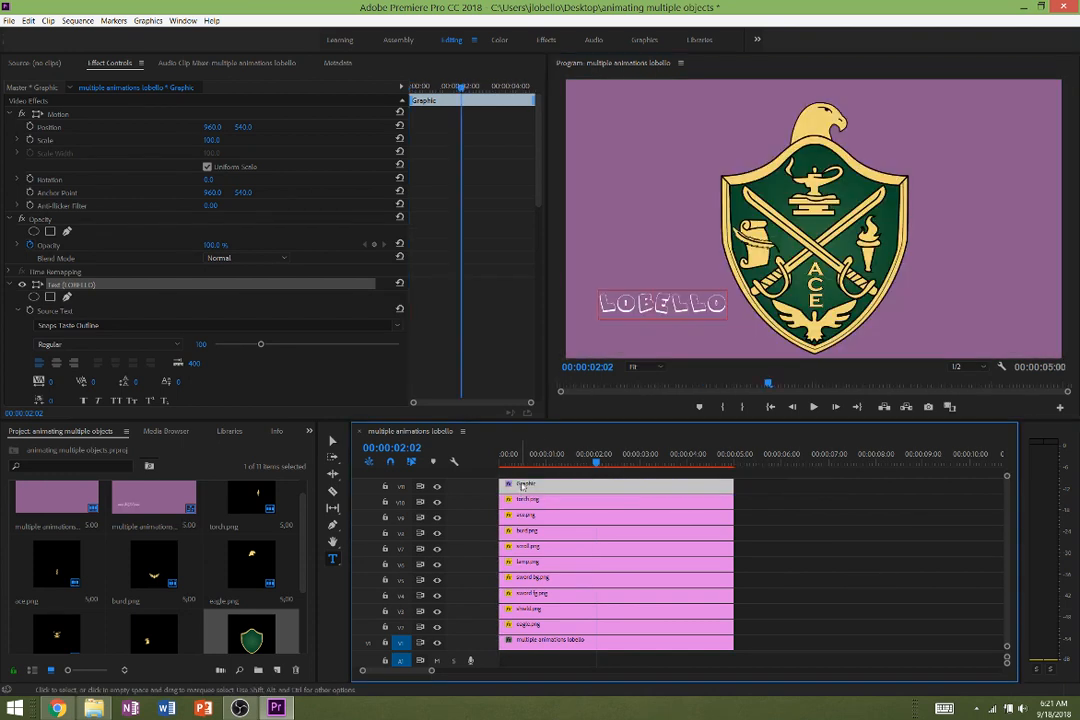
Play the sequence from the start past two seconds to preview the title with the assembling logo.
key(Home)
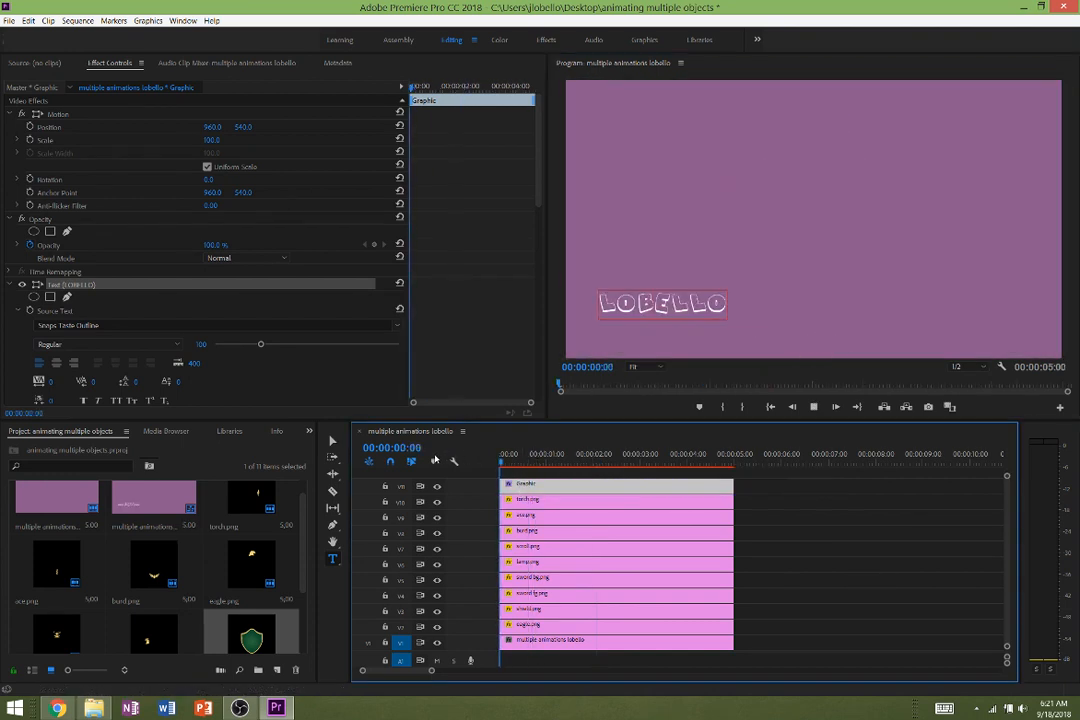
key(space)
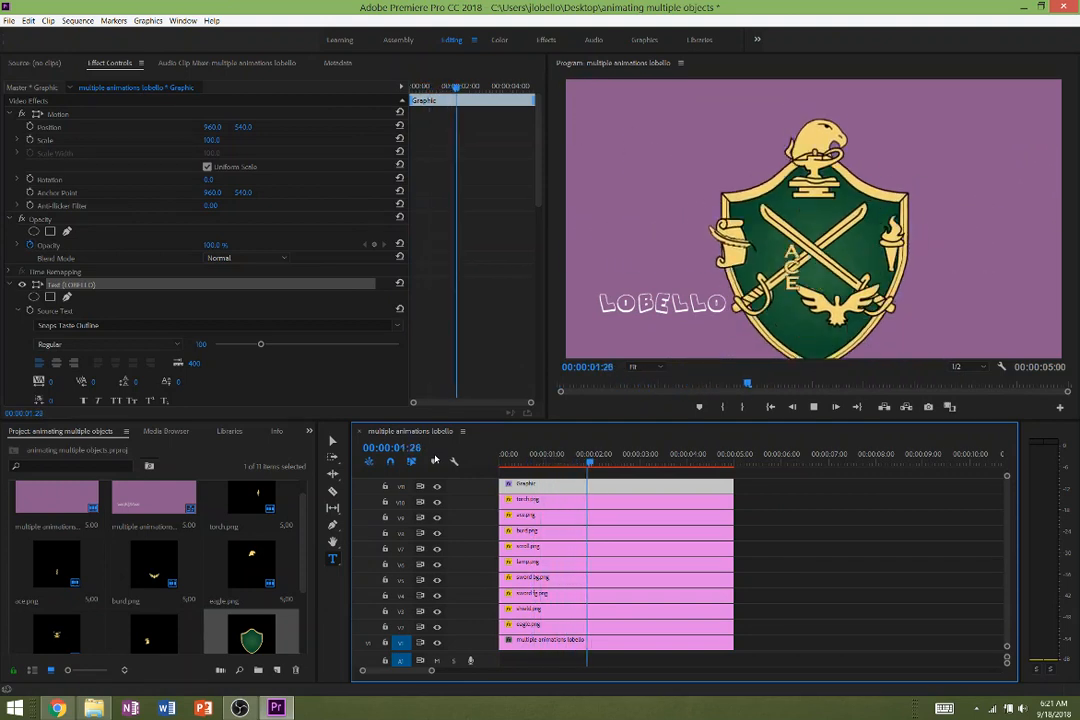
key(space)
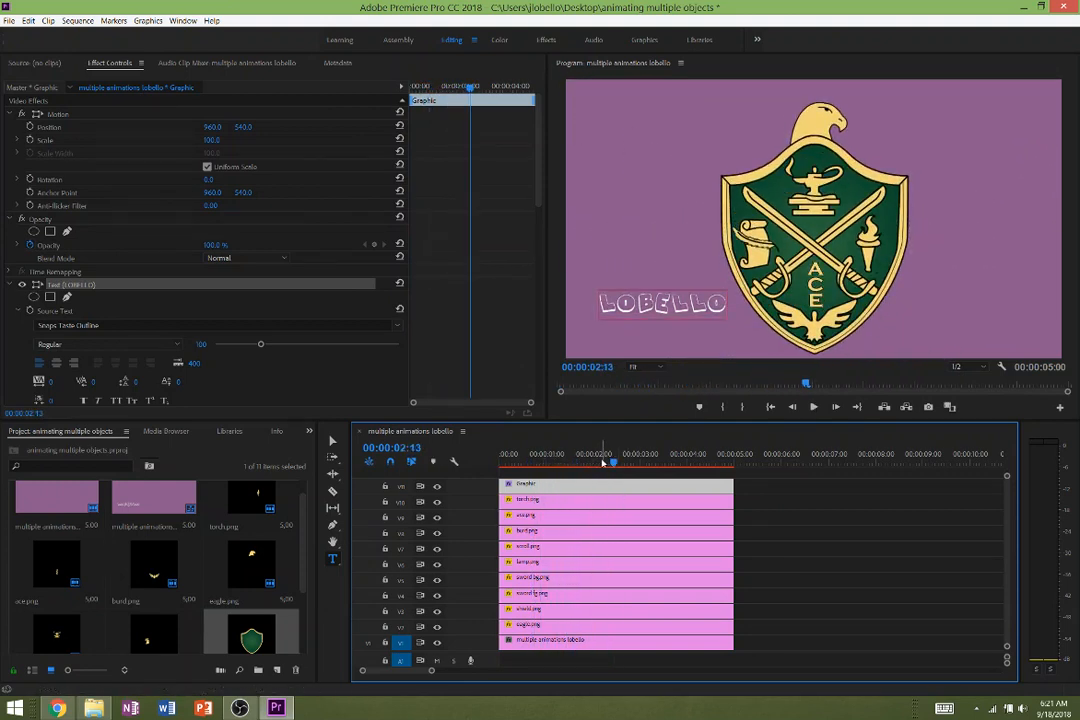
Add opacity keyframes to the title clip at 00:00:02:00 and 00:00:02:18.
mouse_move(603, 462)
mouse_down()
mouse_move(558, 460)
mouse_move(593, 463)
mouse_up()
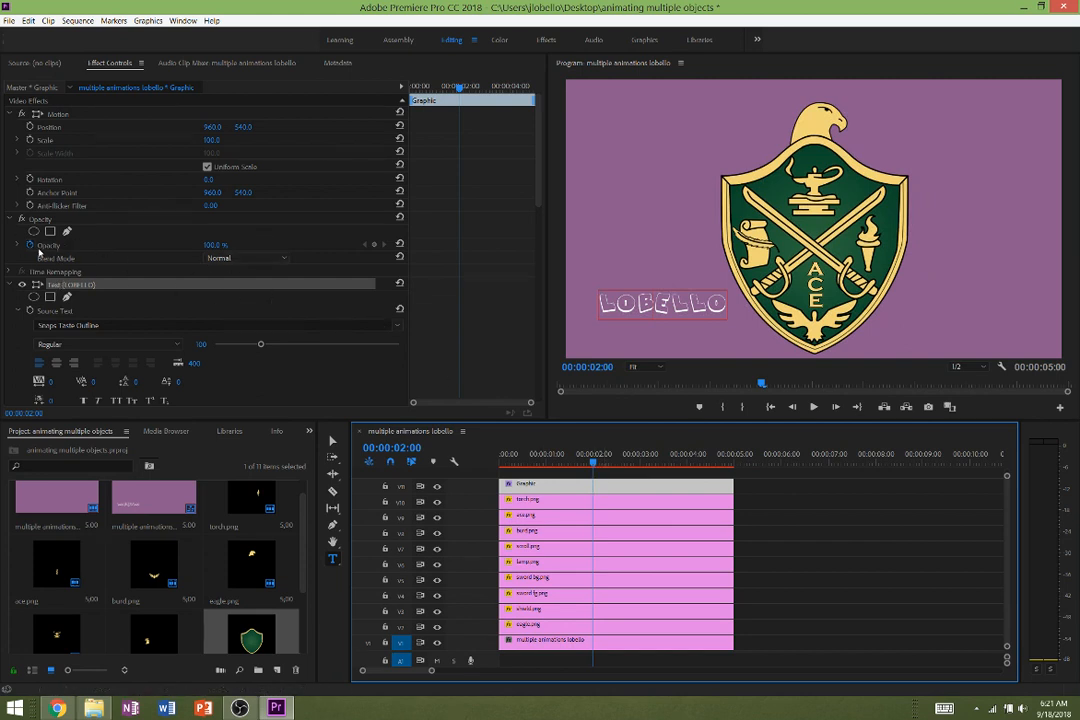
click(377, 247)
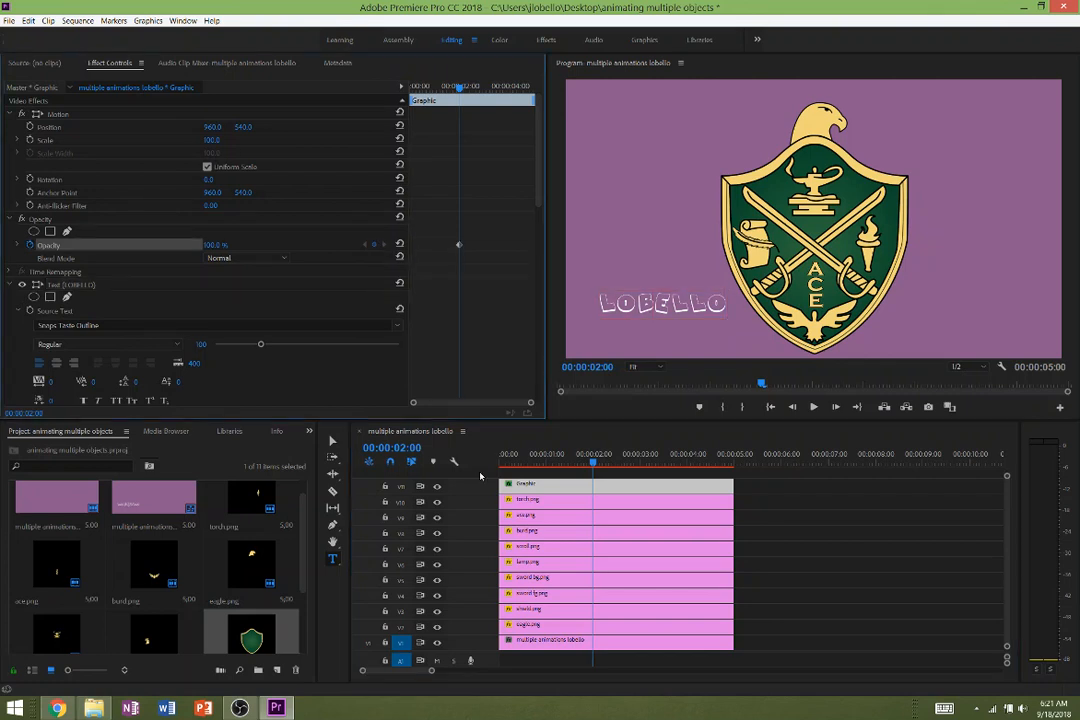
click(617, 466)
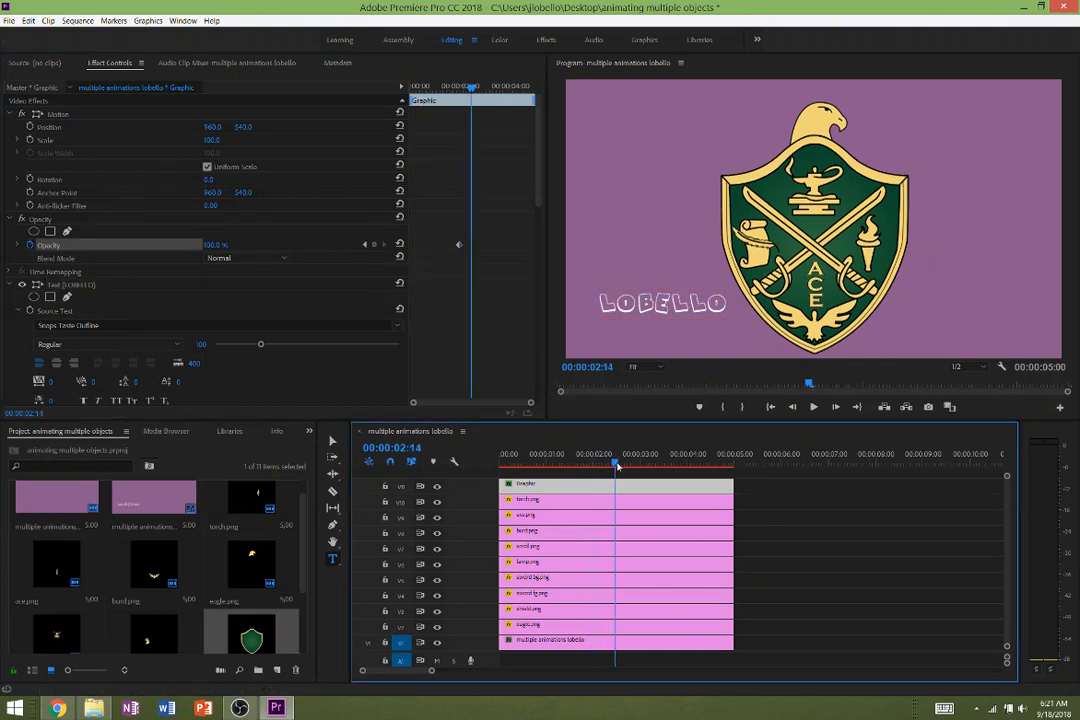
drag(617, 466, 624, 468)
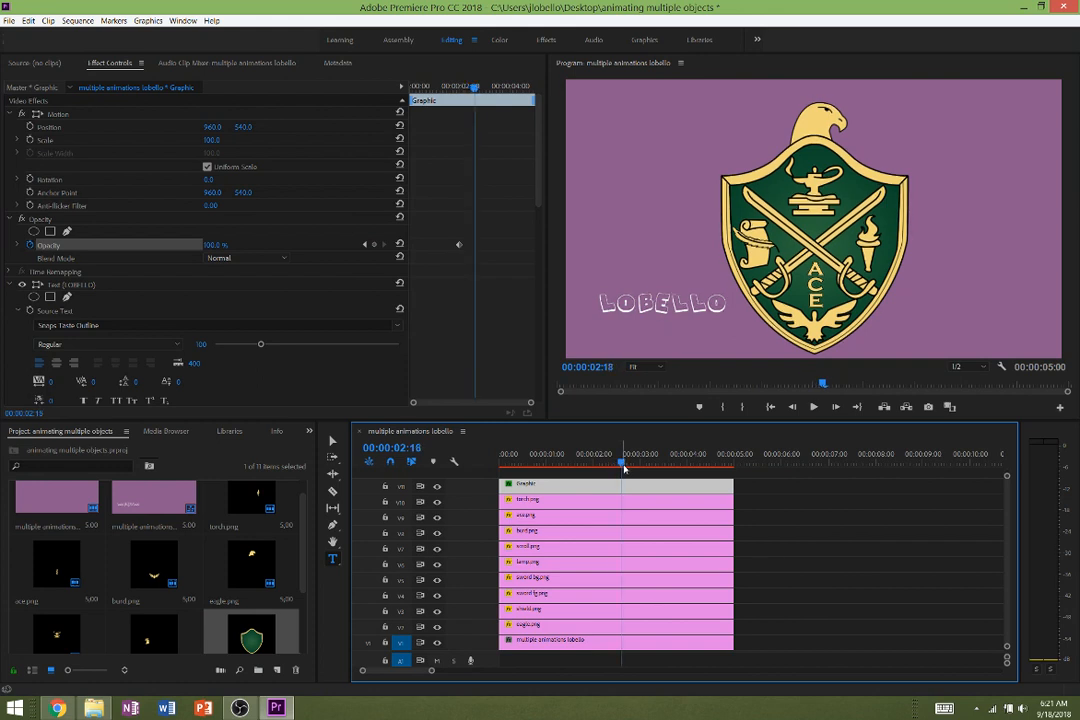
click(377, 249)
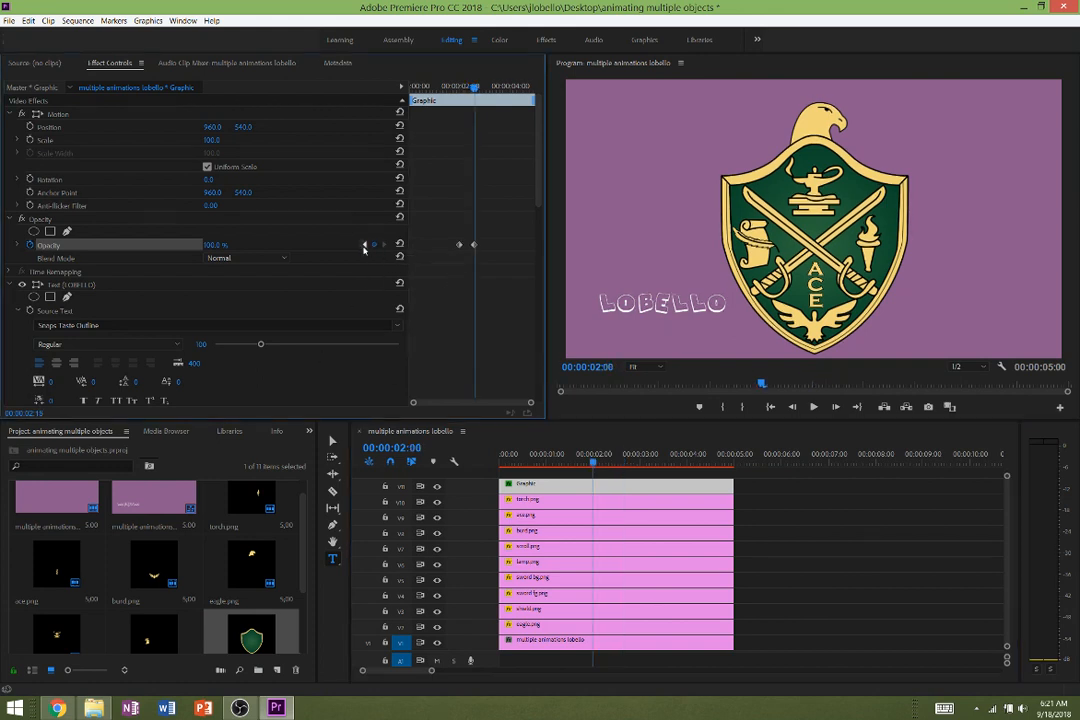
Set the surname title's opacity to 0% at its first keyframe, at 00:00:02:00.
click(366, 245)
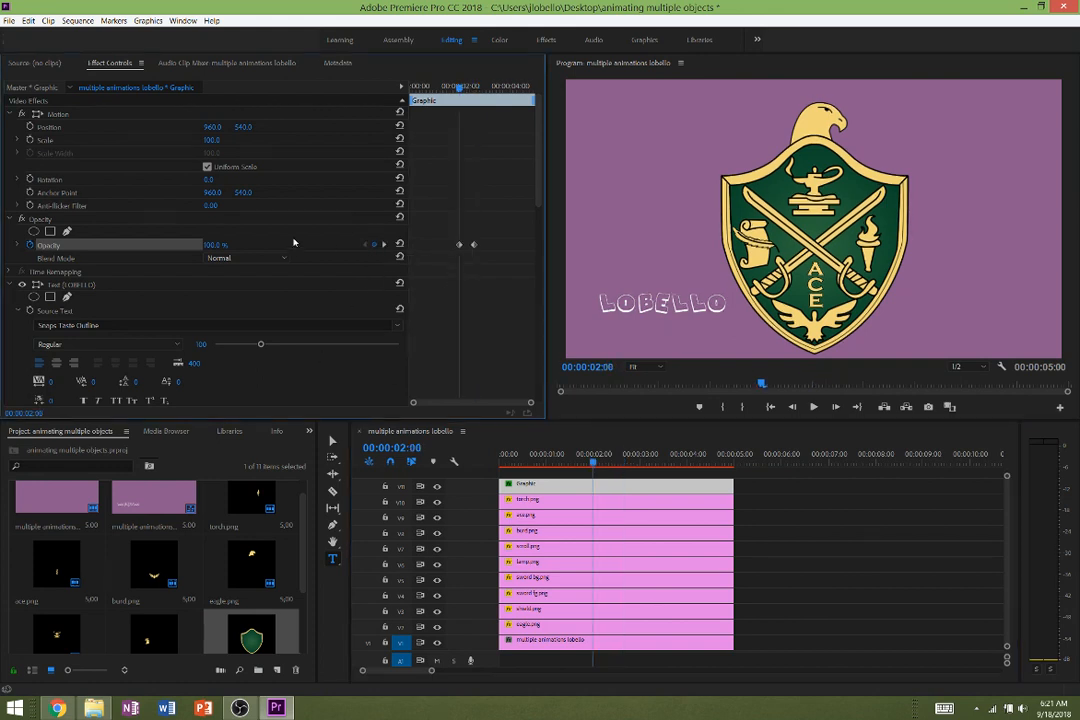
click(215, 245)
text(0)
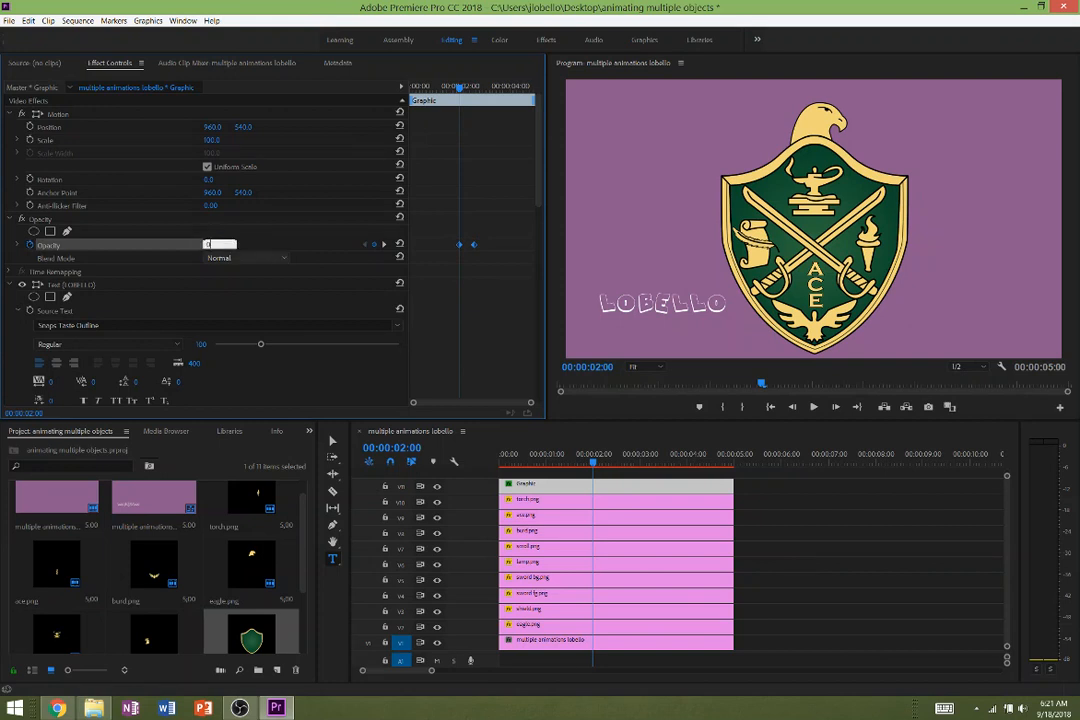
key(Return)
Play the sequence from the start to preview the title's fade-in with the assembling logo.
click(443, 450)
key(Home)
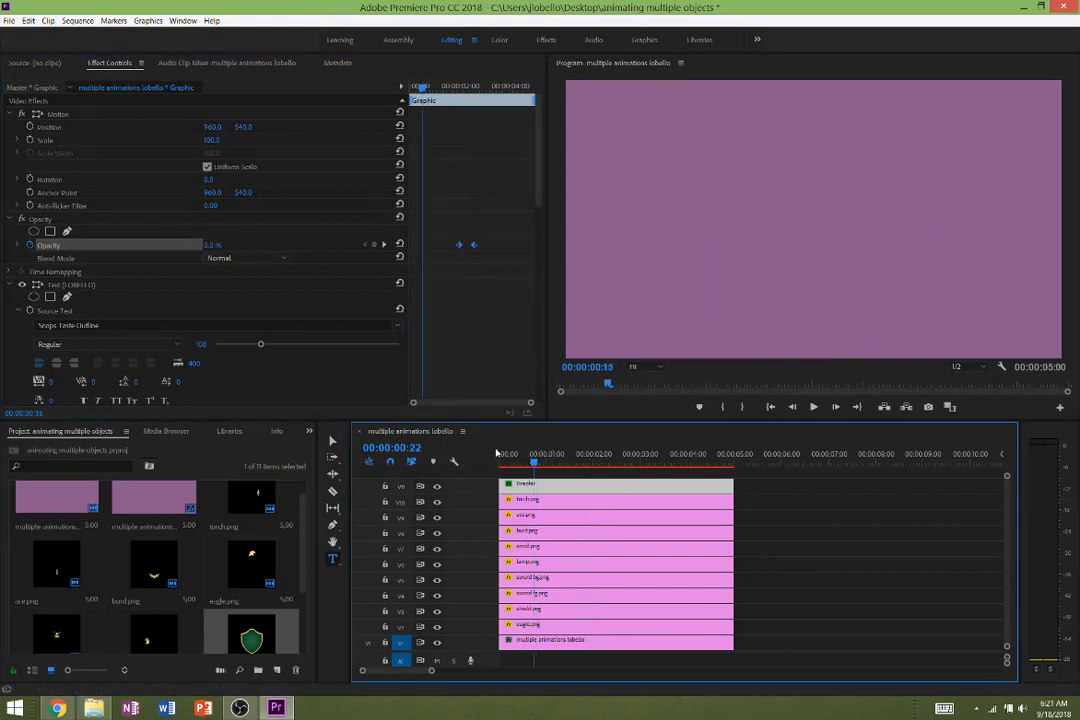
key(space)
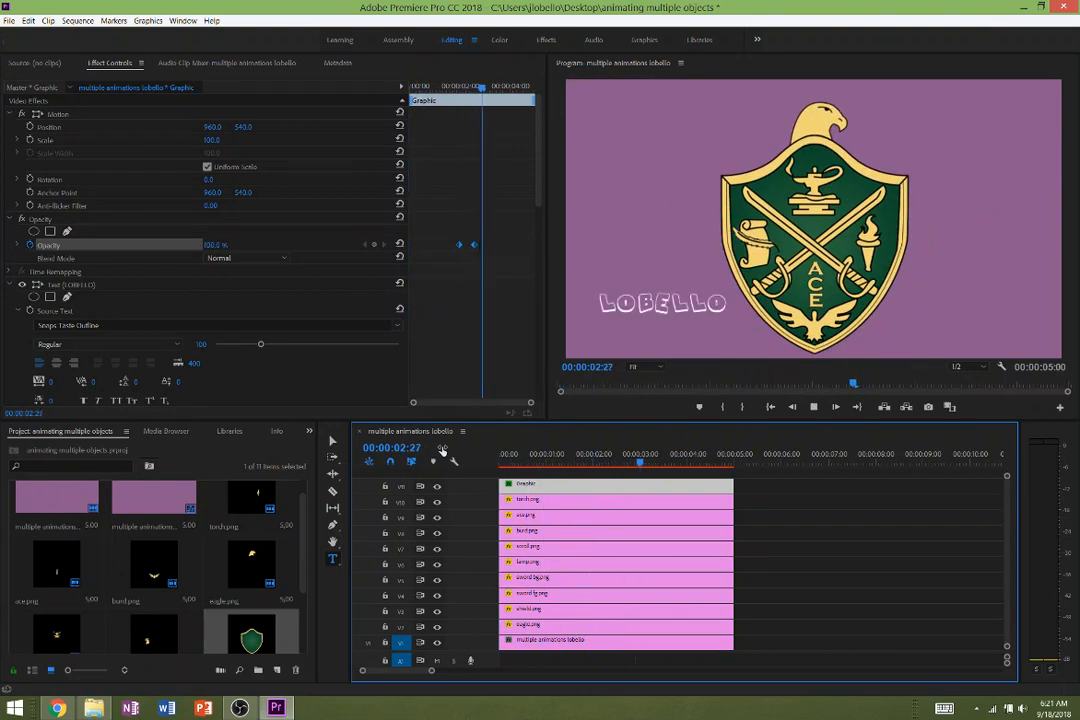
key(space)
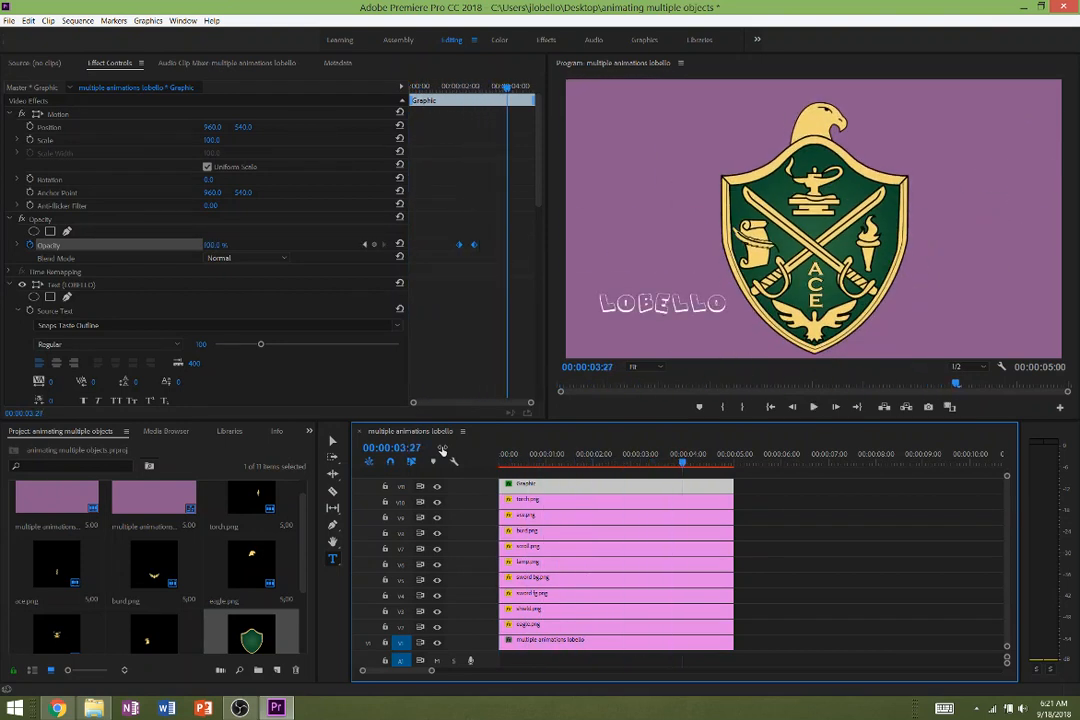
key(space)
key(space)
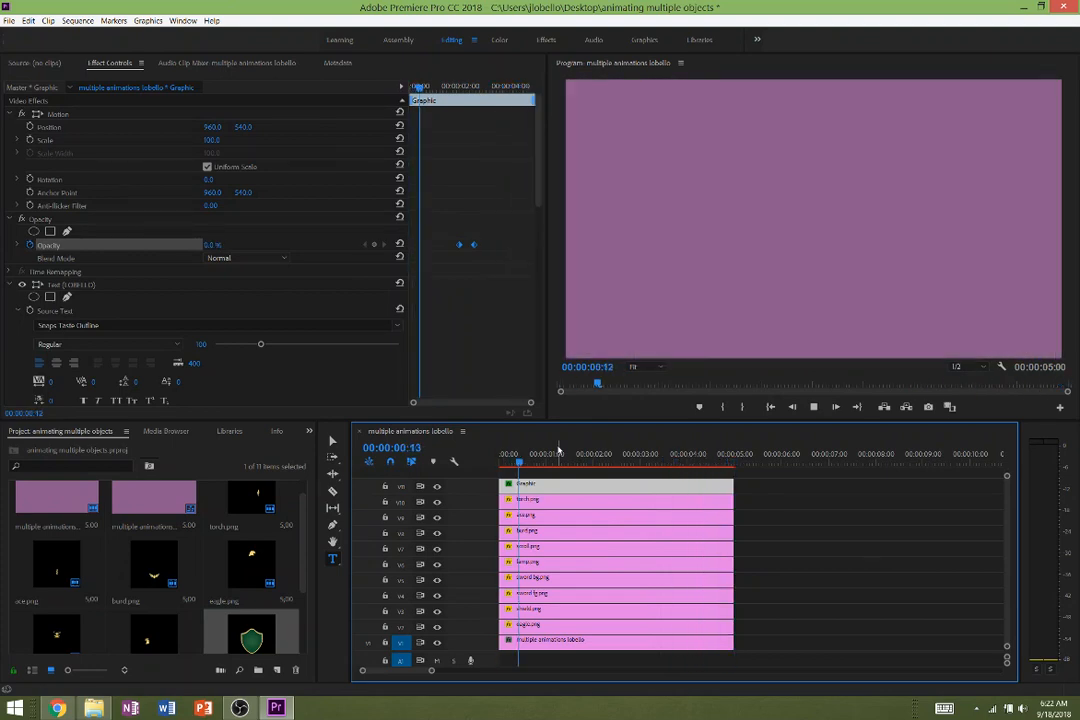
key(space)
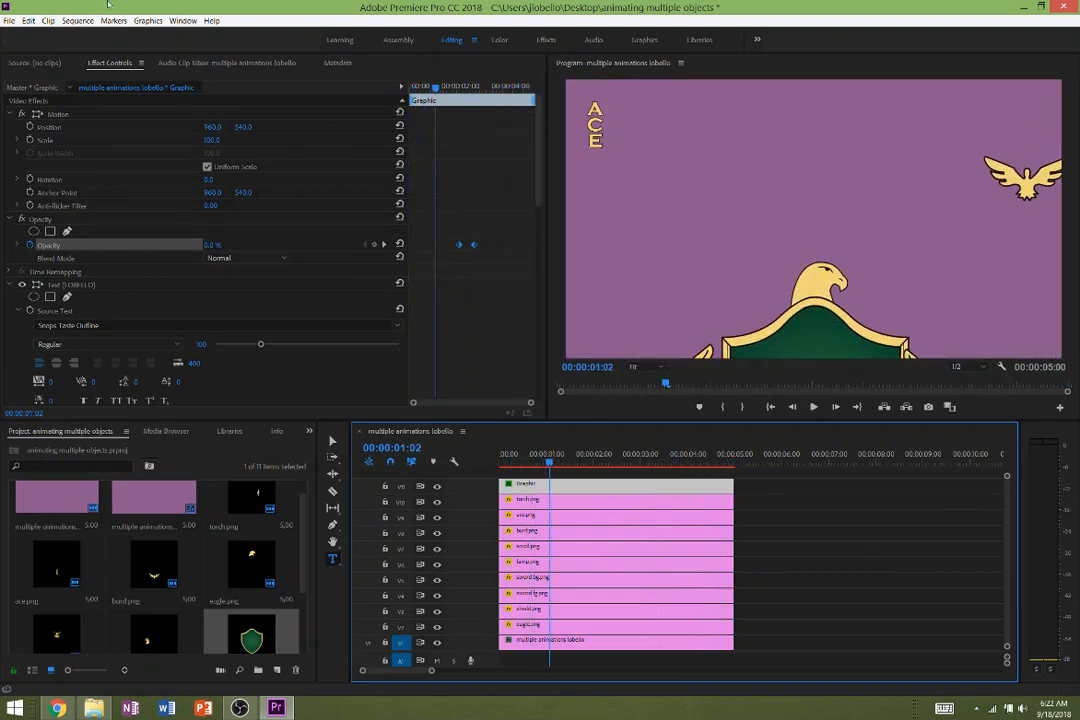
Open the media export settings for the logo animation sequence.
click(9, 20)
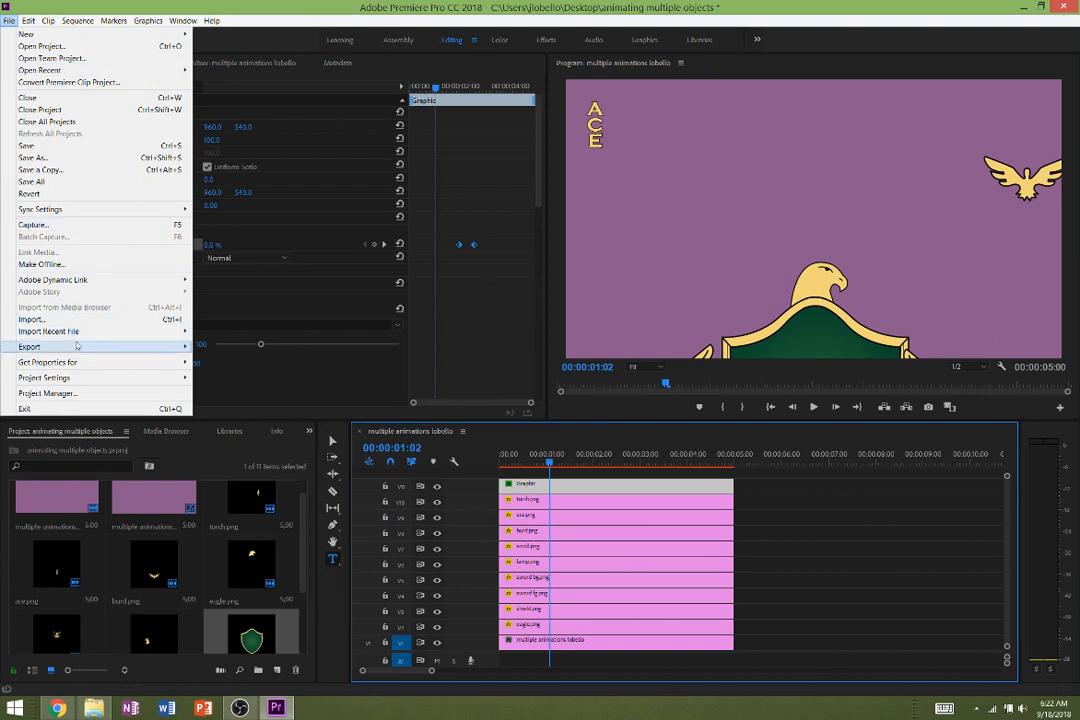
mouse_move(80, 346)
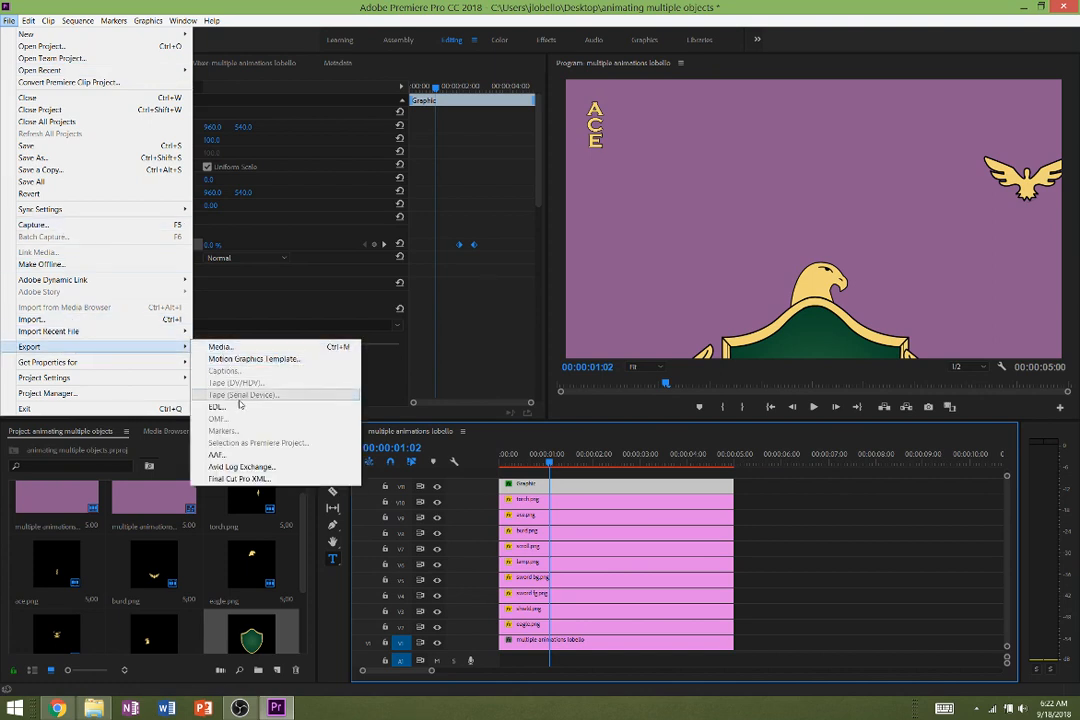
click(236, 350)
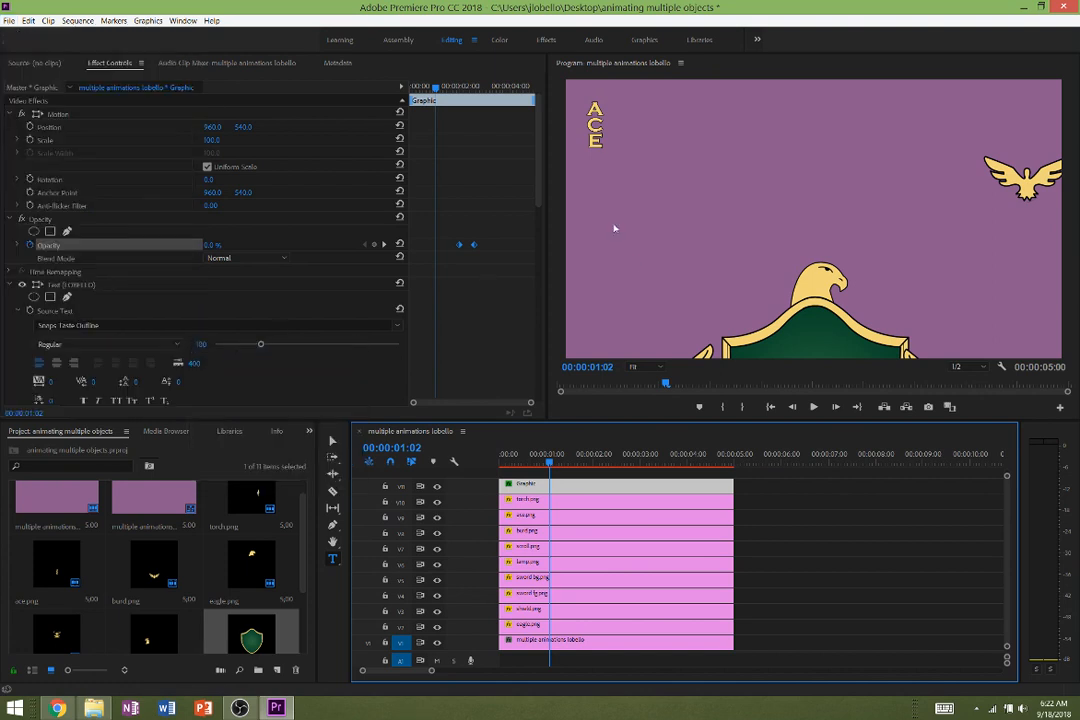